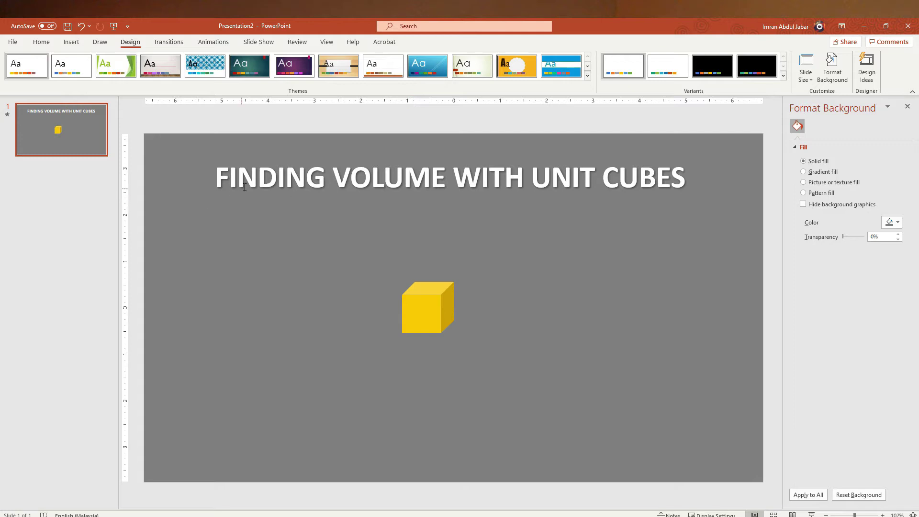
- Nudge the yellow cube slightly right of the slide centre, then open the Insert > Shapes gallery
left_click(422, 308)
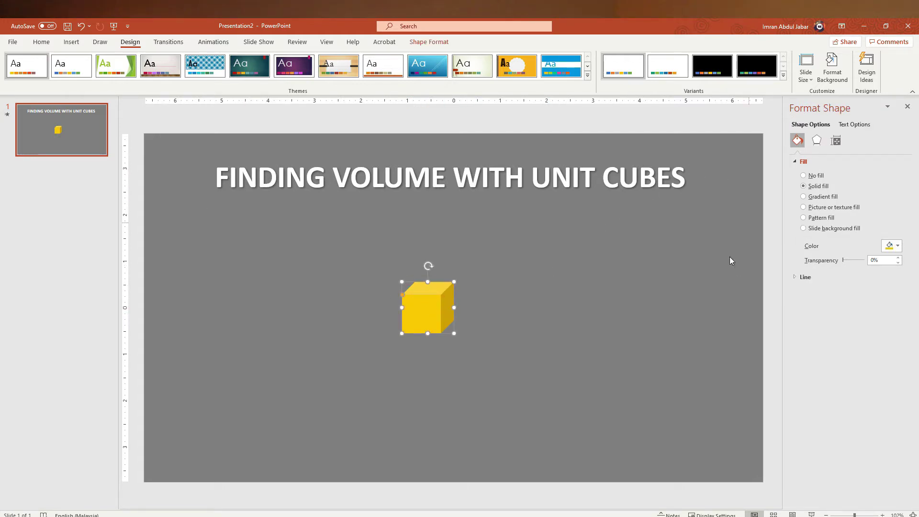
left_click_drag(428, 313, 454, 310)
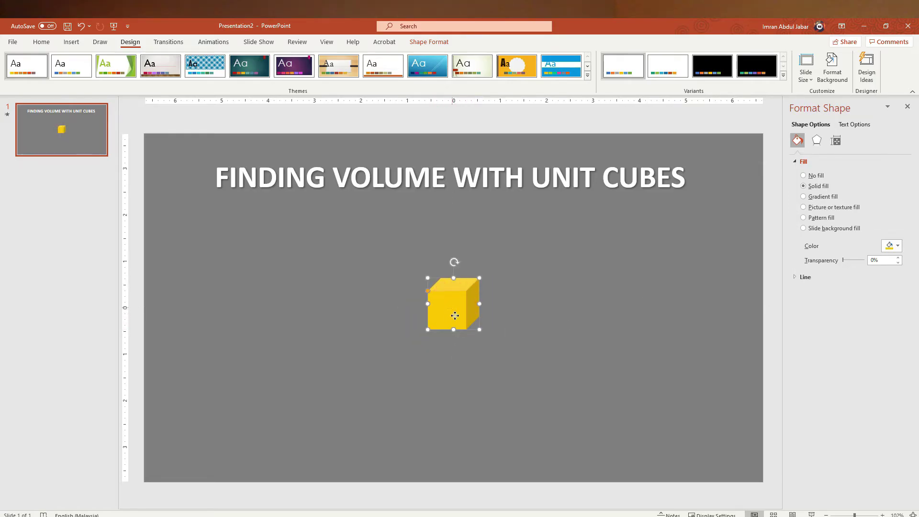
left_click_drag(455, 316, 451, 323)
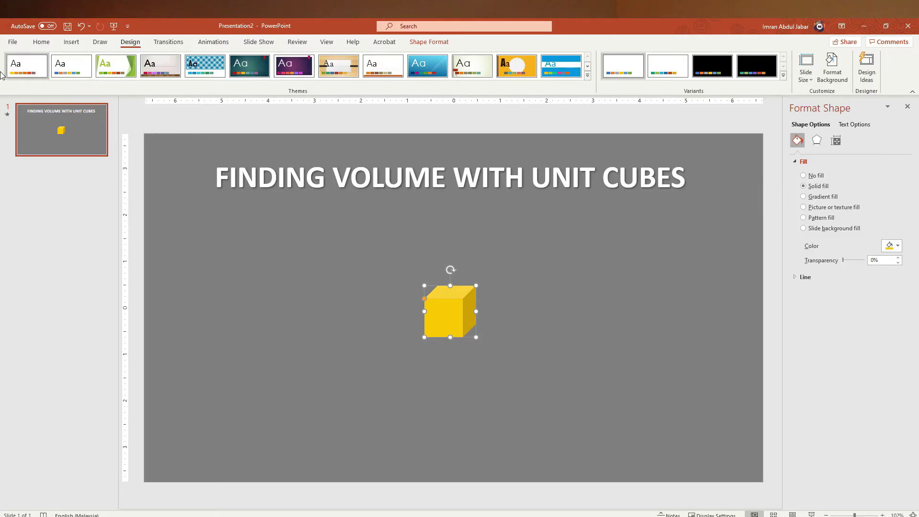
left_click(71, 42)
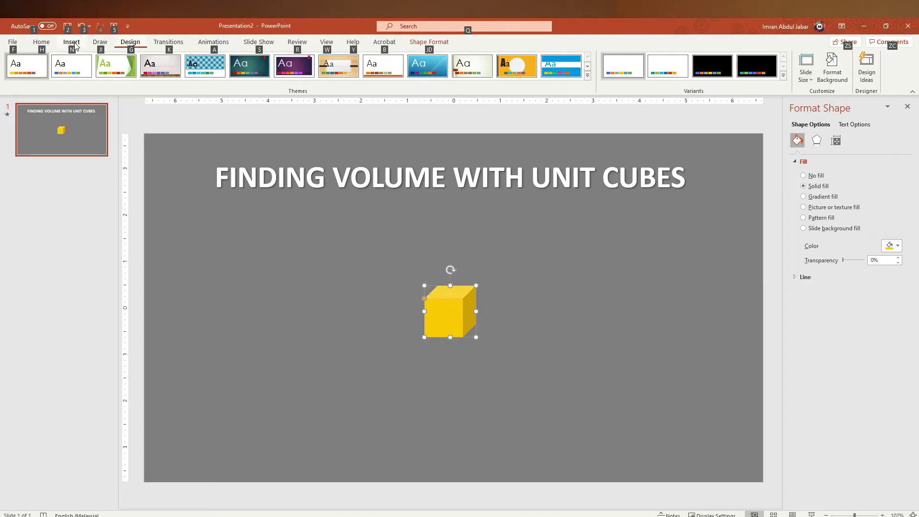
left_click(155, 77)
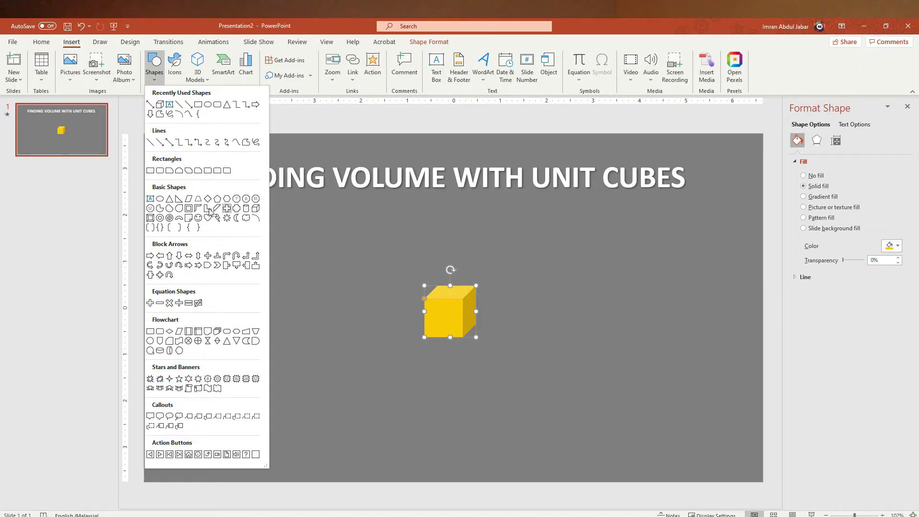
- Draw a new evenly proportioned cube and place it just below the slide centre
left_click(255, 209)
left_click_drag(333, 279, 408, 356)
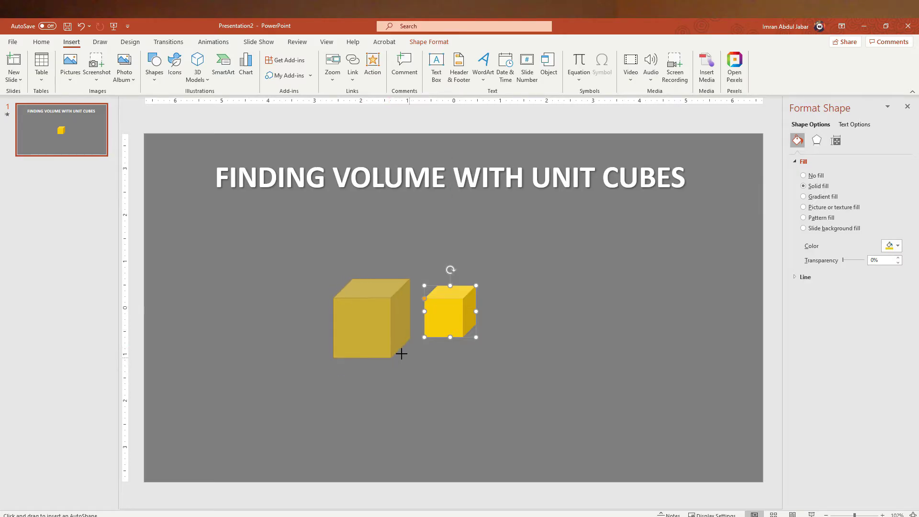
mouse_move(409, 356)
left_mouse_down()
mouse_move(375, 338)
mouse_move(402, 340)
left_mouse_up()
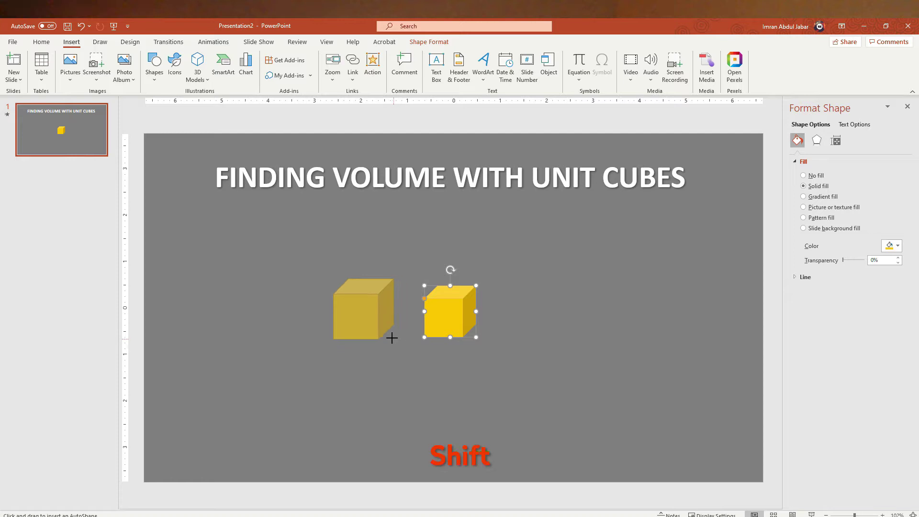
left_click_drag(401, 339, 371, 328)
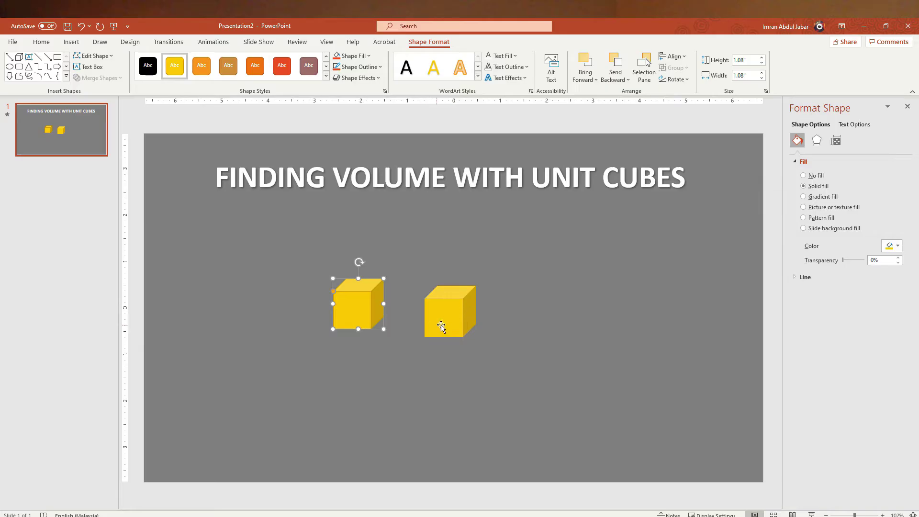
mouse_move(441, 326)
left_mouse_down()
mouse_move(448, 333)
mouse_move(412, 318)
left_mouse_up()
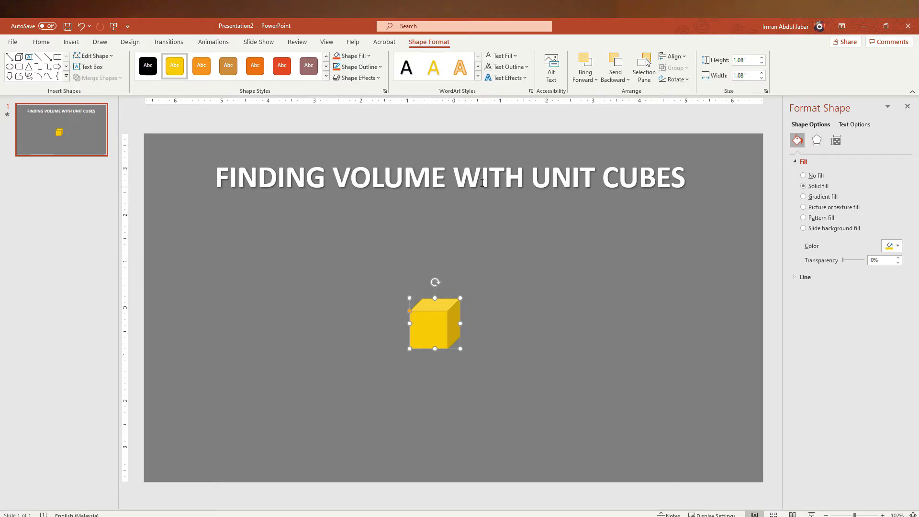
- Set the cube's Shape Outline to No Outline
left_click(354, 55)
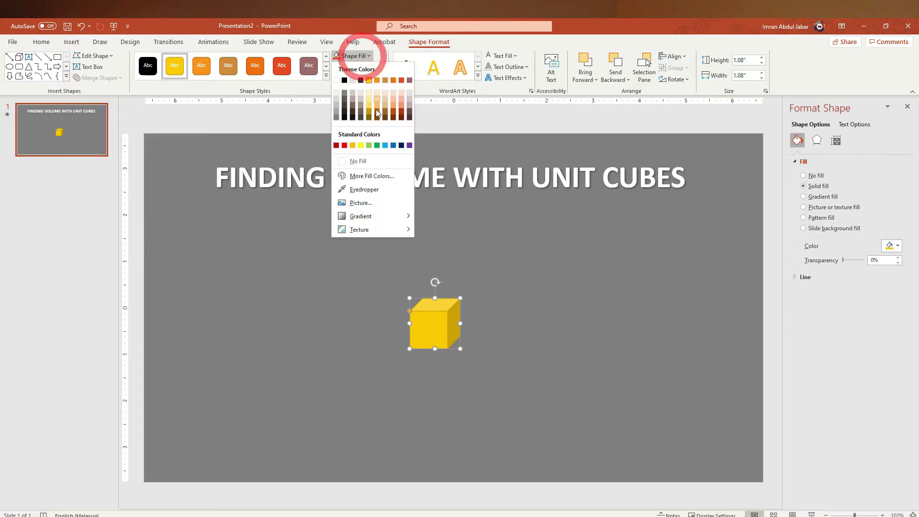
left_click(366, 79)
left_click(359, 66)
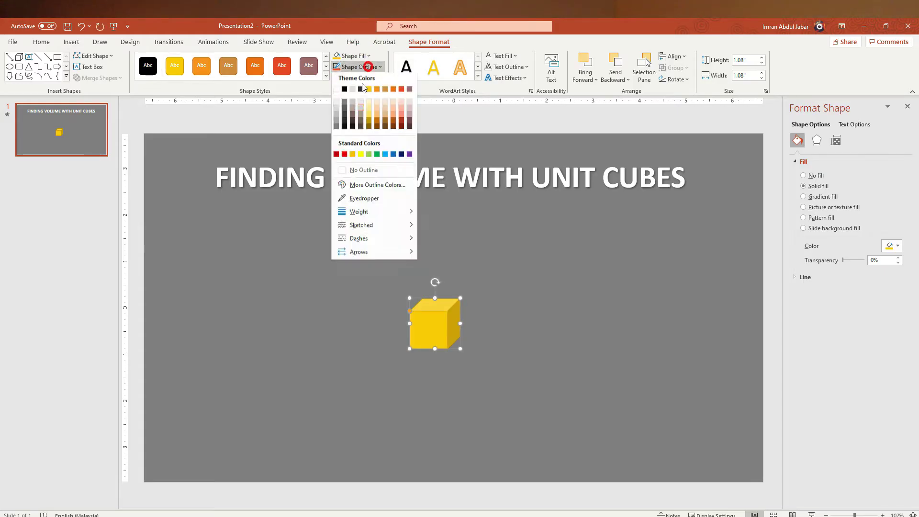
left_click(385, 172)
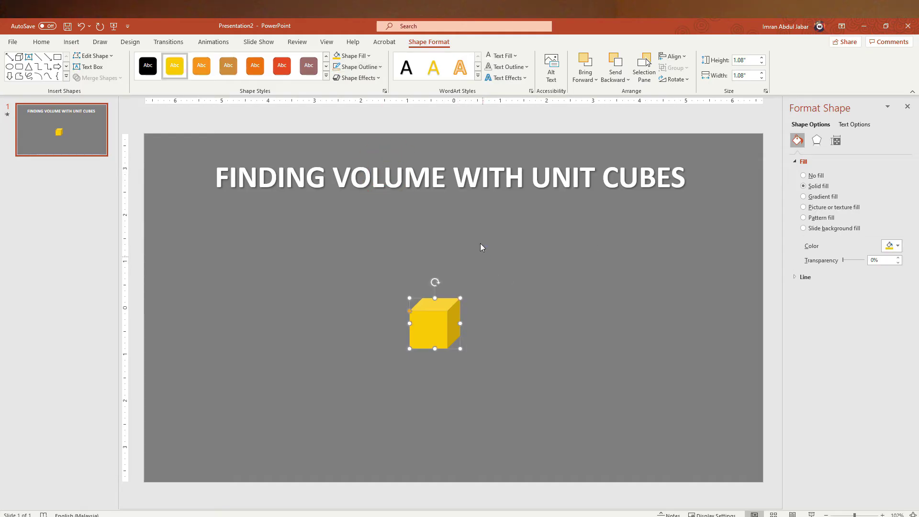
- Move the cube left and duplicate it with Ctrl+D into an edge-to-edge row, then zoom in
left_click(549, 343)
left_click_drag(443, 341, 362, 331)
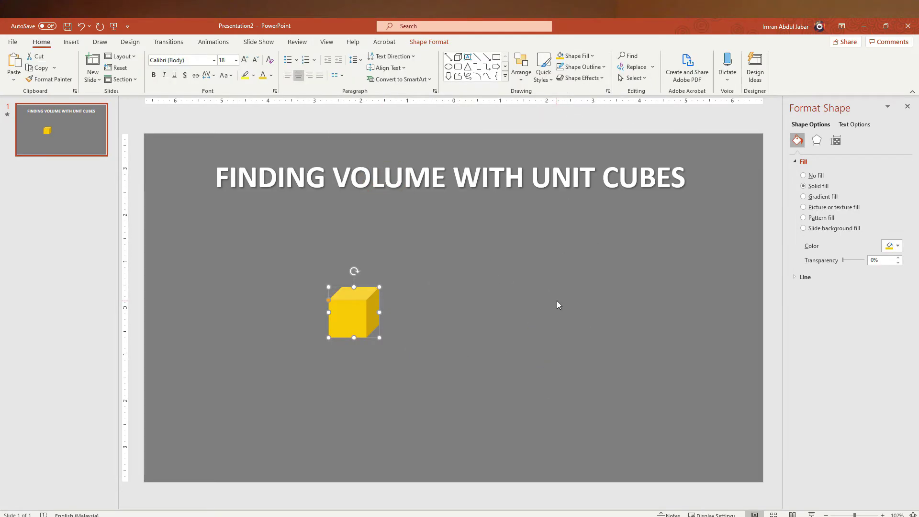
key("ctrl+d")
left_click_drag(358, 323, 383, 320)
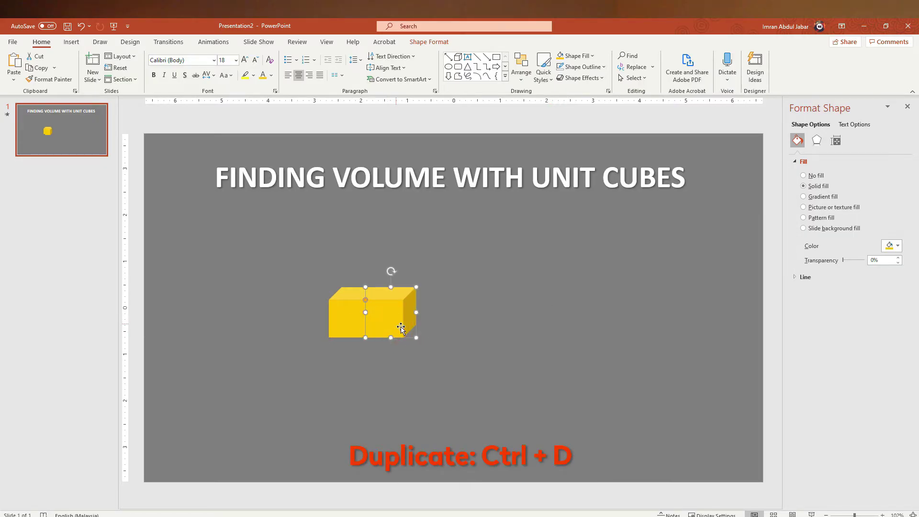
key("ctrl+d")
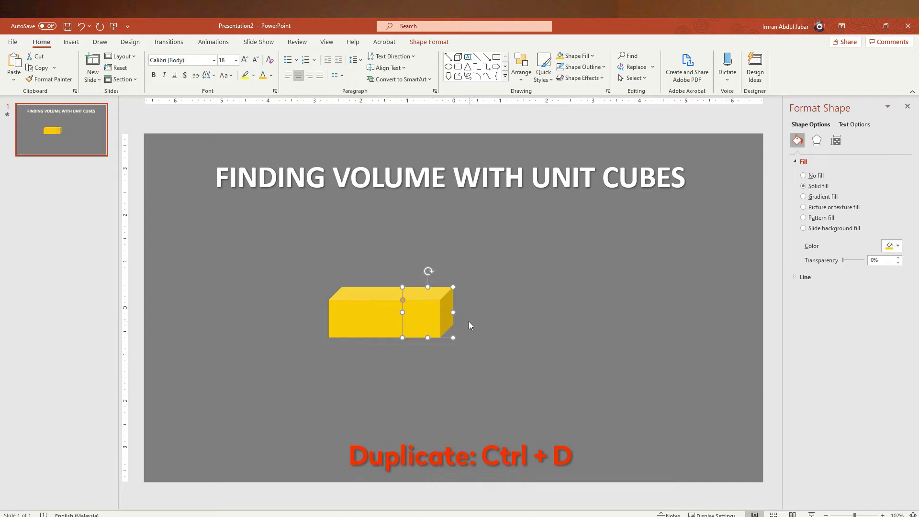
key("ctrl+d")
key("ctrl+d")
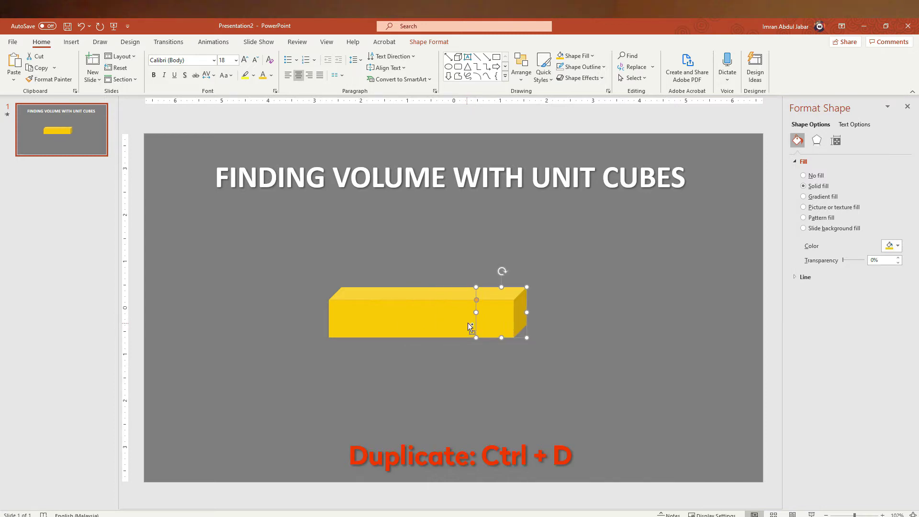
key("ctrl+d")
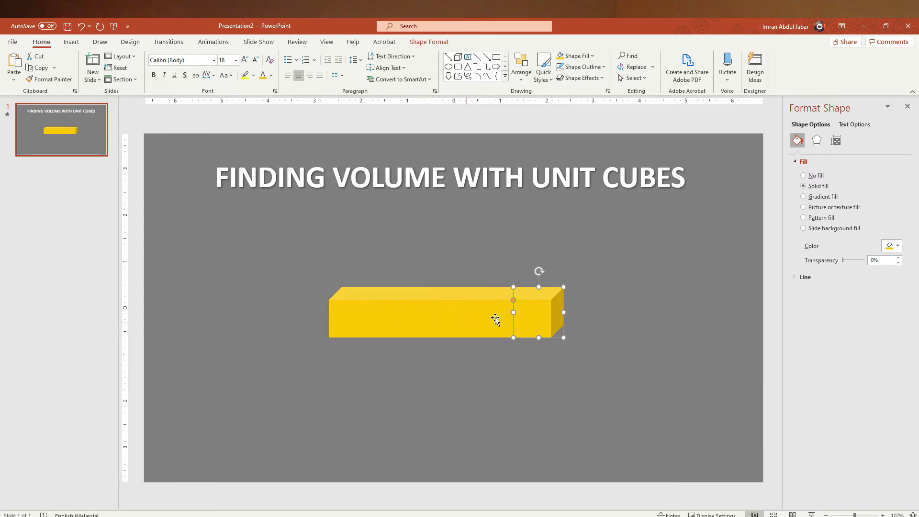
left_click(462, 263)
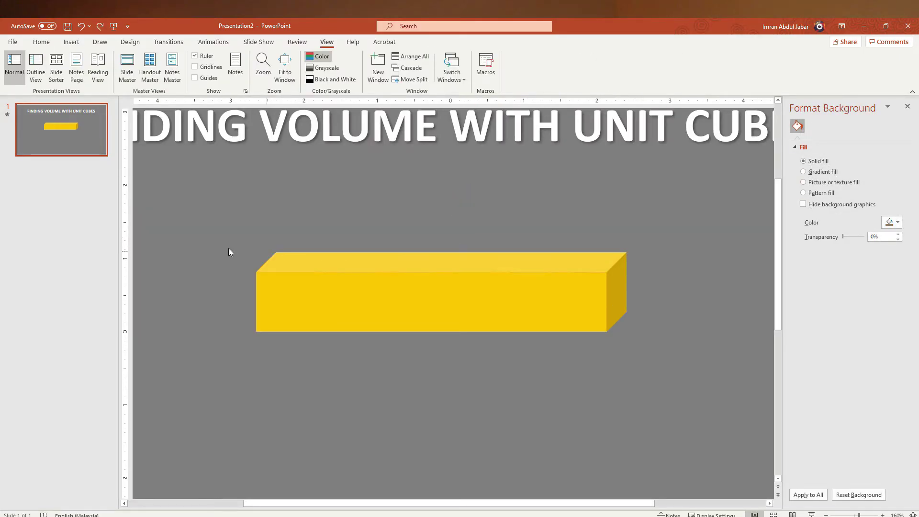
- Select all the cubes in the row and group them into one bar
left_click_drag(227, 225, 704, 386)
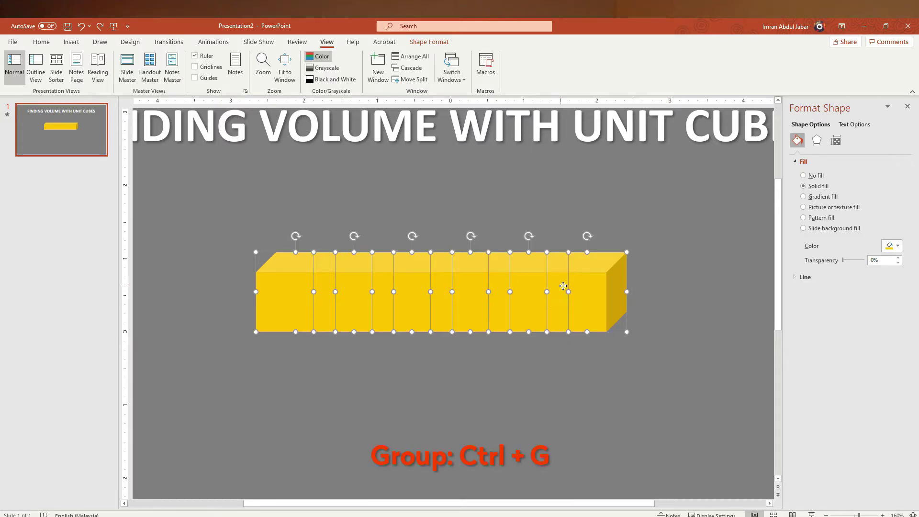
left_click_drag(578, 310, 582, 310)
left_click(656, 295)
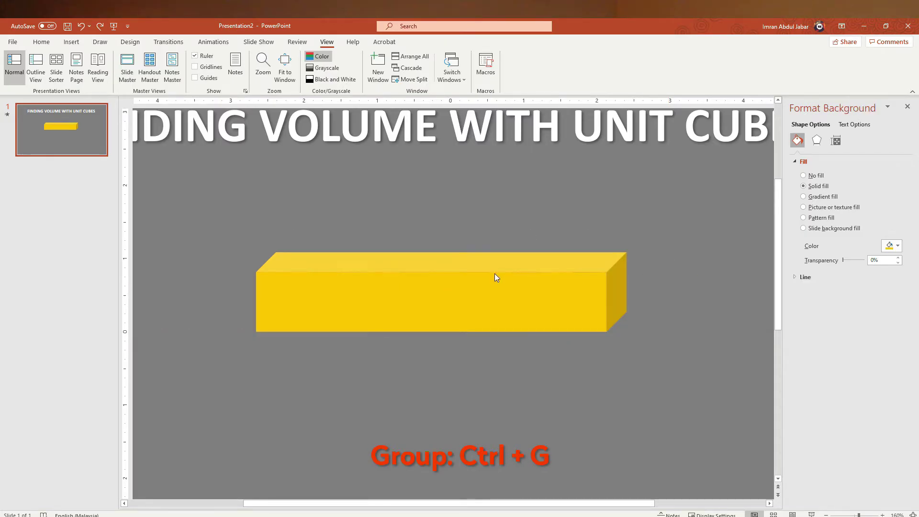
left_click_drag(221, 223, 667, 377)
key("ctrl+g")
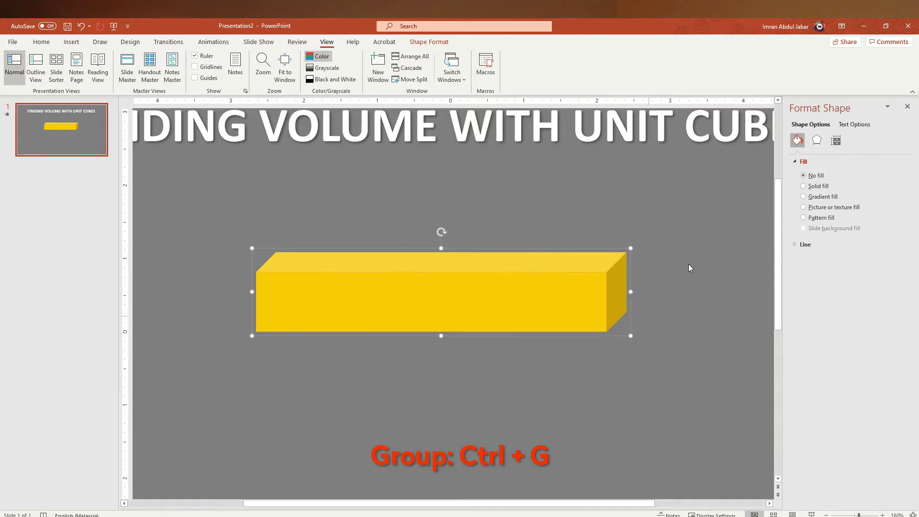
- Duplicate the bar three times, aligning each copy behind the last, then fit the slide to the window
key("ctrl+d")
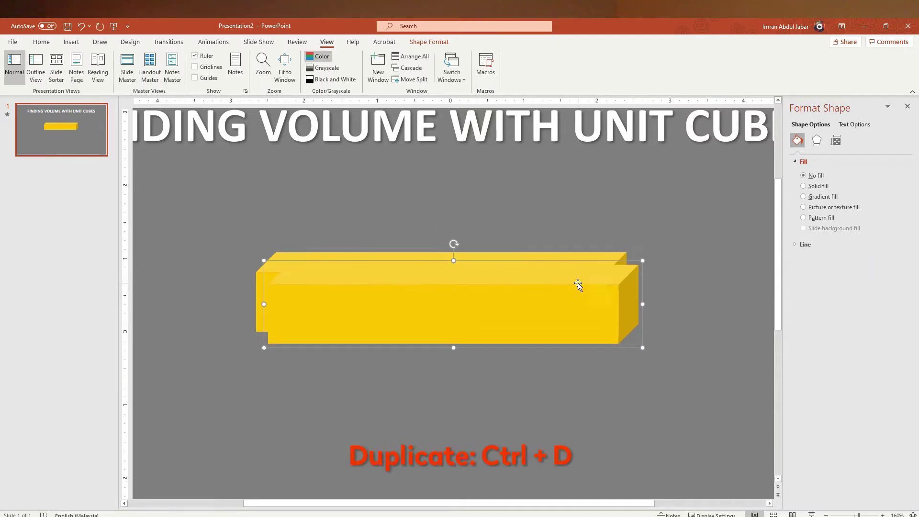
mouse_move(622, 283)
left_mouse_down()
mouse_move(576, 300)
mouse_move(590, 287)
left_mouse_up()
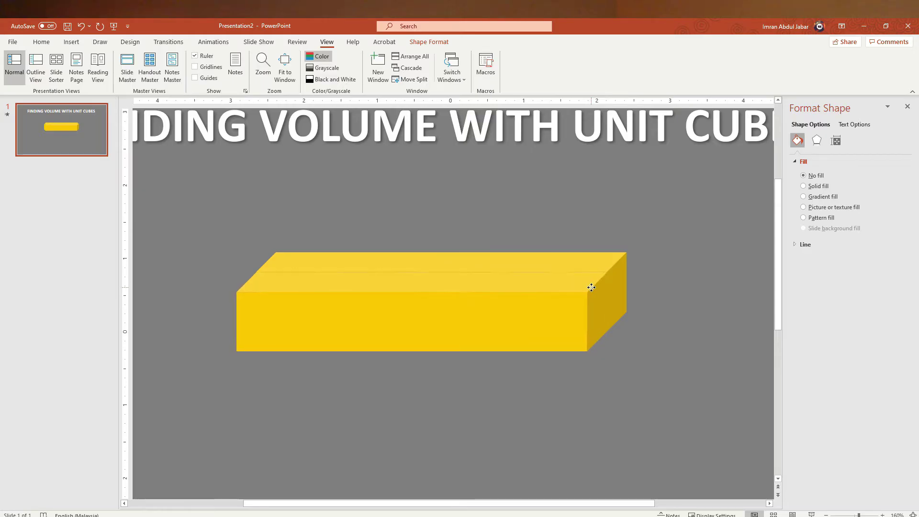
left_click_drag(590, 288, 590, 287)
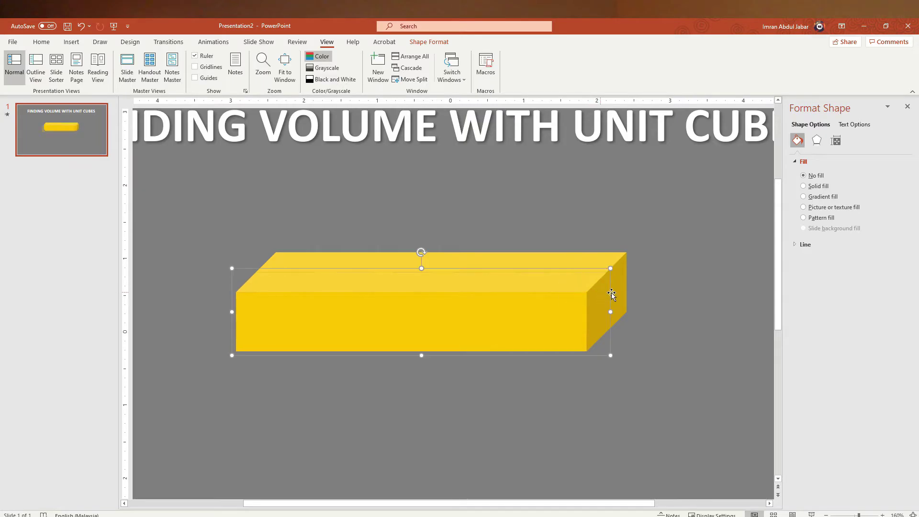
key("ctrl+d")
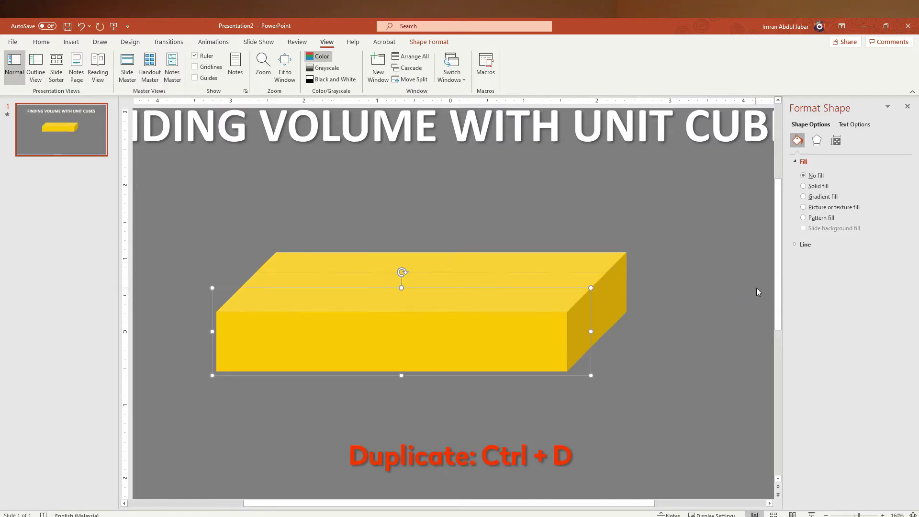
key("ctrl+d")
key("ctrl+d")
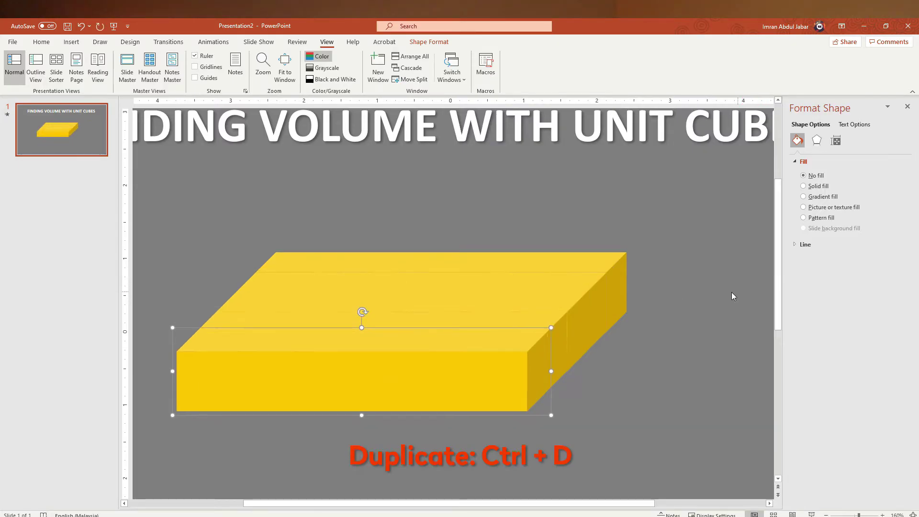
left_click(732, 292)
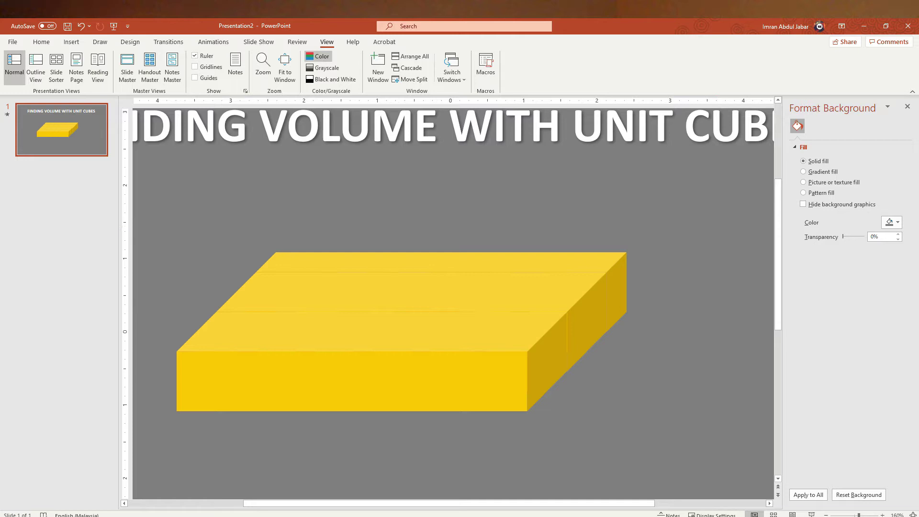
left_click(912, 514)
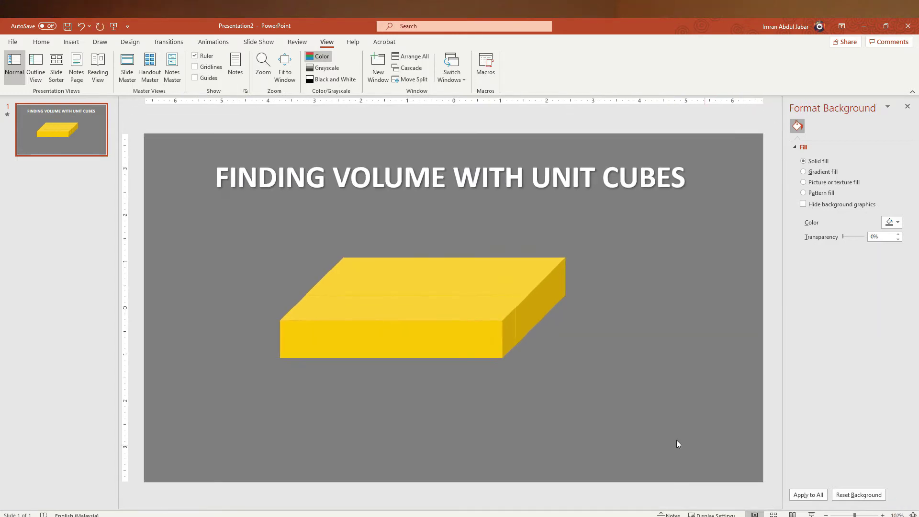
- Group the bars into a slab, move it down-right, and stack two duplicate layers on top
left_click_drag(253, 233, 653, 405)
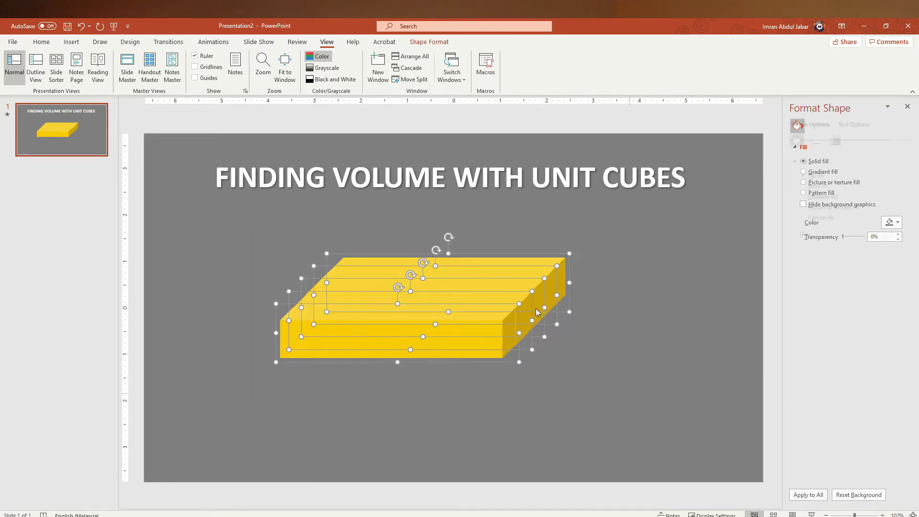
left_click_drag(499, 295, 518, 359)
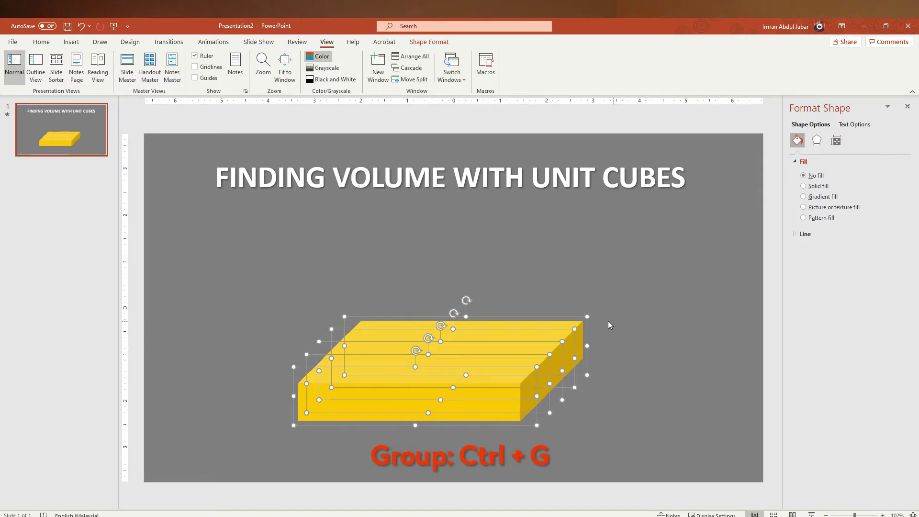
key("ctrl+g")
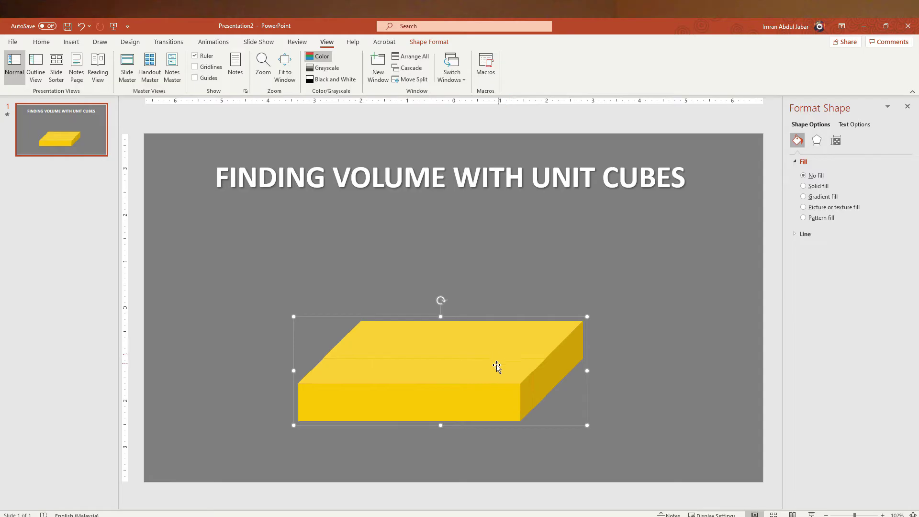
key("ctrl+d")
left_click_drag(498, 380, 497, 335)
left_click(497, 335)
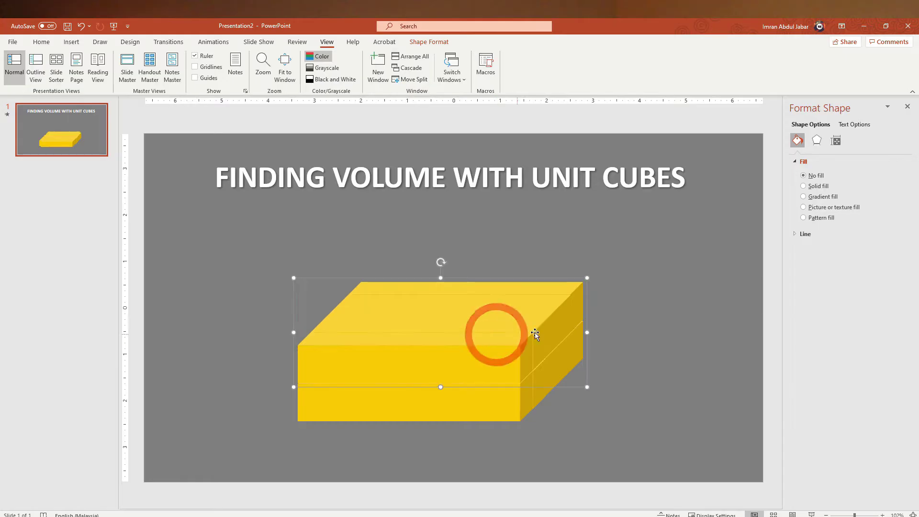
key("ctrl+d")
left_click(642, 324)
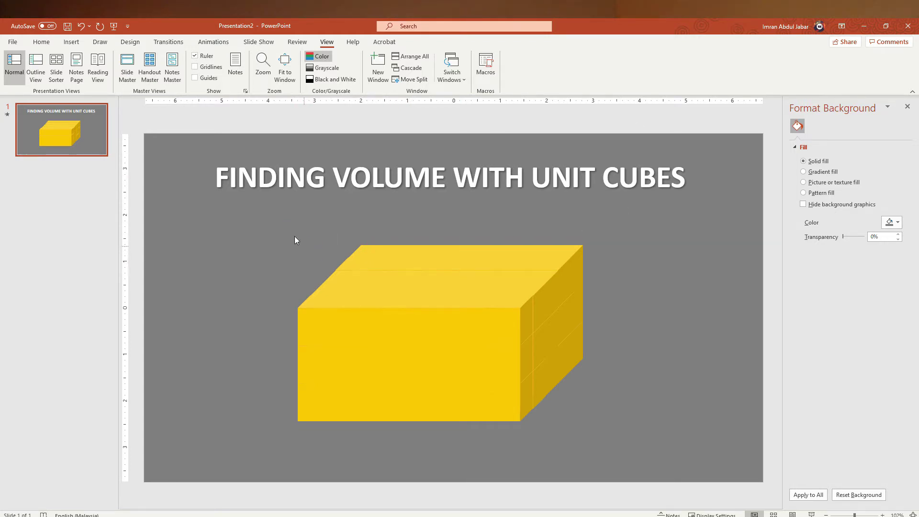
- Select the whole stacked box and ungroup it with Ctrl+Shift+G into separate cube shapes
left_click_drag(295, 239, 641, 458)
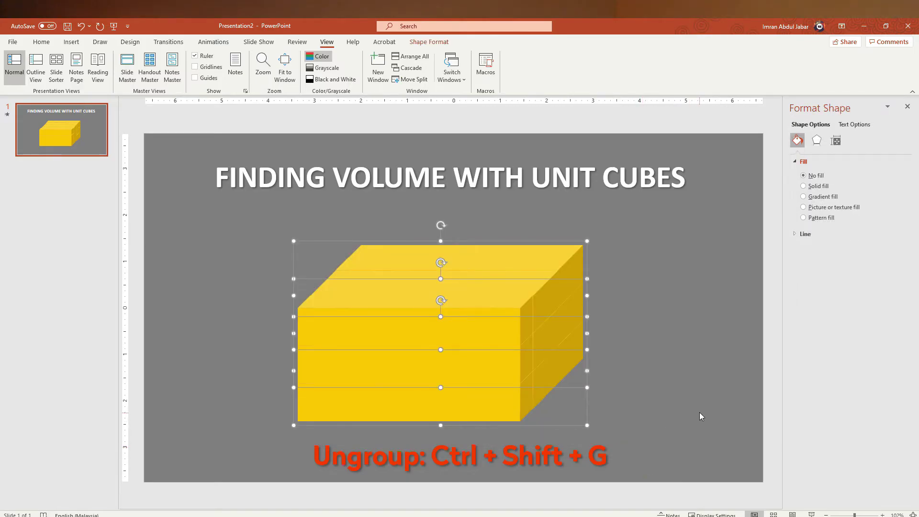
key("ctrl+shift+g")
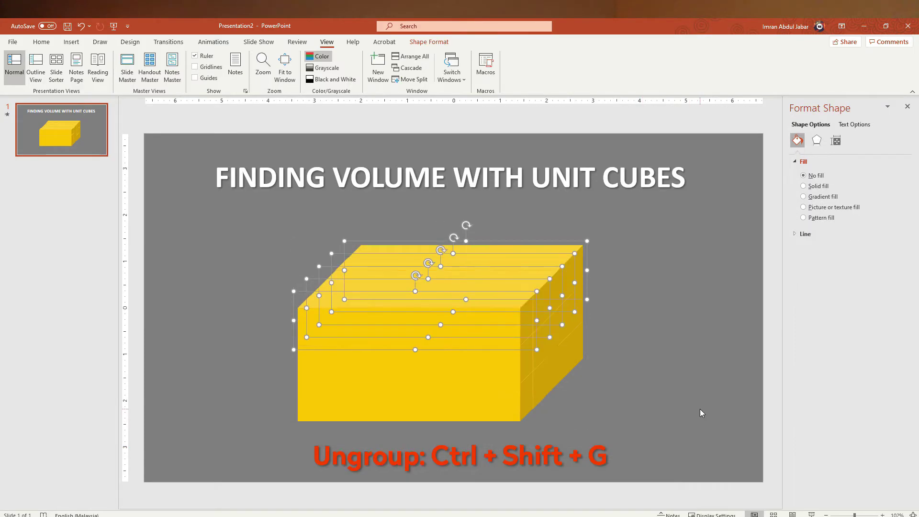
left_click_drag(268, 233, 663, 449)
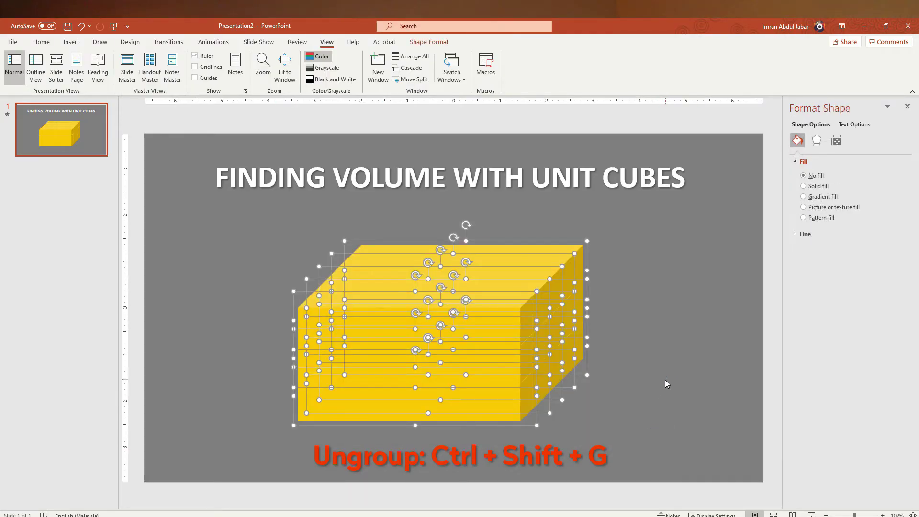
left_click(666, 379)
left_click_drag(245, 238, 636, 445)
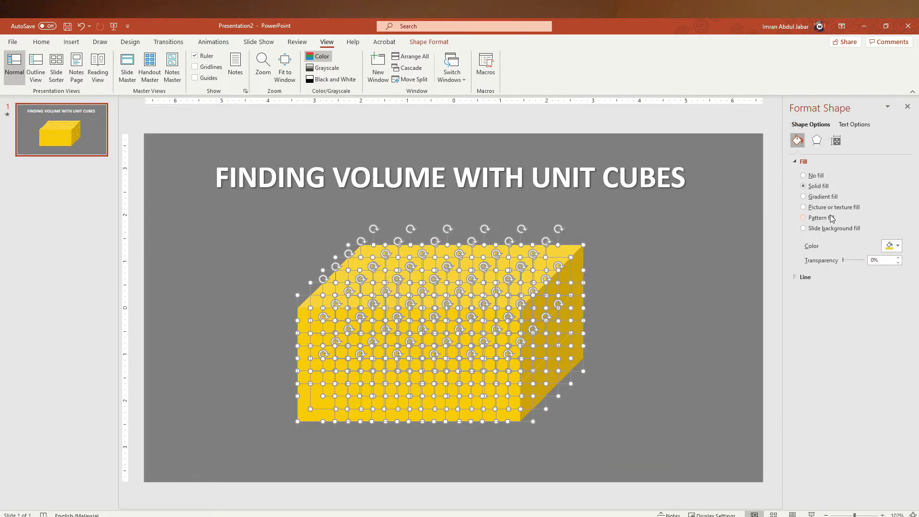
left_click(98, 252)
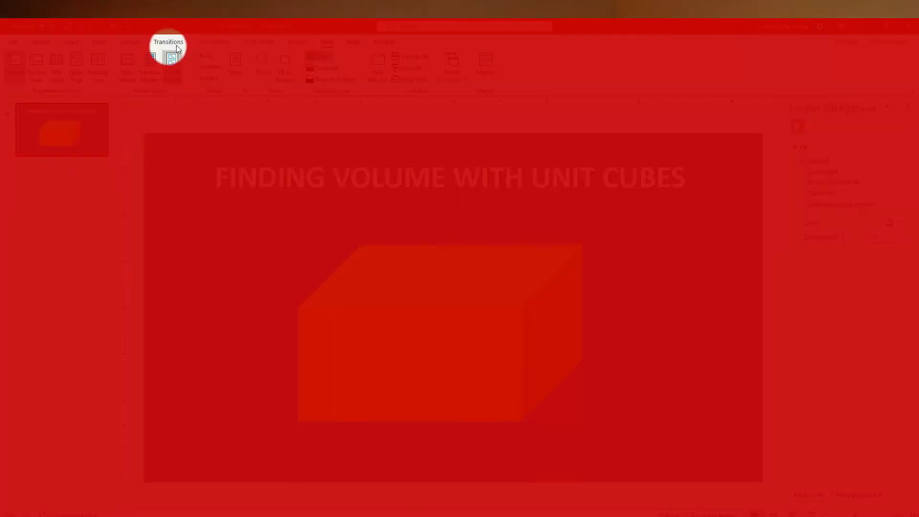
- Apply the Morph transition to slide 1, advancing automatically after 00:01.00
left_click(168, 42)
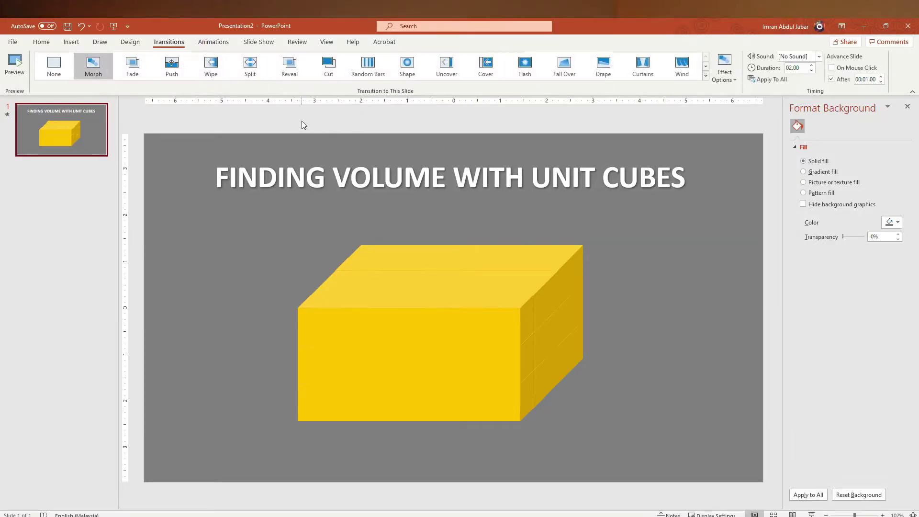
left_click(92, 67)
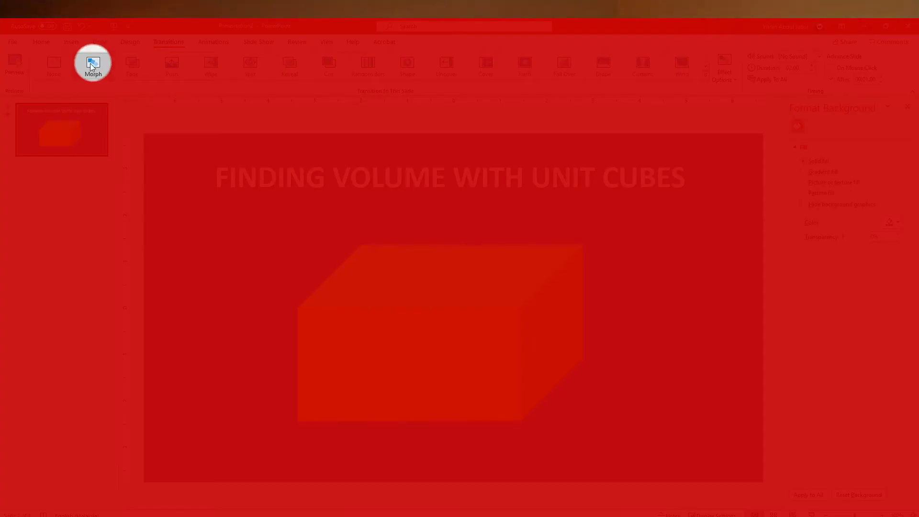
key("alt")
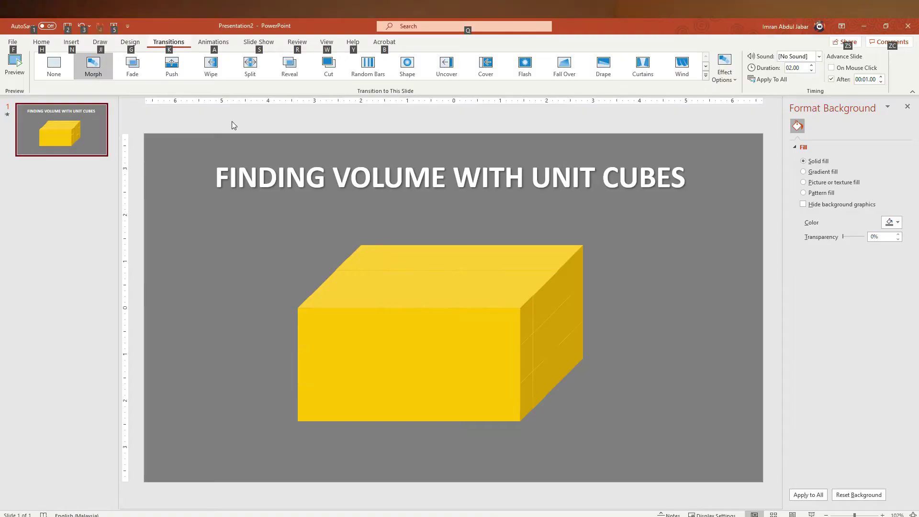
left_click(82, 201)
left_click(92, 140)
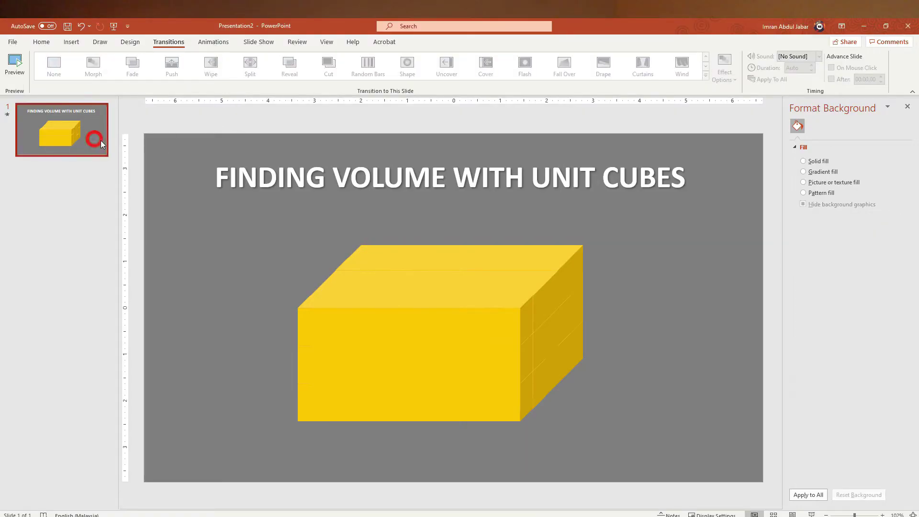
right_click(94, 142)
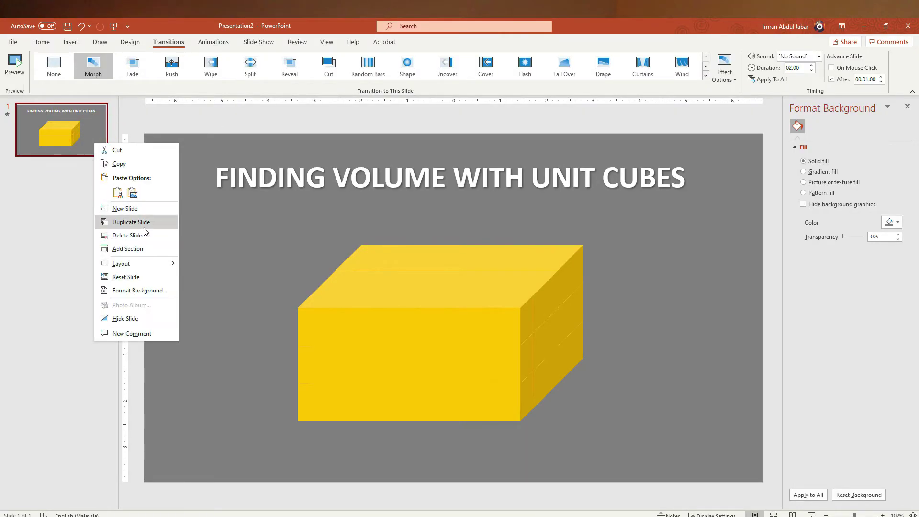
- Duplicate slide 1 and pull the top-front corner cube out to the block's right
left_click(134, 222)
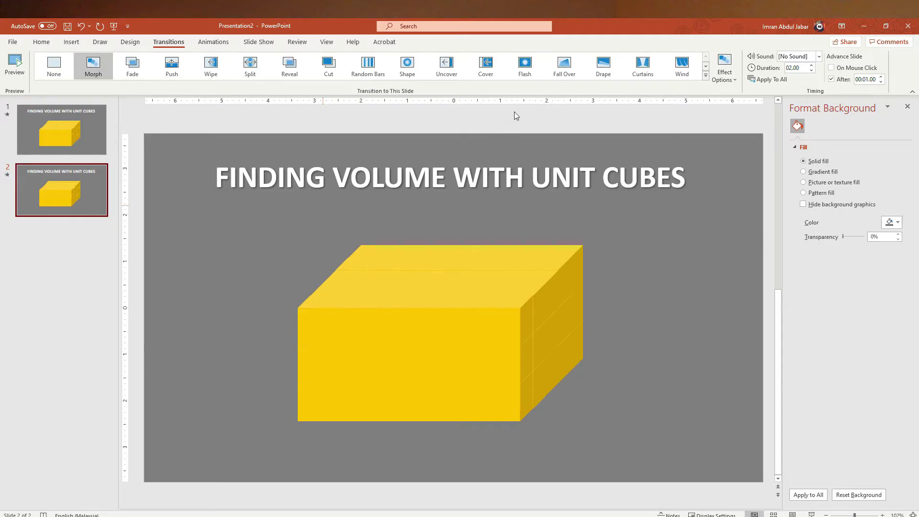
left_click(516, 312)
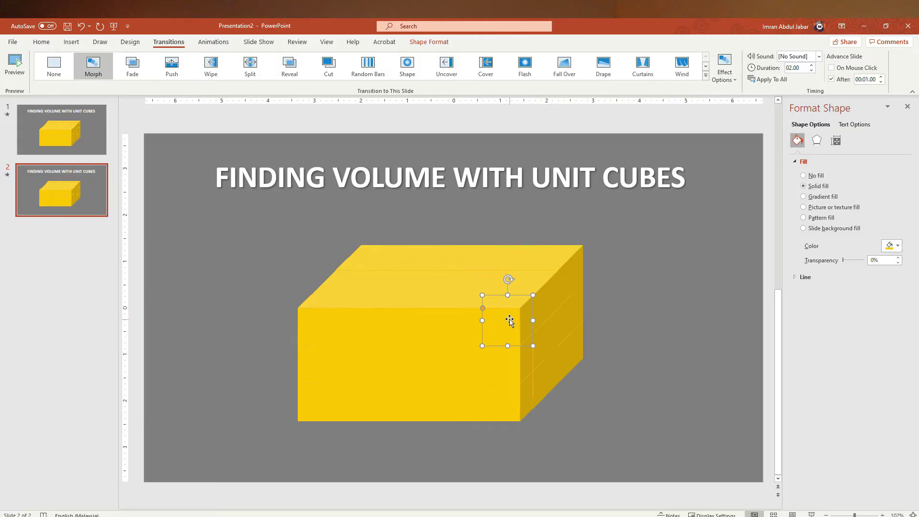
mouse_move(509, 321)
left_mouse_down()
mouse_move(650, 321)
mouse_move(734, 235)
left_mouse_up()
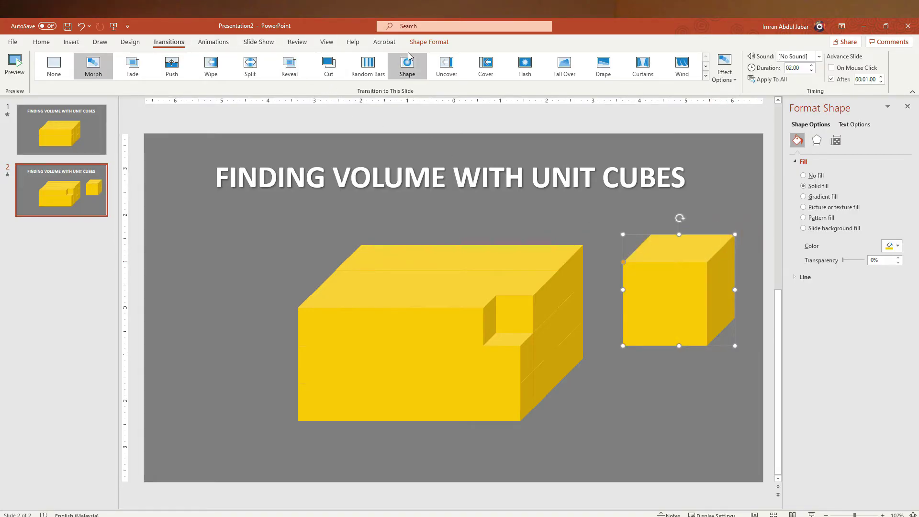
- Fill the pulled-out cube red-orange with a gold outline, then return to slide 1
left_click(429, 42)
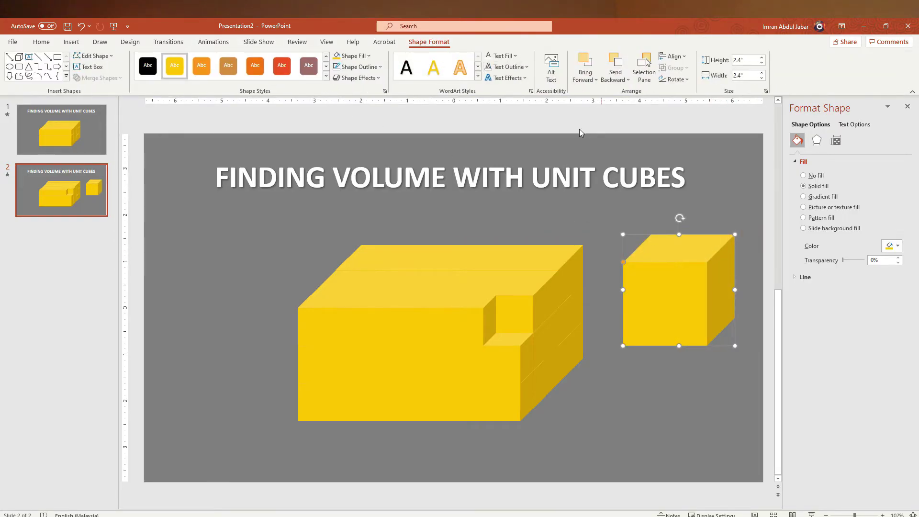
left_click(354, 55)
left_click(402, 81)
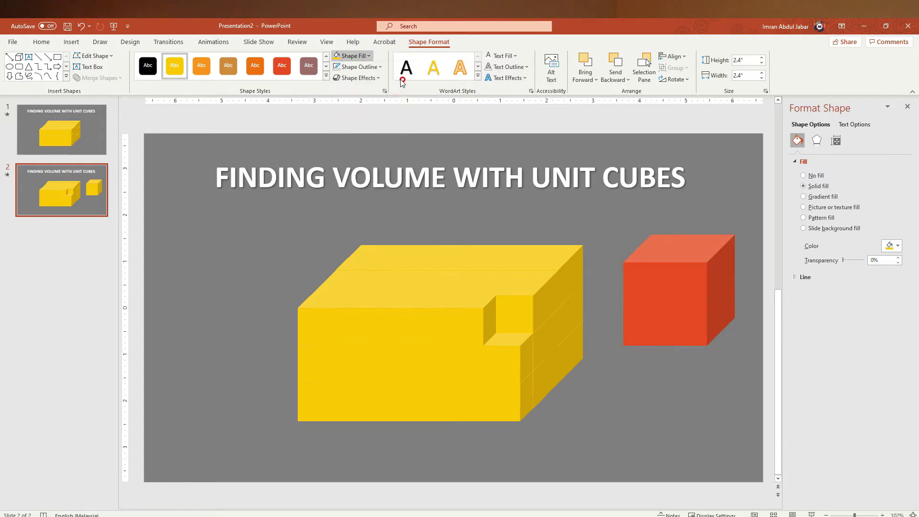
left_click(363, 68)
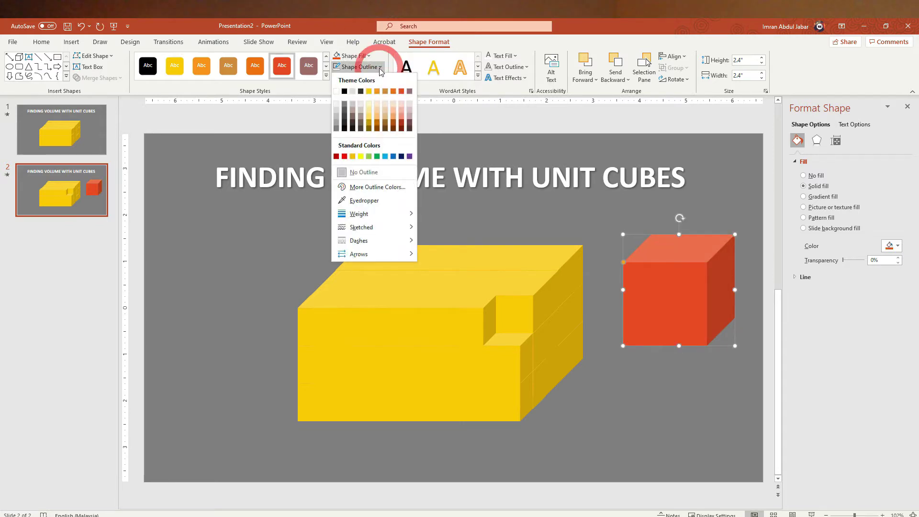
left_click(368, 92)
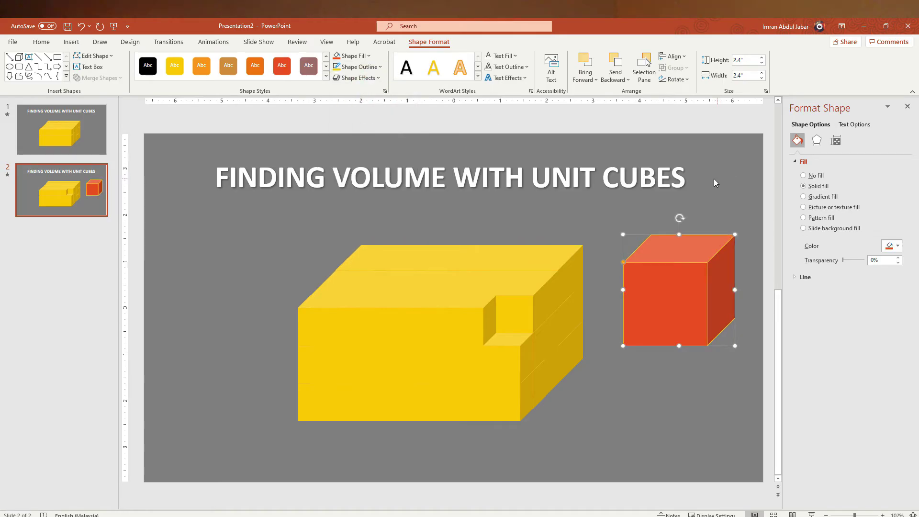
left_click(93, 142)
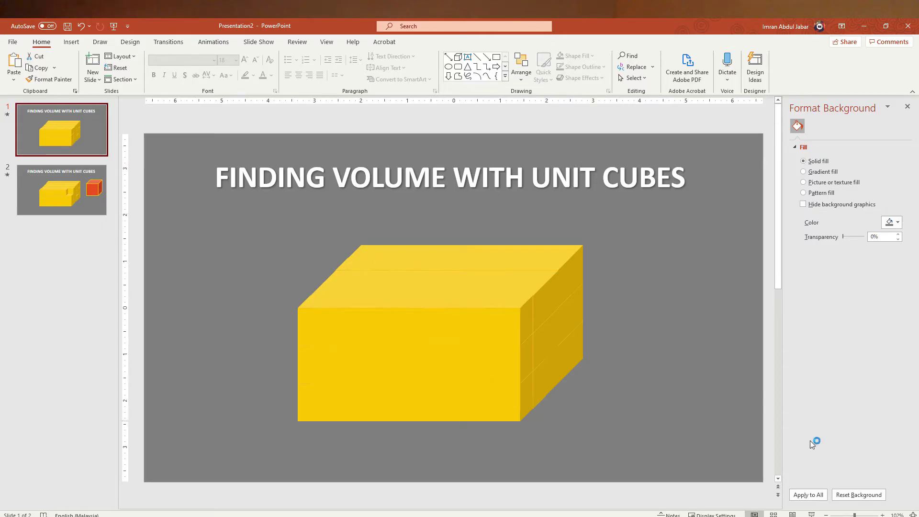
- Run the slide show to preview the Morph, then undo twice to restore the cube's yellow fill
left_click(811, 514)
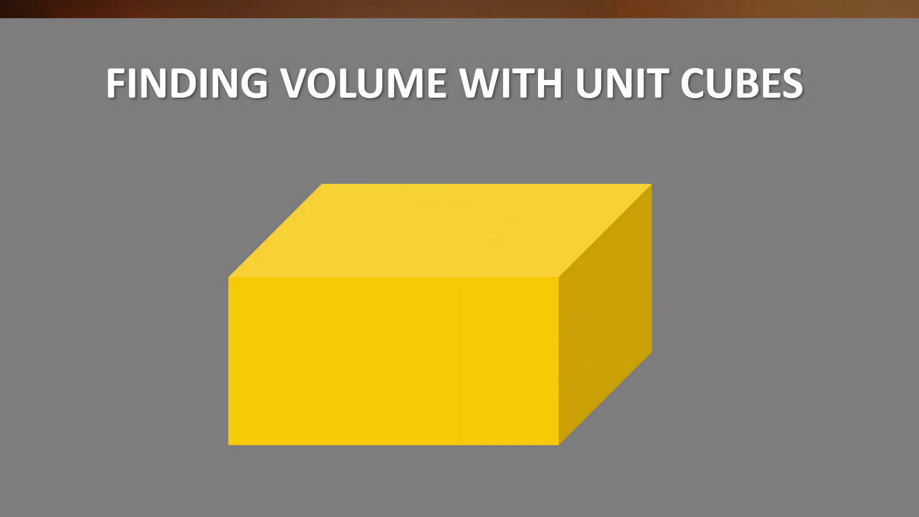
key("Right")
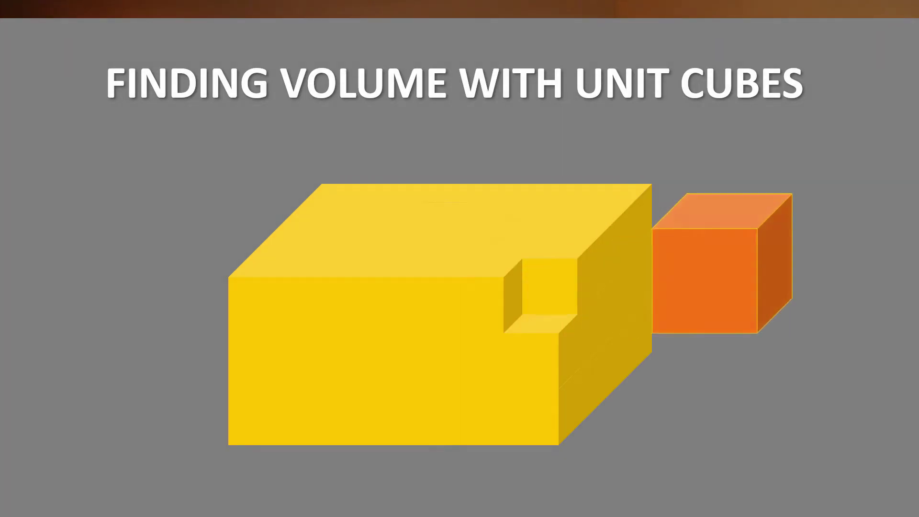
key("Escape")
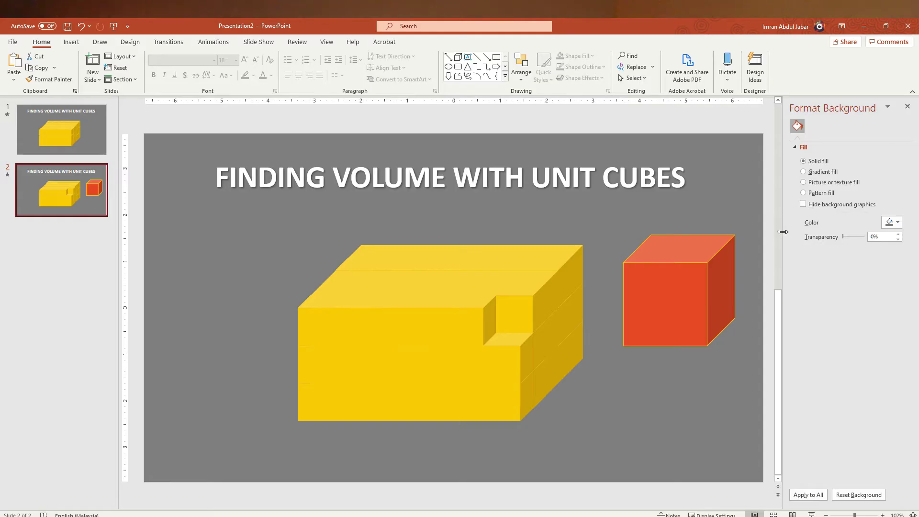
key("ctrl+z")
key("ctrl+z")
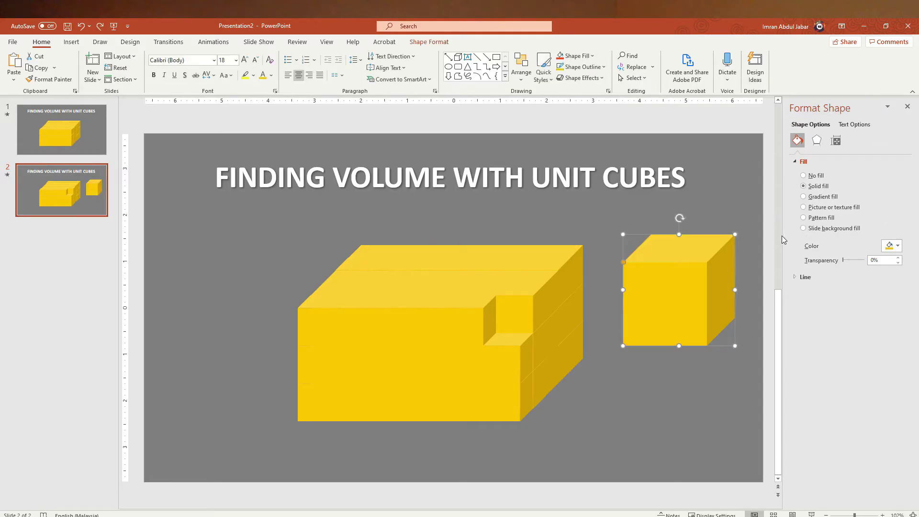
key("ctrl+z")
key("ctrl+z")
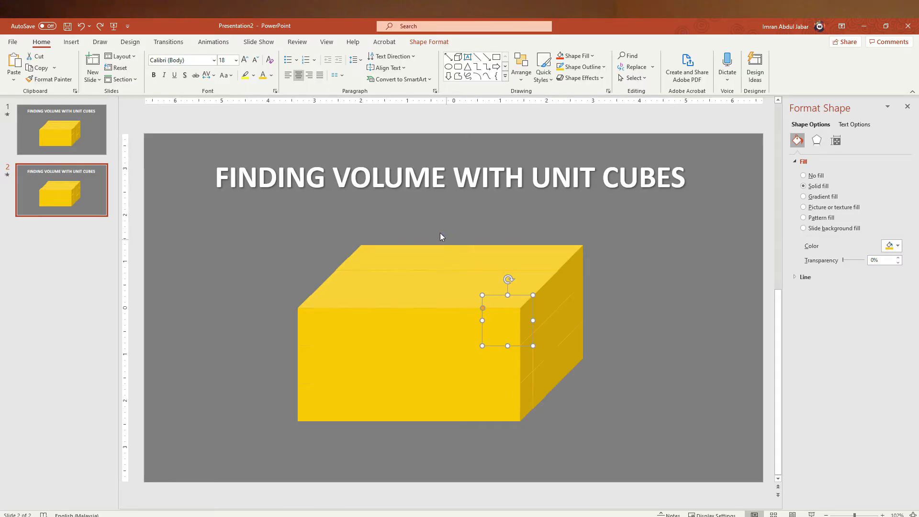
- Deselect the restored unit cube and bring up the Insert tab
left_click(583, 241)
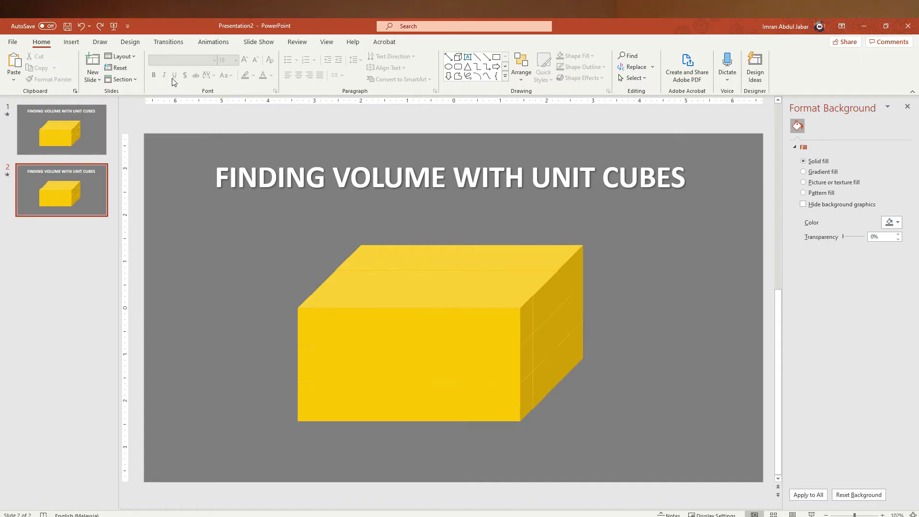
left_click(71, 42)
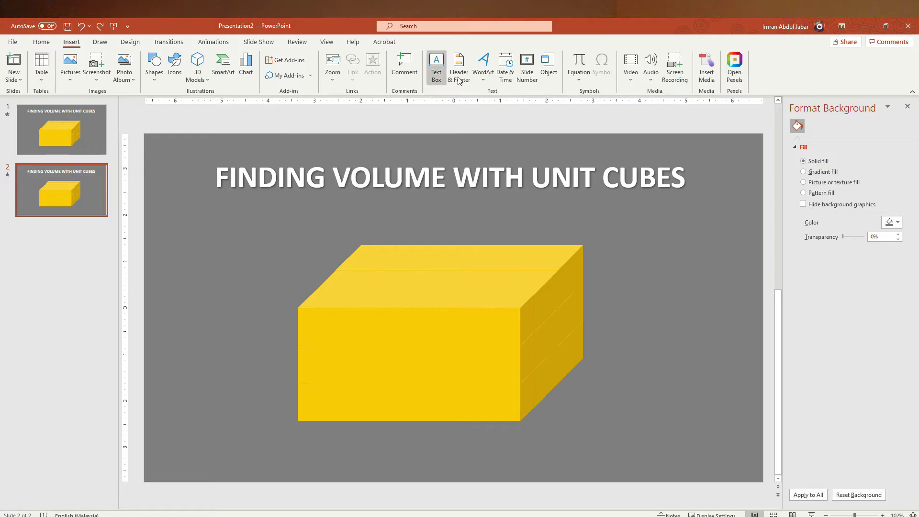
- Choose the Text Box tool, then bring up the finished 17-slide Presentation1 deck at slide 1
left_click(436, 67)
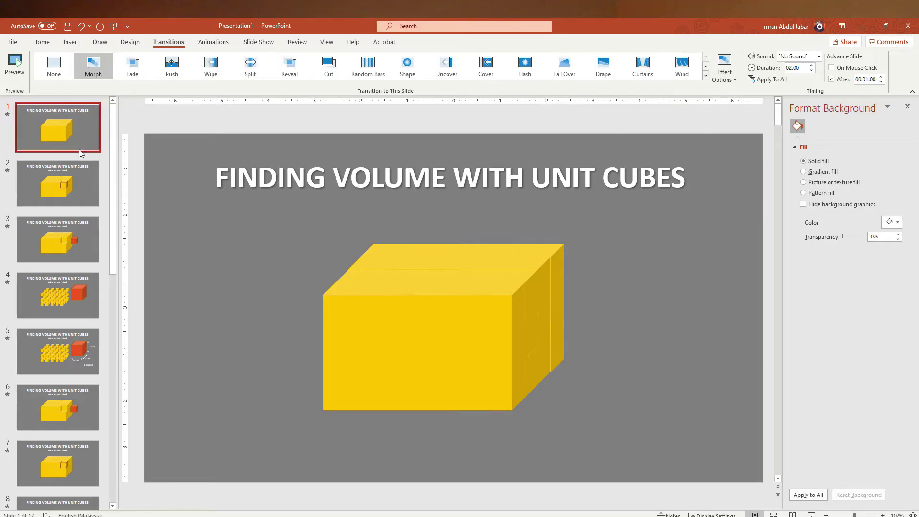
- Open Presentation1's slide 2, preview its Morph, and select the 'What is Unit Cube?' subtitle box
left_click(78, 178)
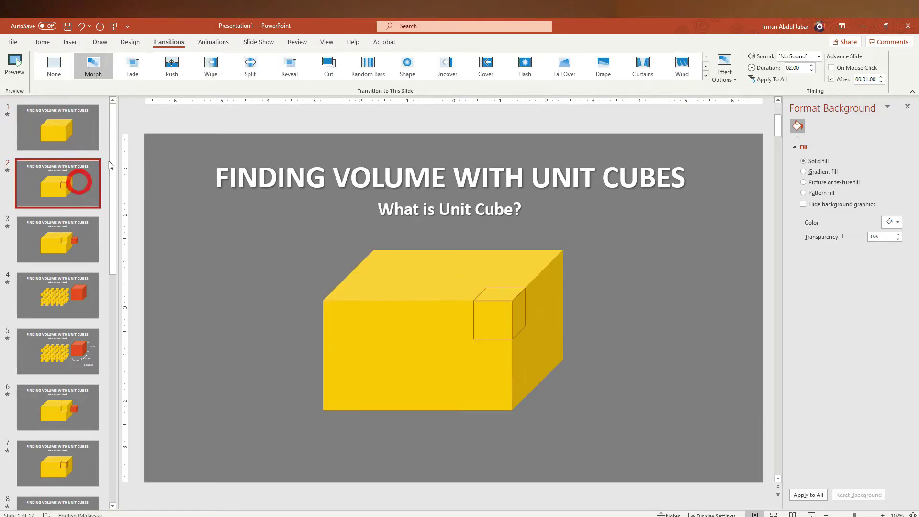
left_click(410, 212)
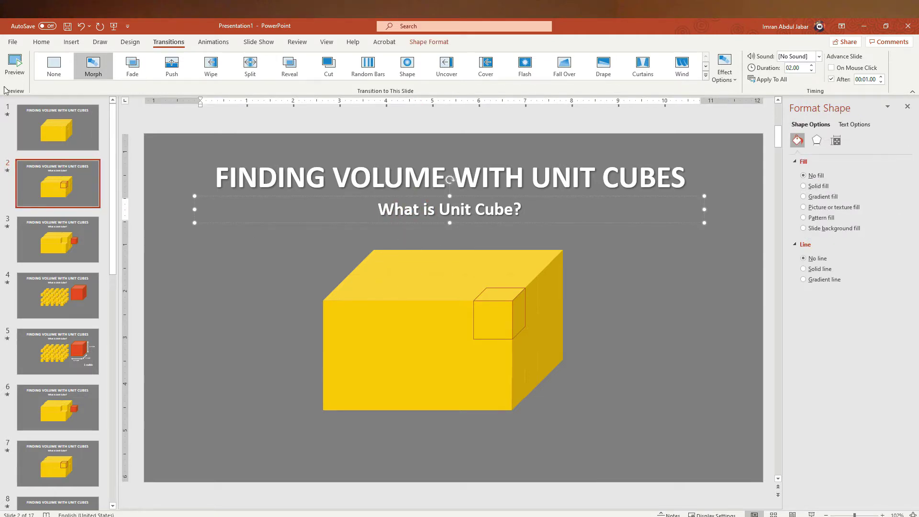
left_click(15, 65)
left_click(559, 203)
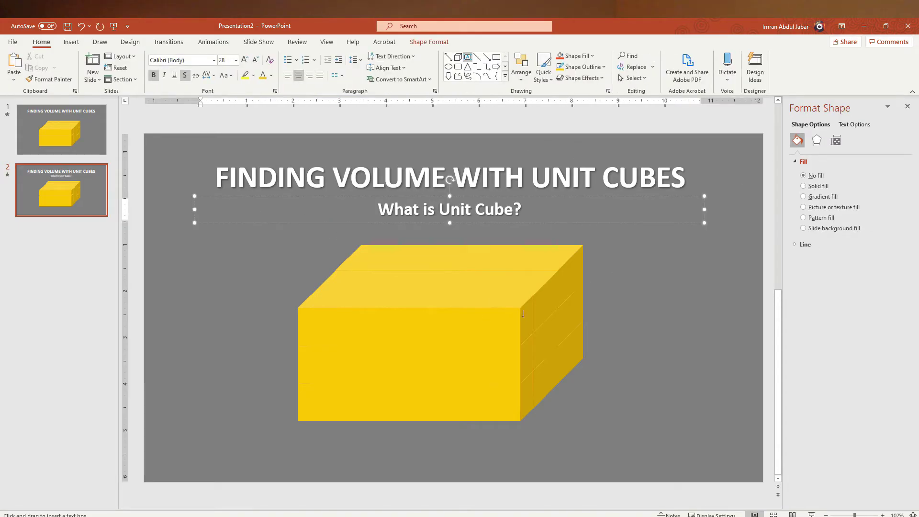
- Give the unit cube at the block's top-right corner an orange outline and preview the Morph
left_click(180, 276)
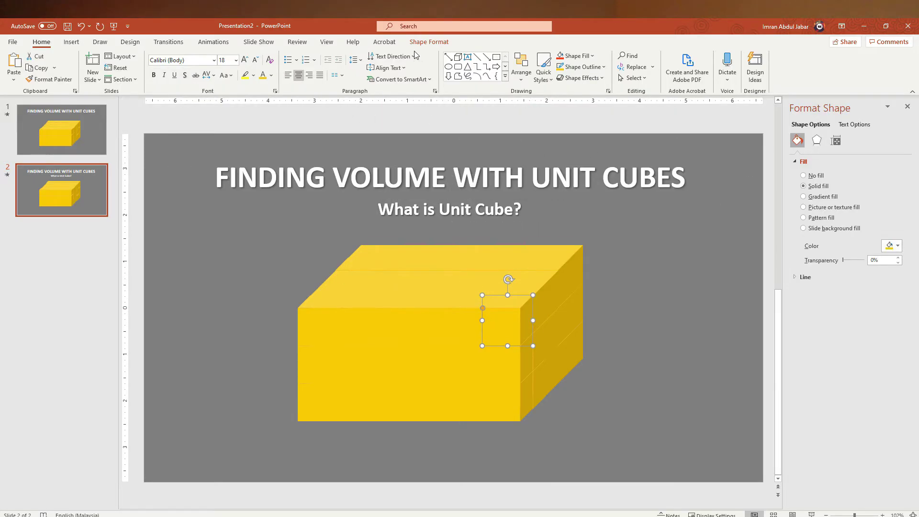
left_click(437, 42)
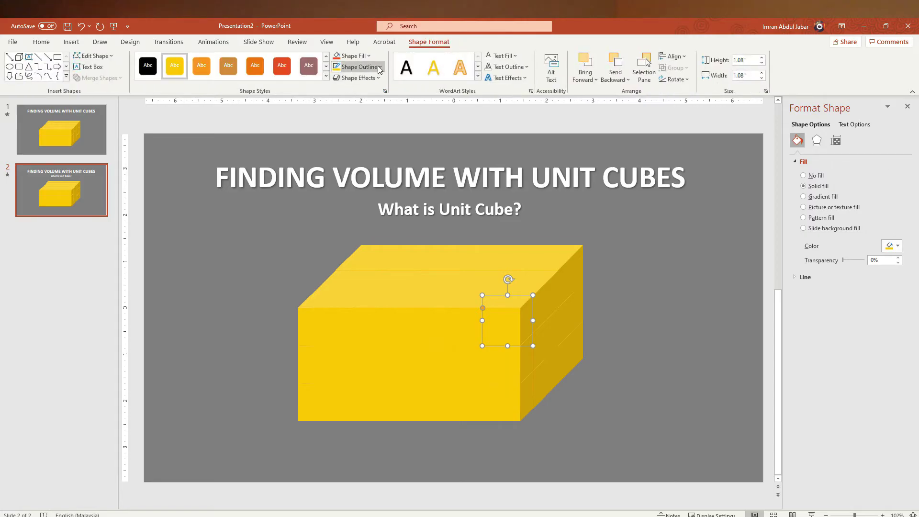
left_click(359, 67)
left_click(400, 92)
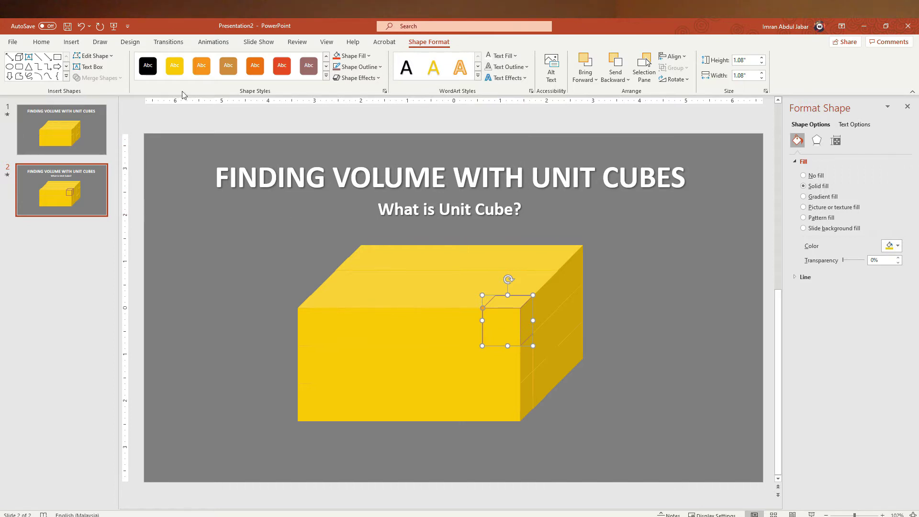
left_click(169, 42)
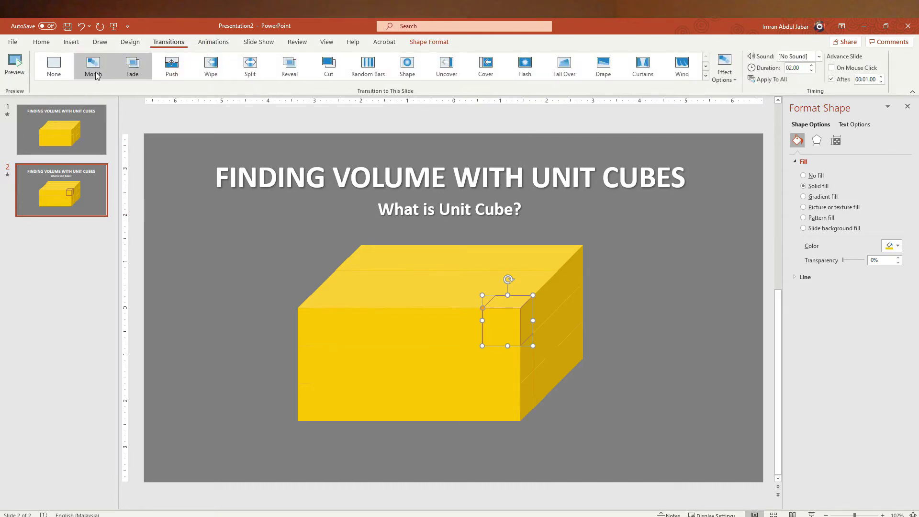
left_click(16, 74)
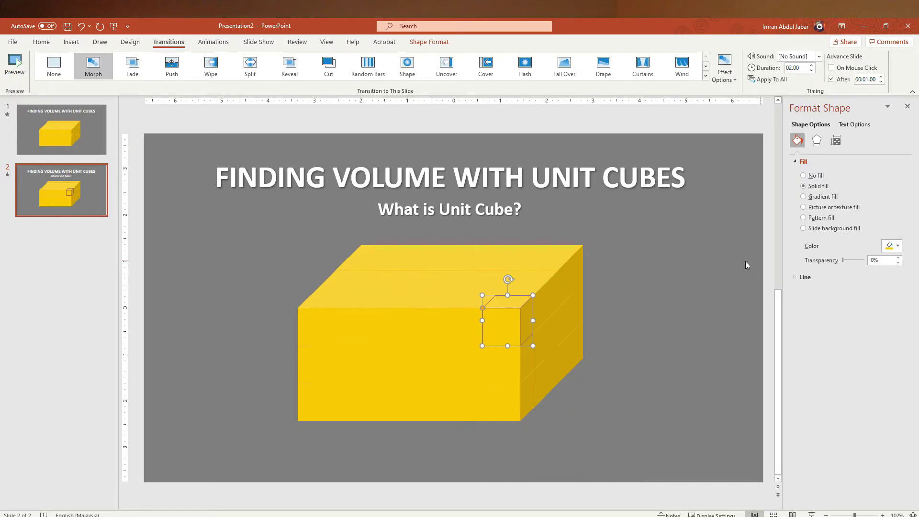
- Thicken that cube's orange outline to 1½ pt
left_click(258, 43)
left_click(429, 41)
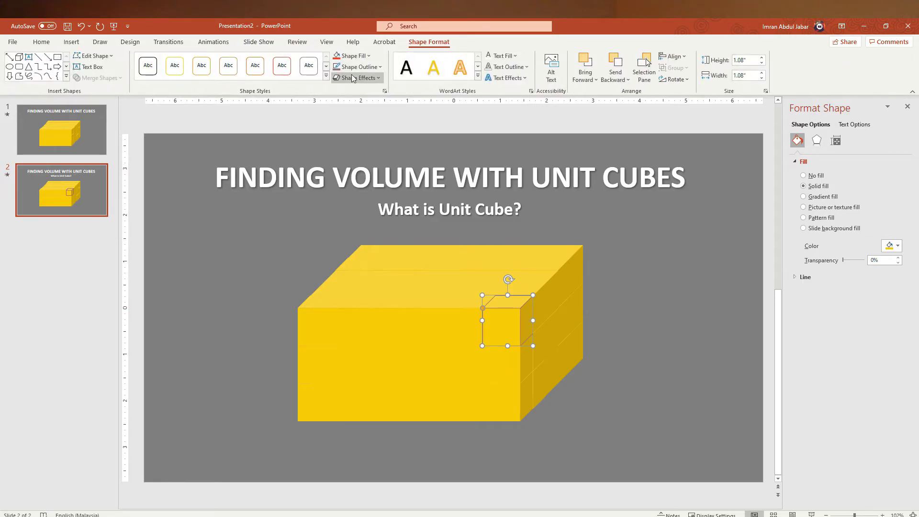
left_click(377, 67)
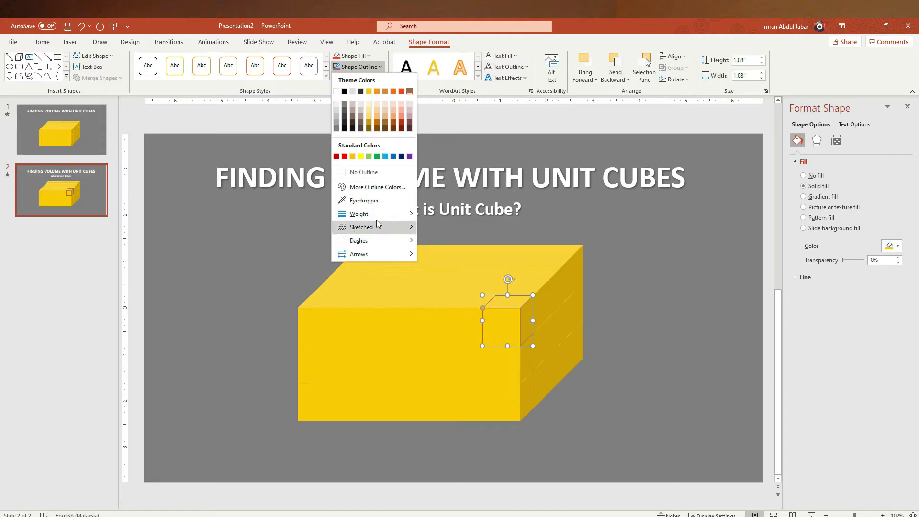
mouse_move(359, 214)
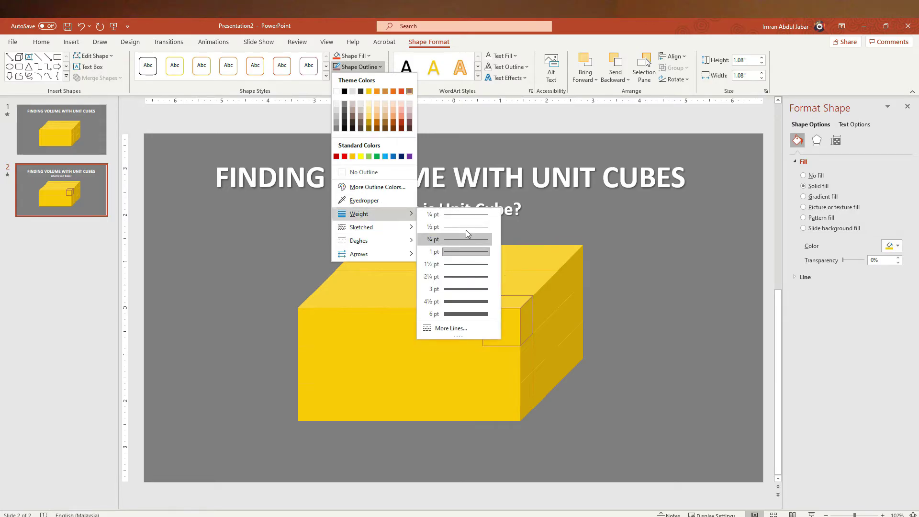
left_click(472, 265)
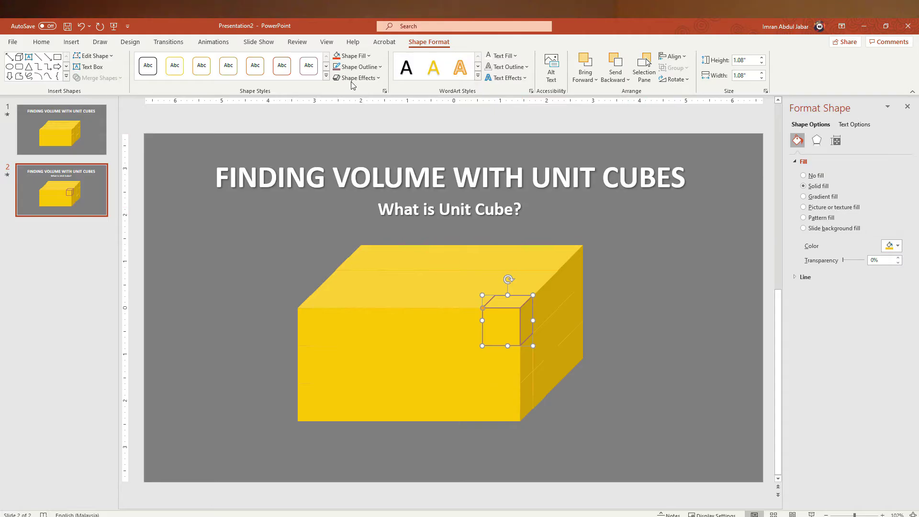
left_click(359, 66)
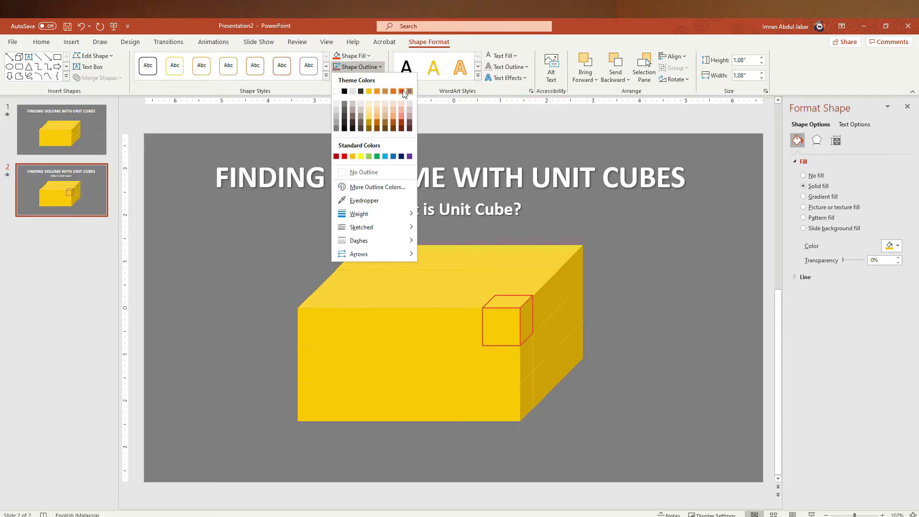
left_click(402, 91)
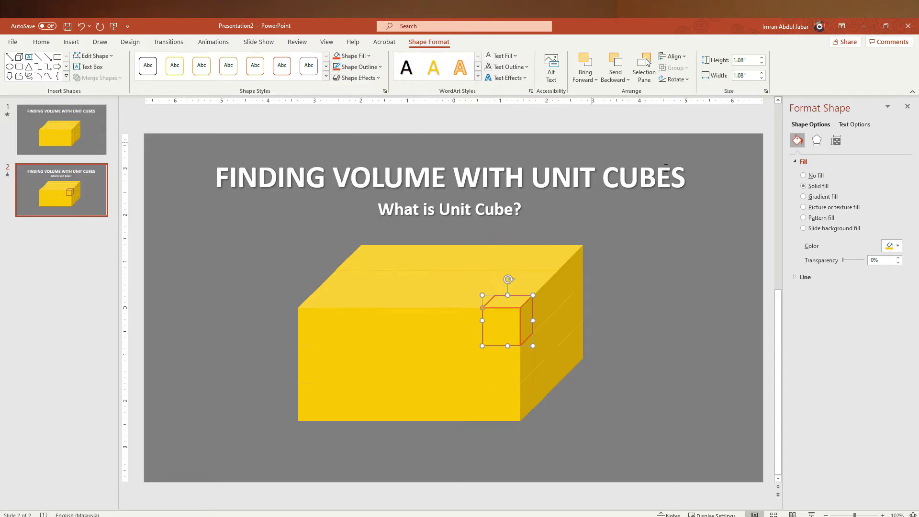
left_click(76, 272)
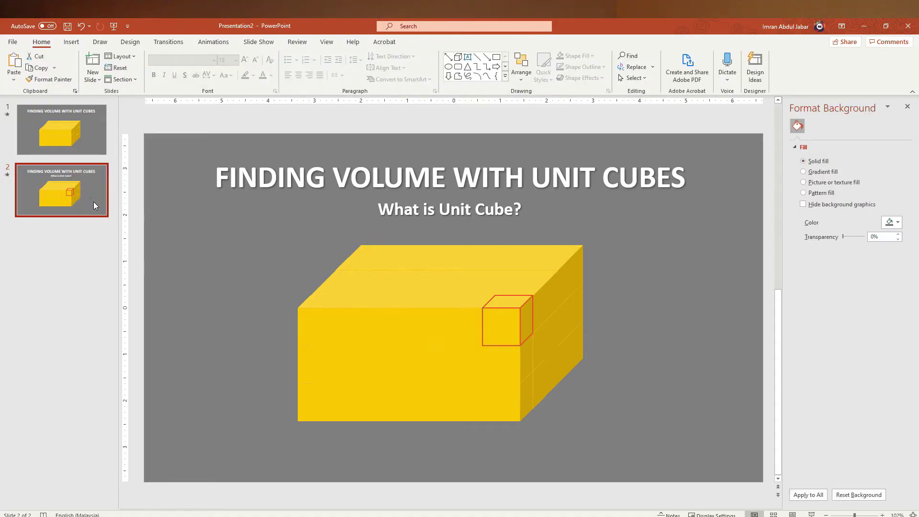
- Duplicate slide 2 as slide 3 and pull the outlined unit cube out right of the block
right_click(64, 209)
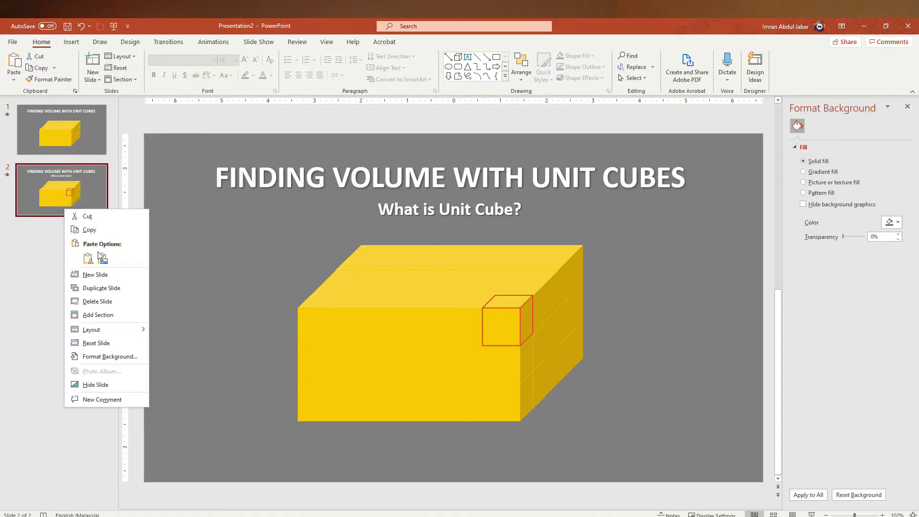
left_click(126, 287)
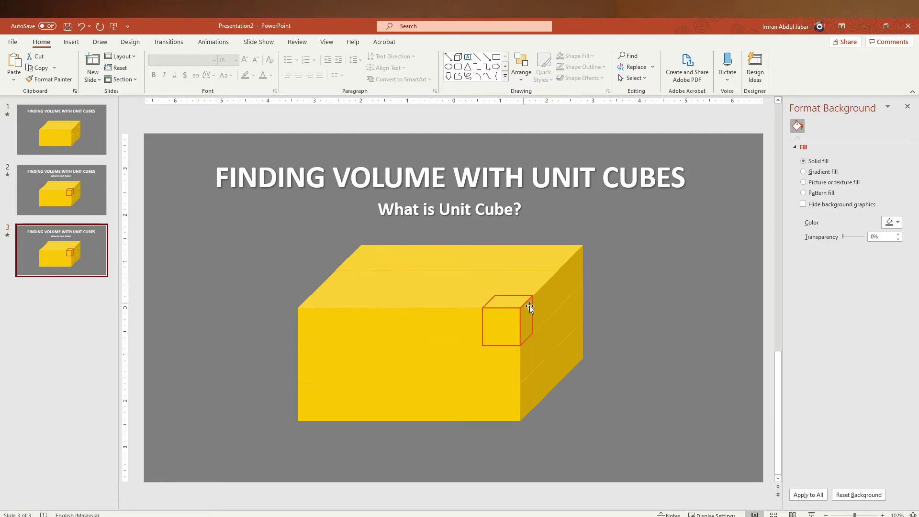
left_click(517, 330)
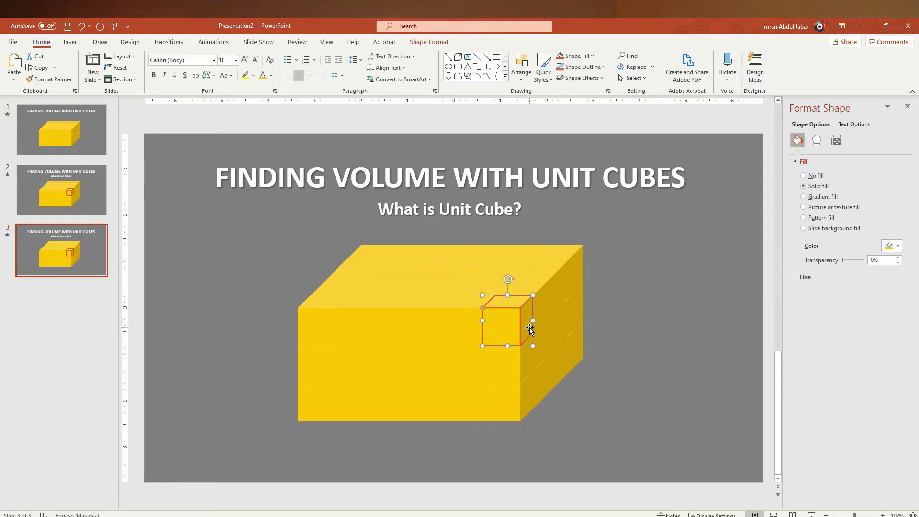
left_click_drag(529, 330, 602, 324)
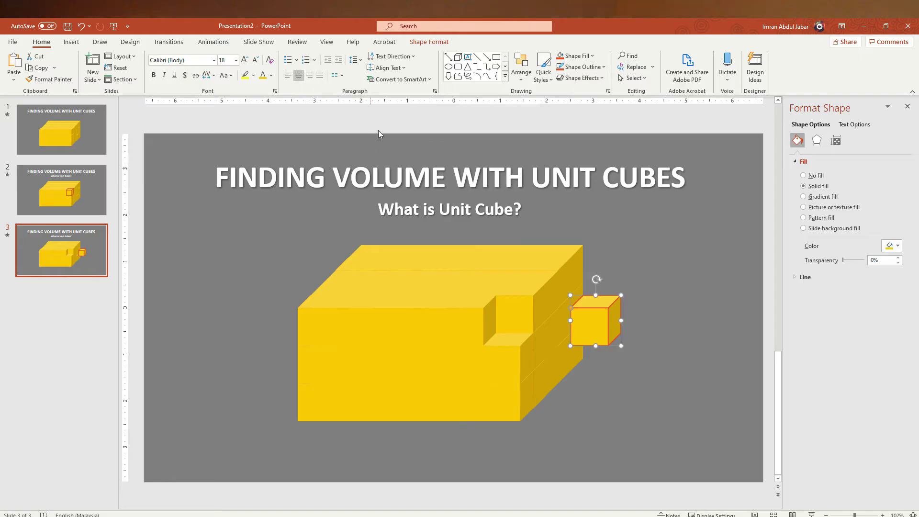
- Fill the pulled-out cube red-orange with a gold outline and preview the Morph on slide 3
left_click(429, 42)
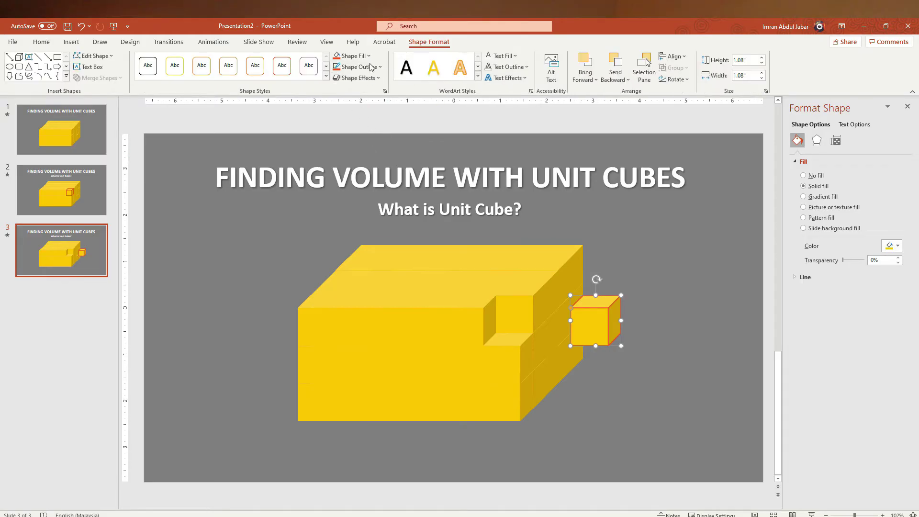
left_click(344, 56)
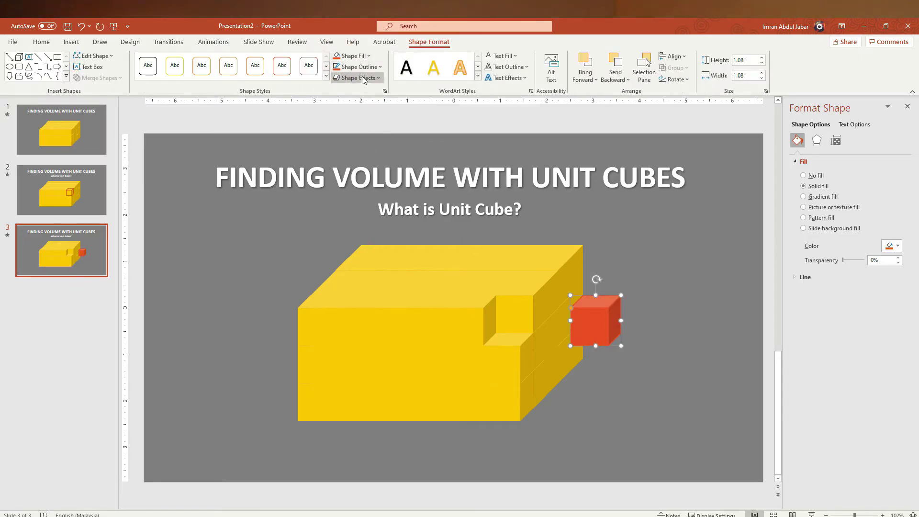
left_click(373, 67)
left_click(399, 89)
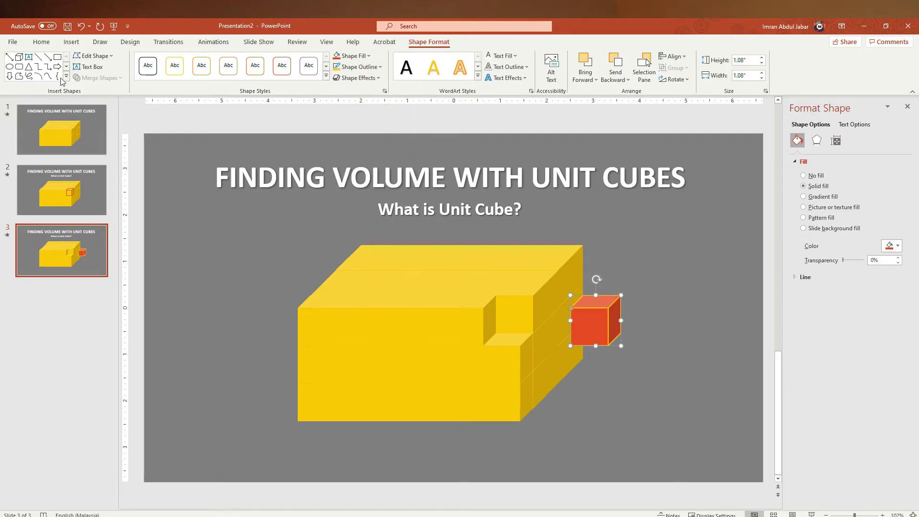
left_click(170, 43)
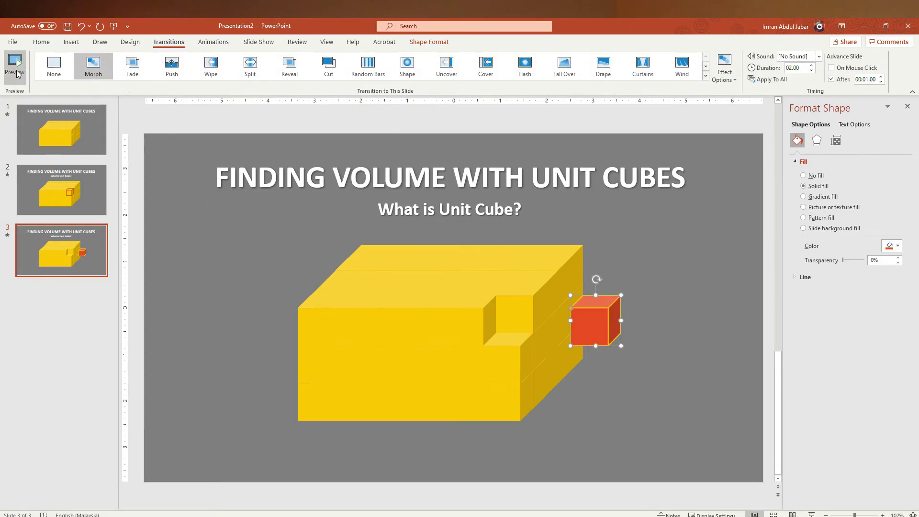
left_click(21, 75)
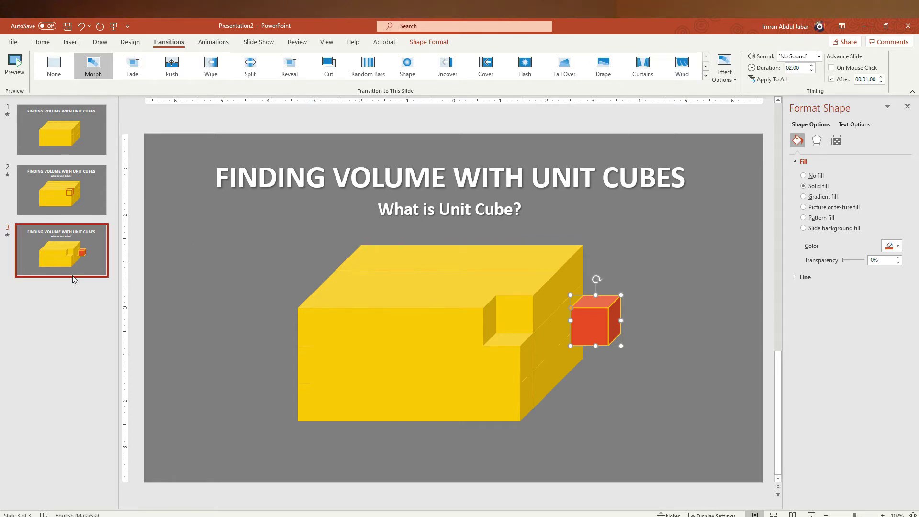
left_click(89, 266)
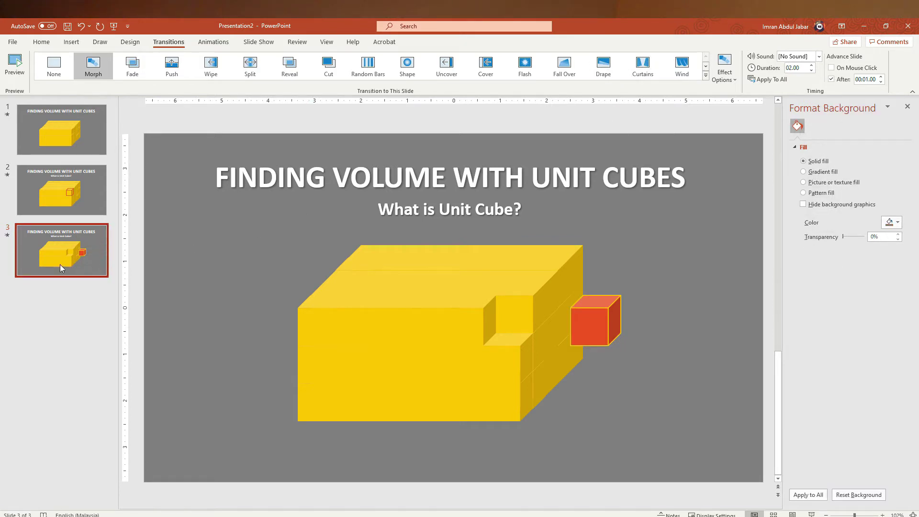
- Duplicate slide 3 as slide 4 and enlarge the red cube by dragging its corner
right_click(70, 260)
left_click(122, 340)
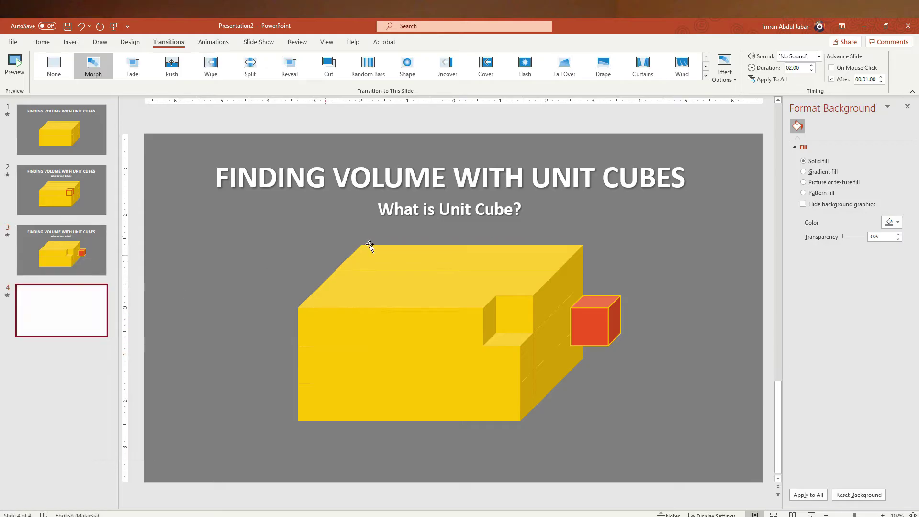
left_click(602, 307)
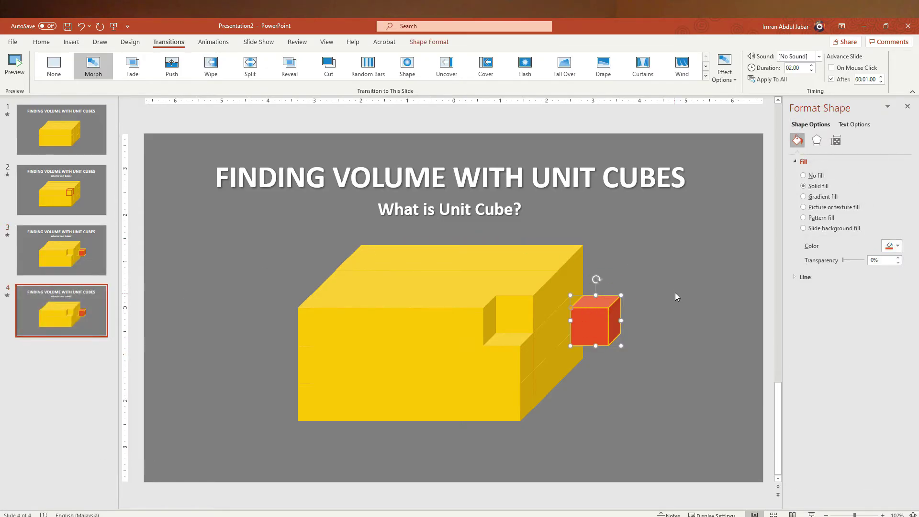
left_click(626, 295)
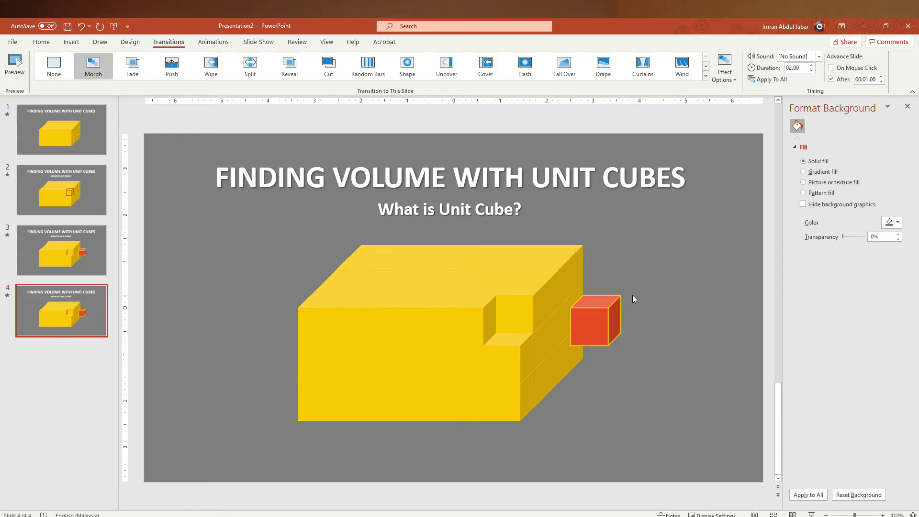
left_click(623, 300)
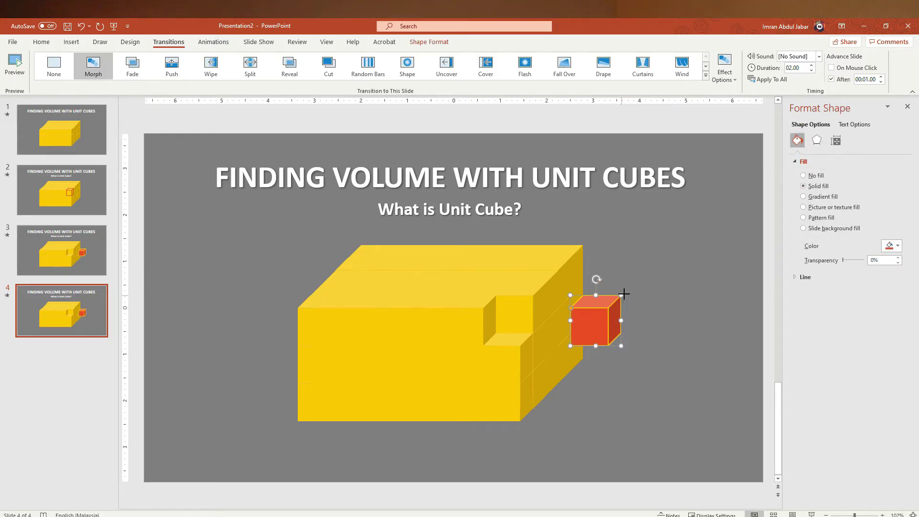
left_click_drag(623, 294, 671, 268)
left_click(293, 244)
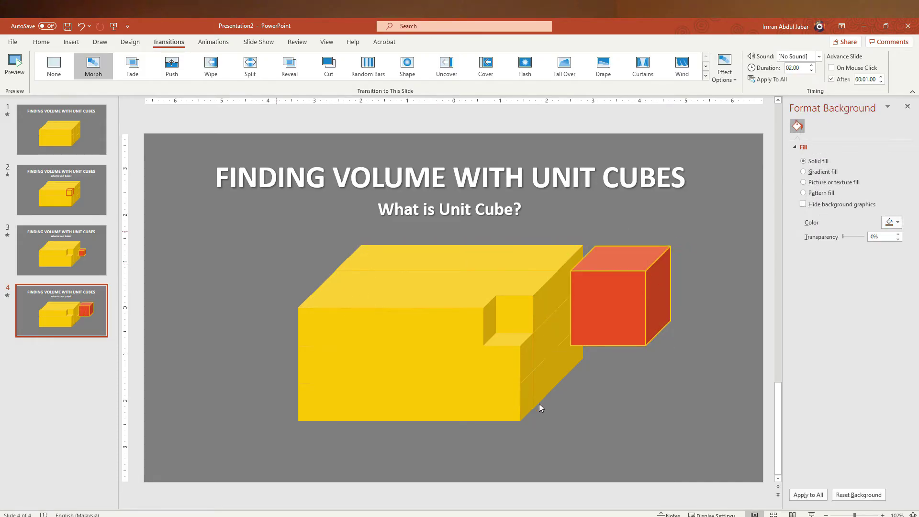
- Space the yellow block's unit cubes apart and preview the Morph on slide 4
left_click_drag(539, 403, 596, 444)
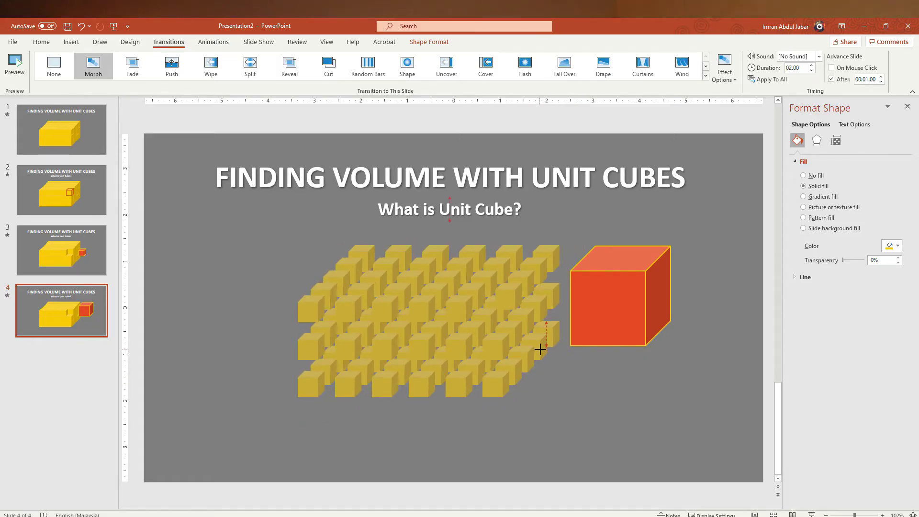
left_click(549, 353)
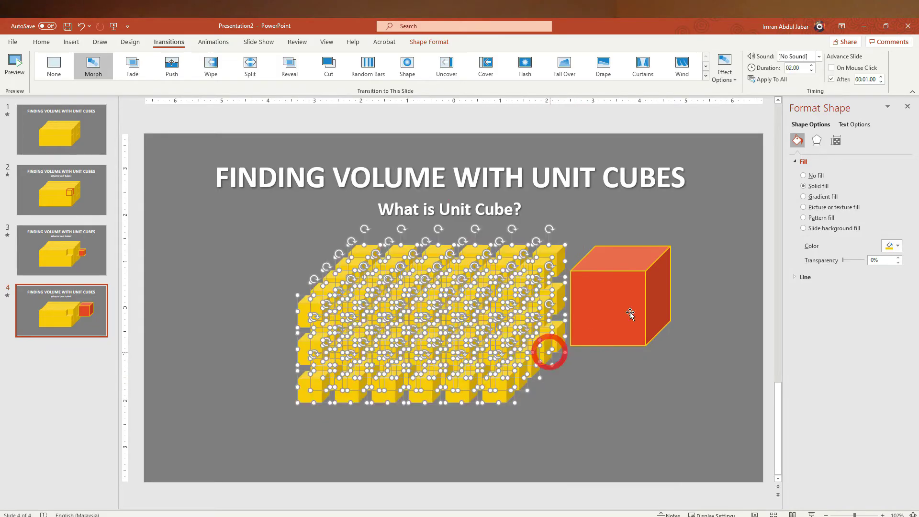
left_click(726, 278)
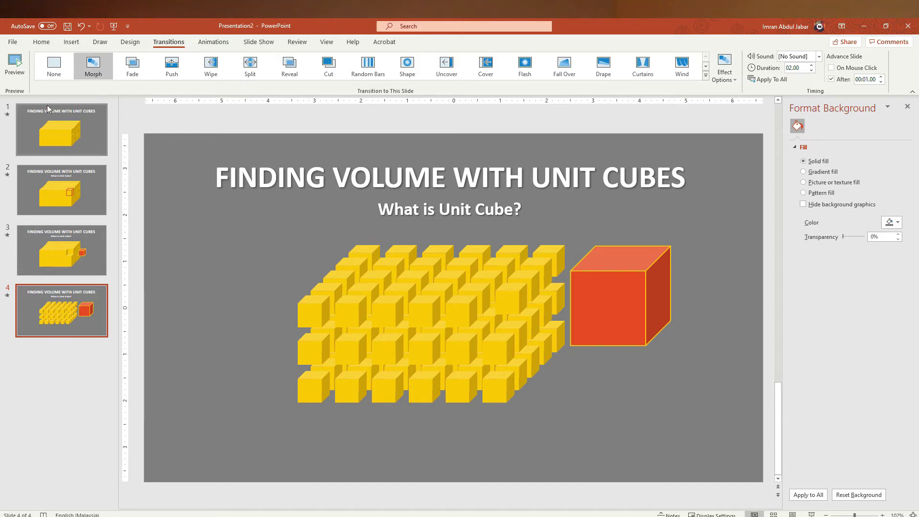
left_click(22, 67)
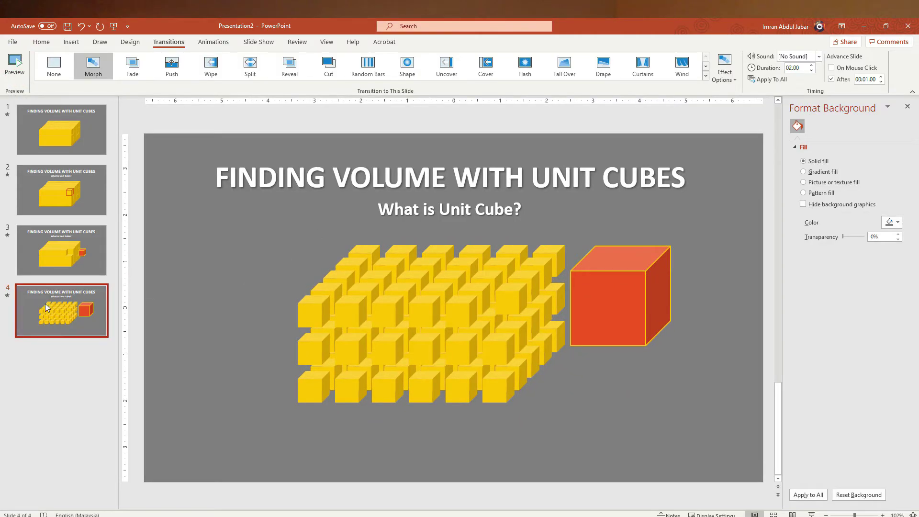
- Duplicate slide 4 to make slide 5 with the same spaced cubes and orange cube
right_click(84, 315)
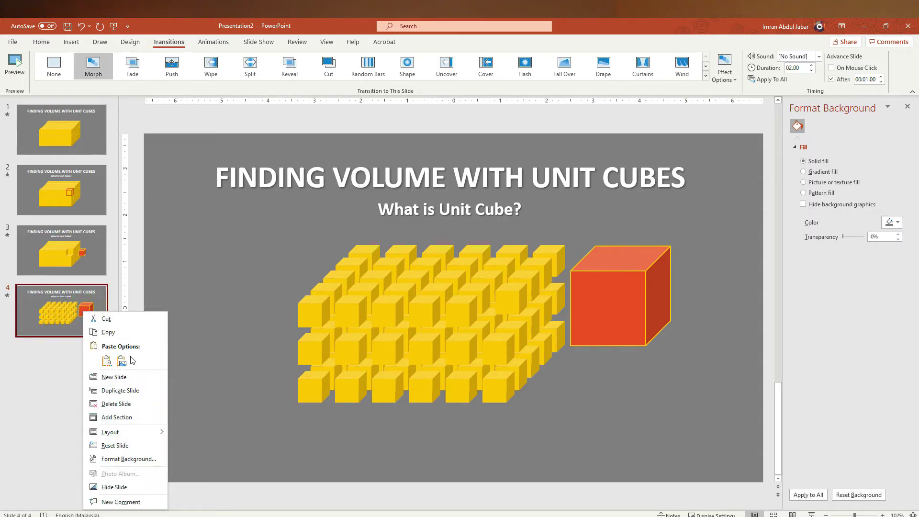
left_click(135, 390)
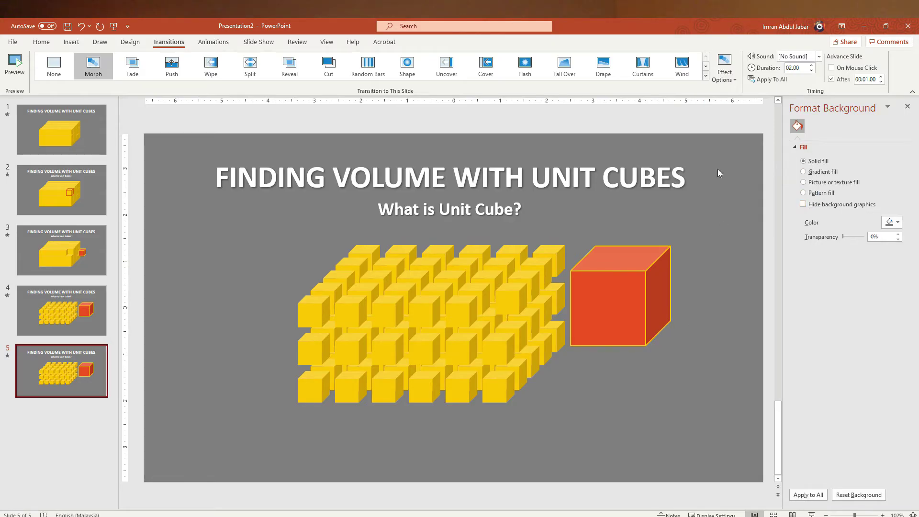
- Draw a double-headed arrow along the orange cube's bottom edge and copy it to the other edges
left_click(71, 42)
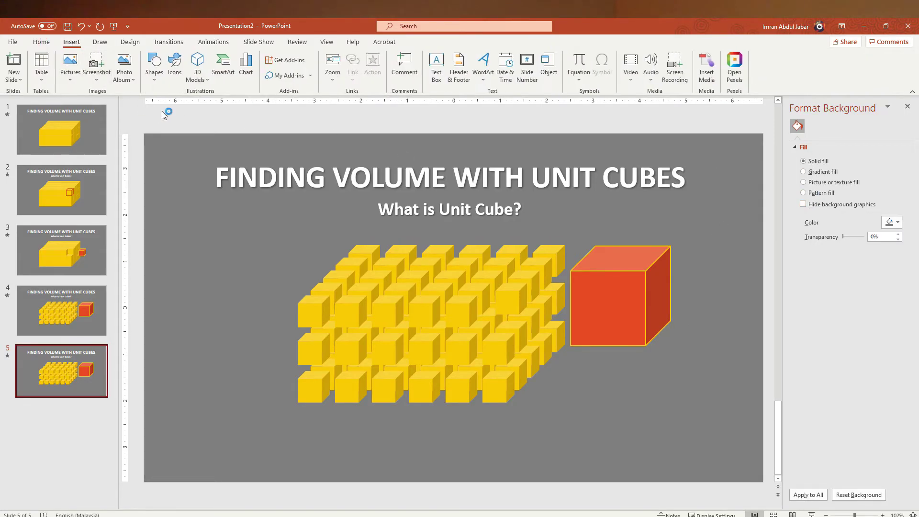
left_click(154, 67)
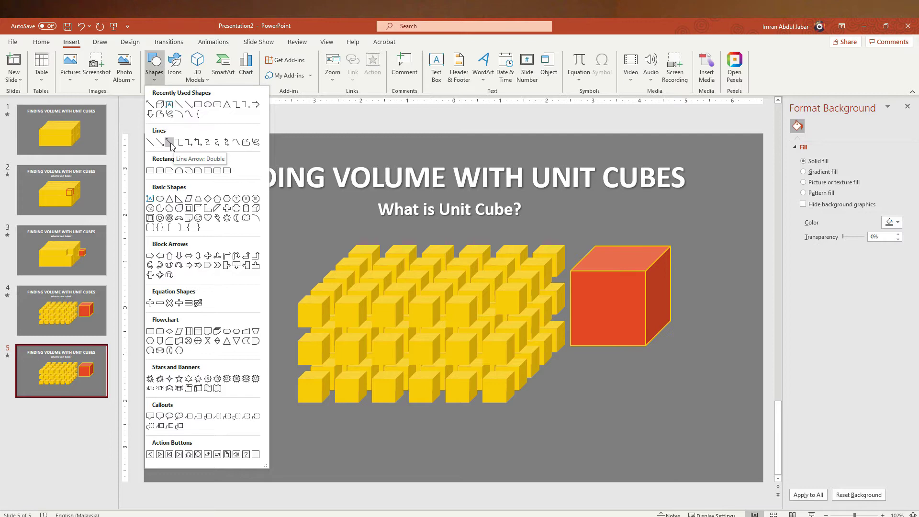
left_click(170, 143)
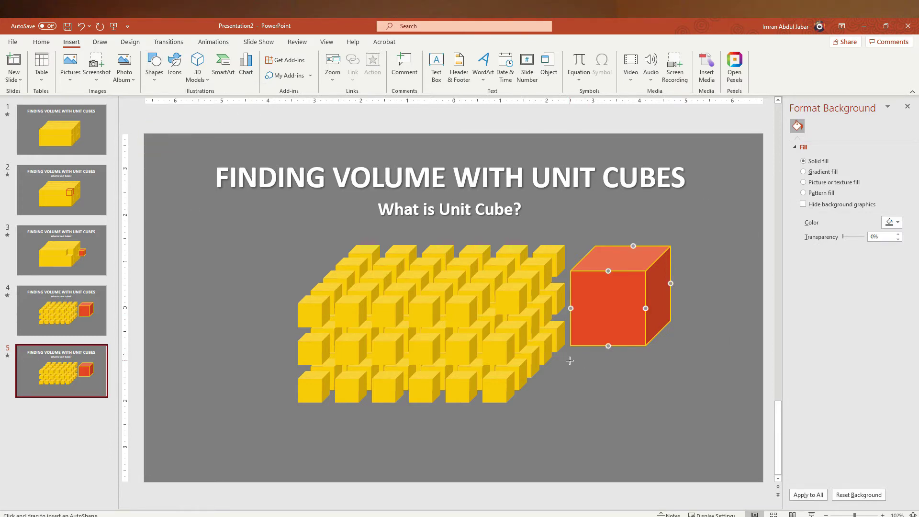
left_click_drag(569, 360, 647, 359)
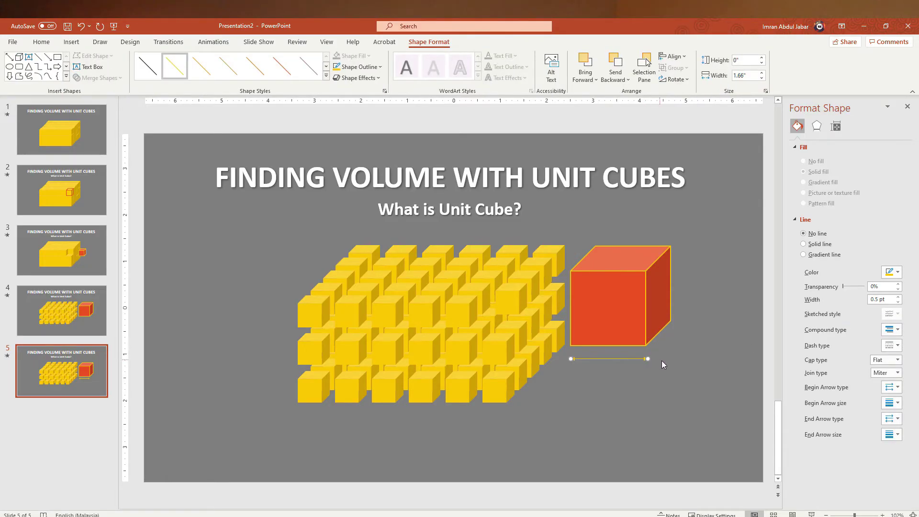
mouse_move(625, 360)
left_mouse_down()
mouse_move(696, 356)
mouse_move(685, 331)
mouse_move(671, 324)
mouse_move(679, 328)
mouse_move(658, 365)
mouse_move(716, 246)
mouse_move(680, 327)
mouse_move(682, 321)
left_mouse_up()
- Make all three arrows white with a 2¼ pt weight
left_click(624, 358, "shift")
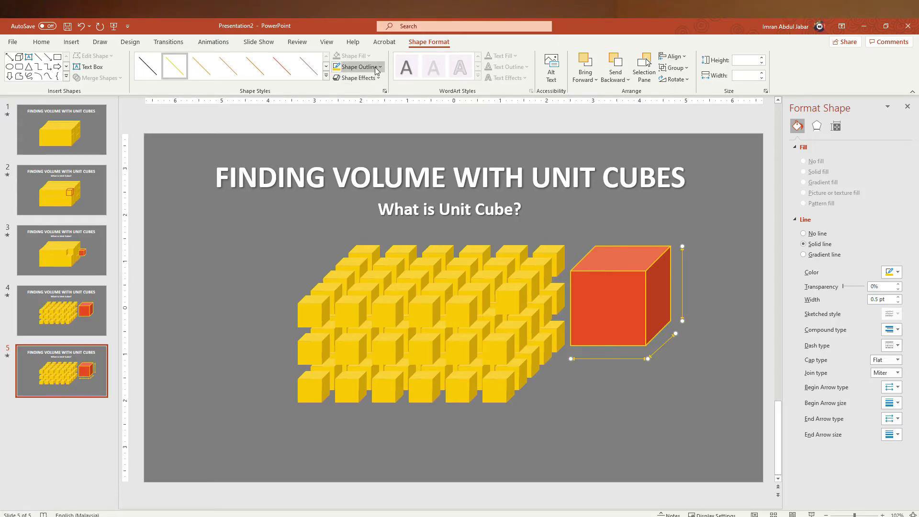
left_click(359, 66)
left_click(345, 91)
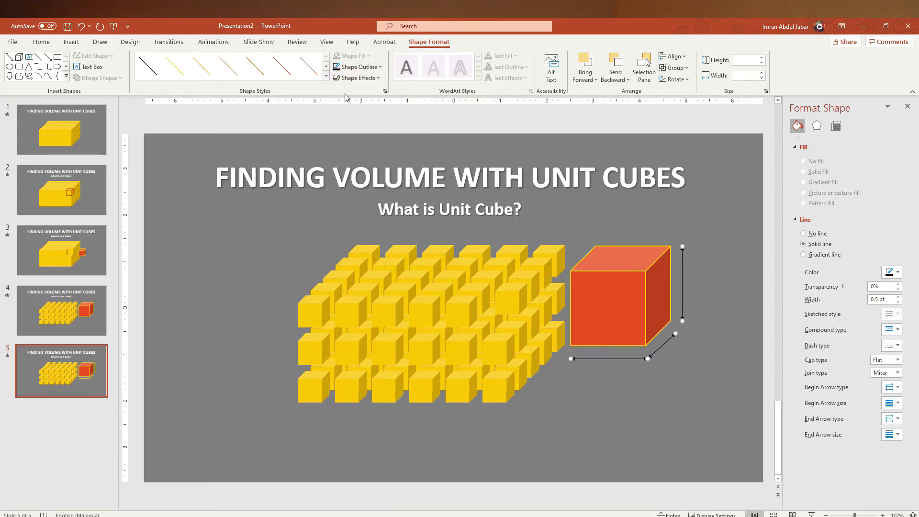
left_click(359, 66)
left_click(338, 91)
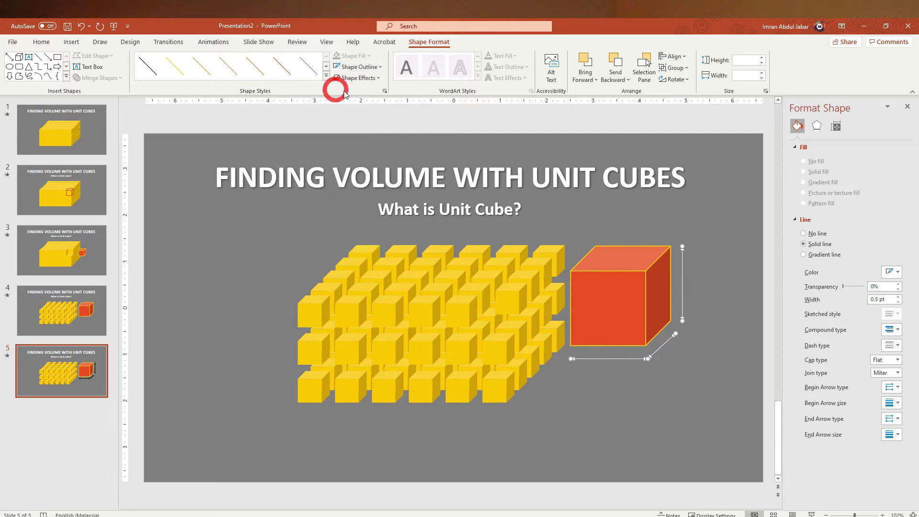
left_click(359, 67)
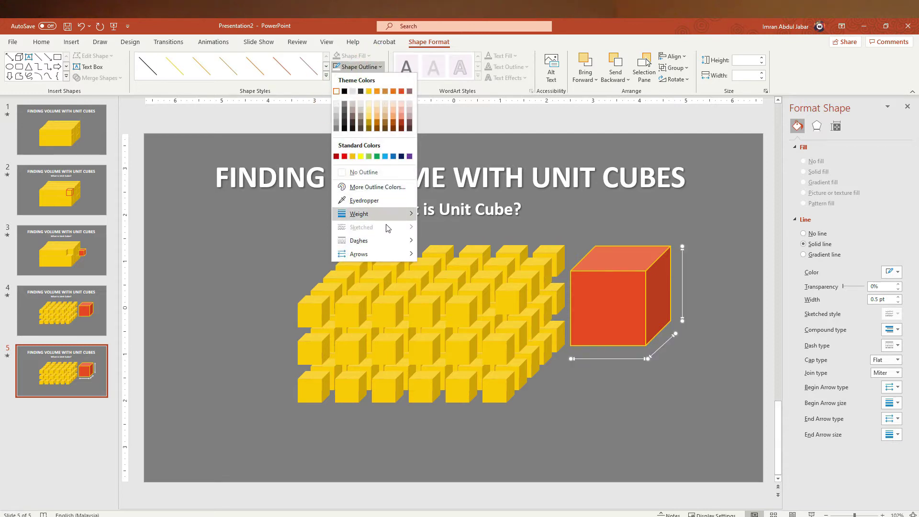
mouse_move(373, 213)
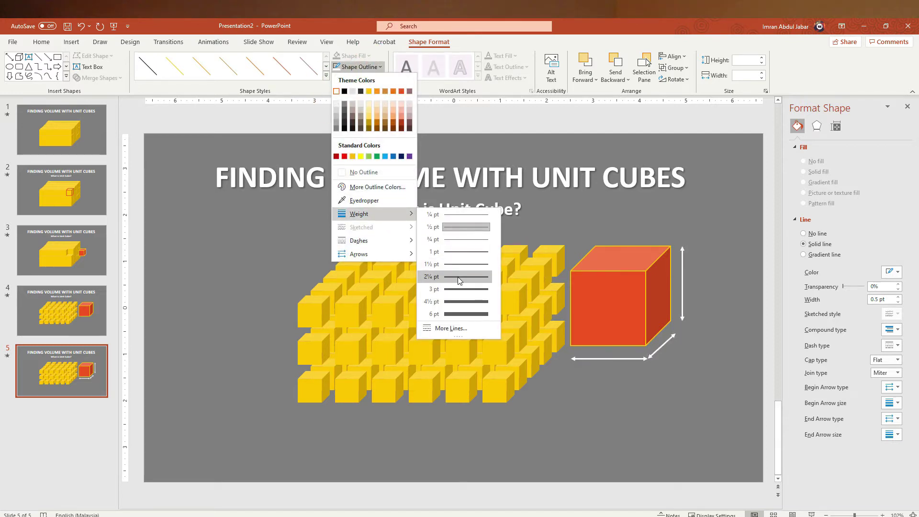
left_click(458, 277)
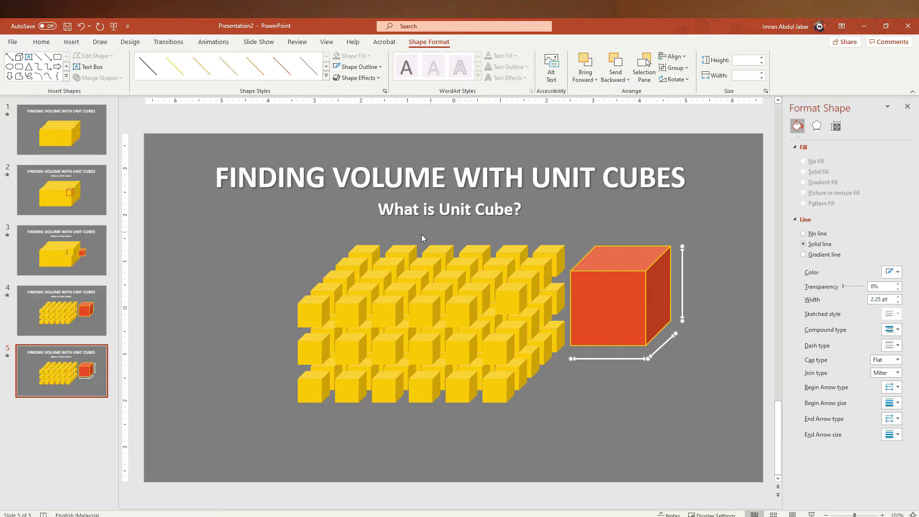
left_click(216, 232)
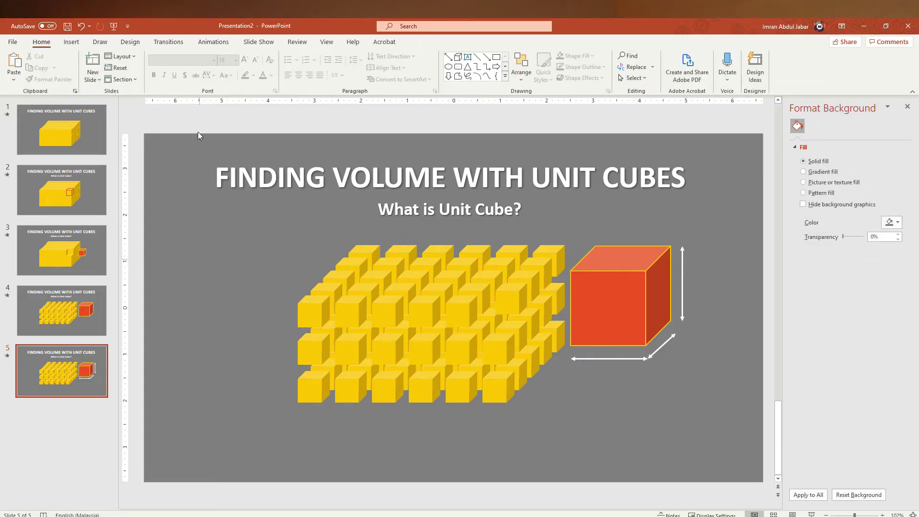
- Add a bold white 'W = 1 unit' label just below the cube's width arrow
left_click(72, 41)
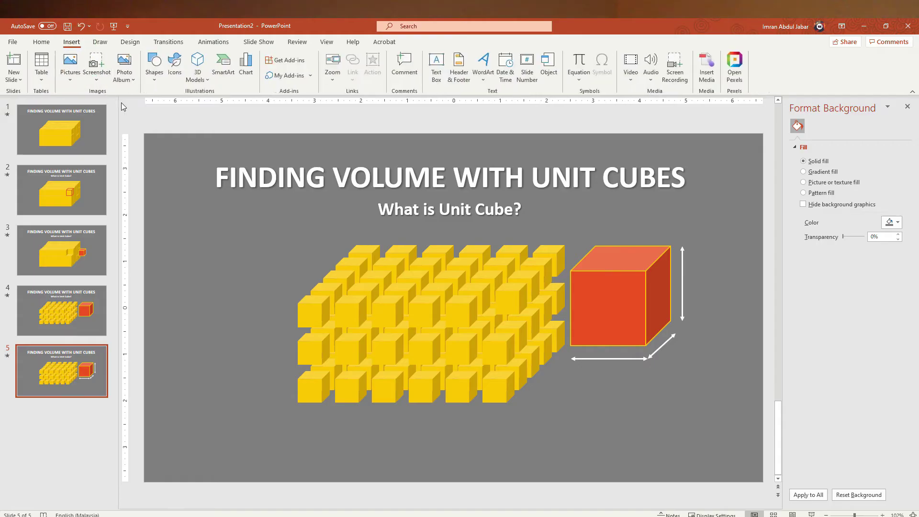
left_click(161, 83)
left_click(436, 67)
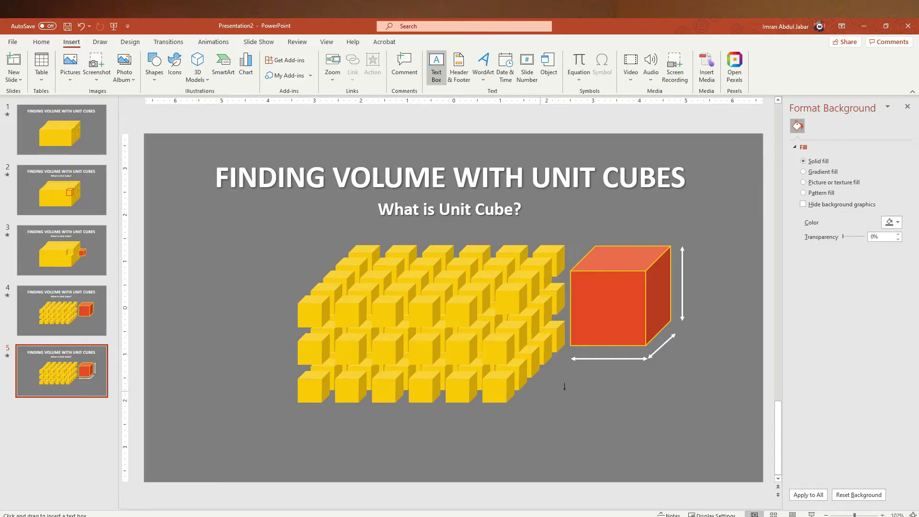
left_click_drag(565, 386, 664, 405)
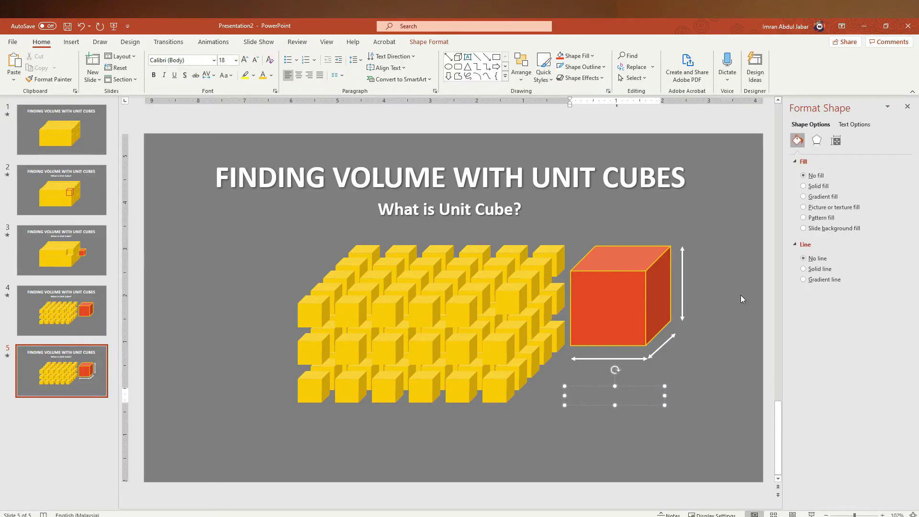
type("W = 1 unit")
key("ctrl+a")
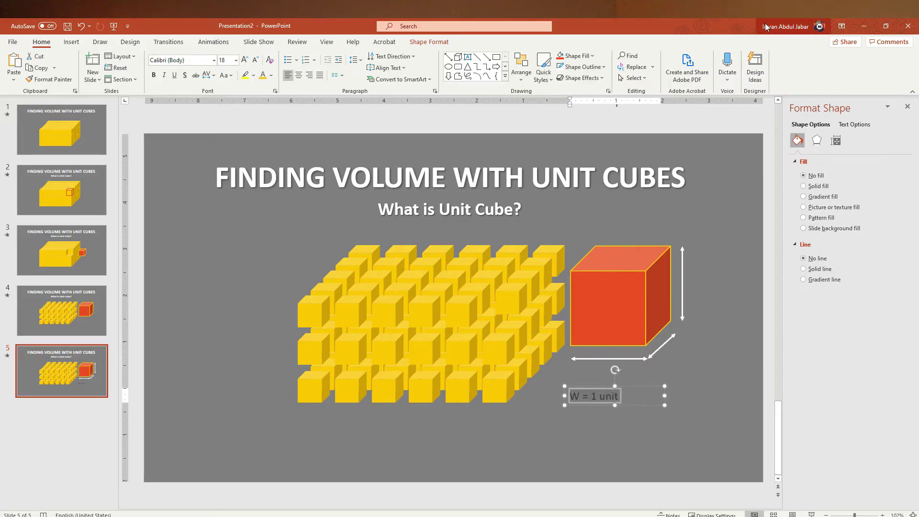
left_click(263, 75)
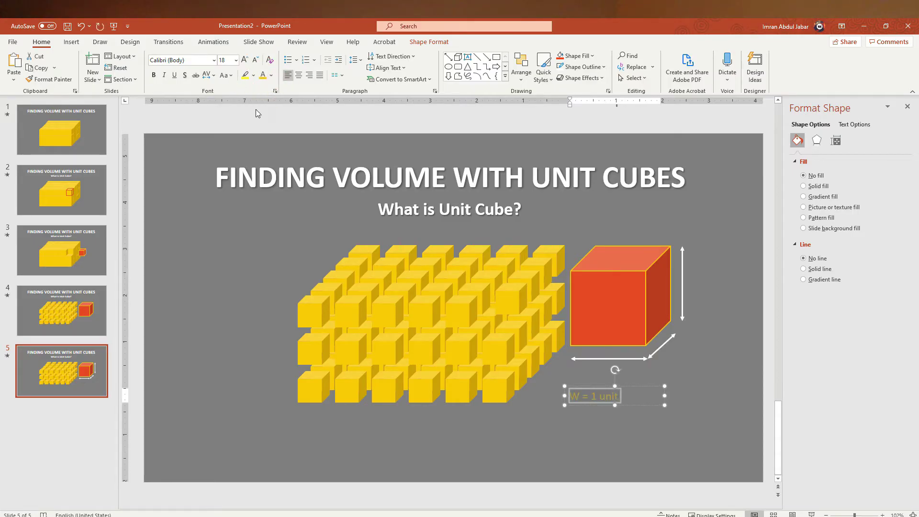
left_click(271, 75)
left_click(263, 100)
left_click(154, 76)
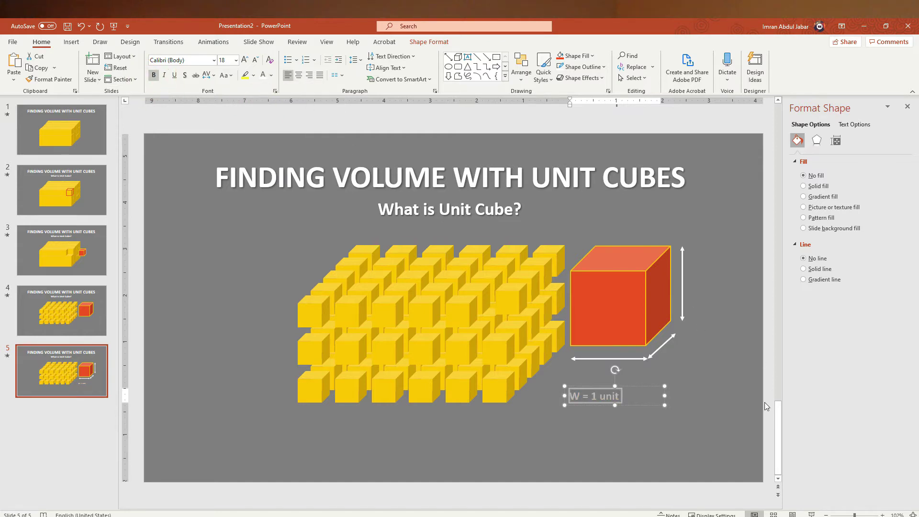
left_click_drag(634, 394, 648, 367)
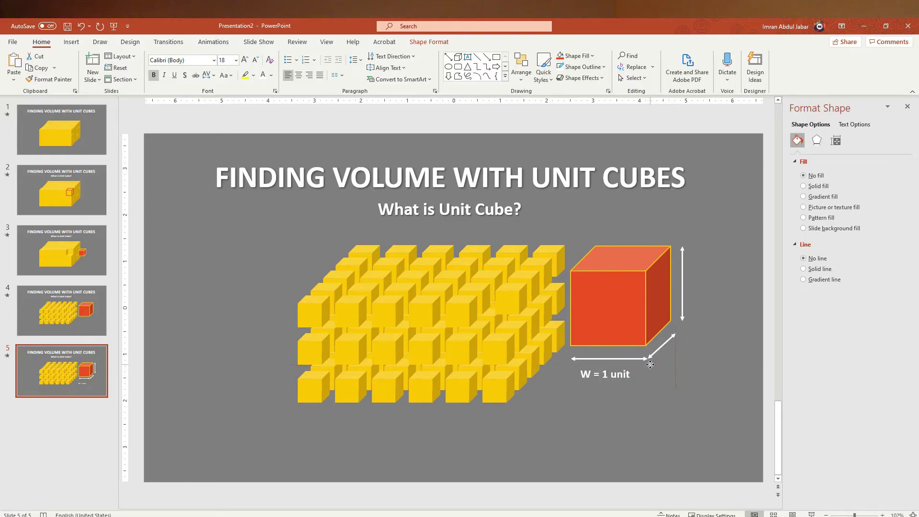
mouse_move(647, 367)
left_mouse_down()
mouse_move(740, 349)
mouse_move(718, 358)
left_mouse_up()
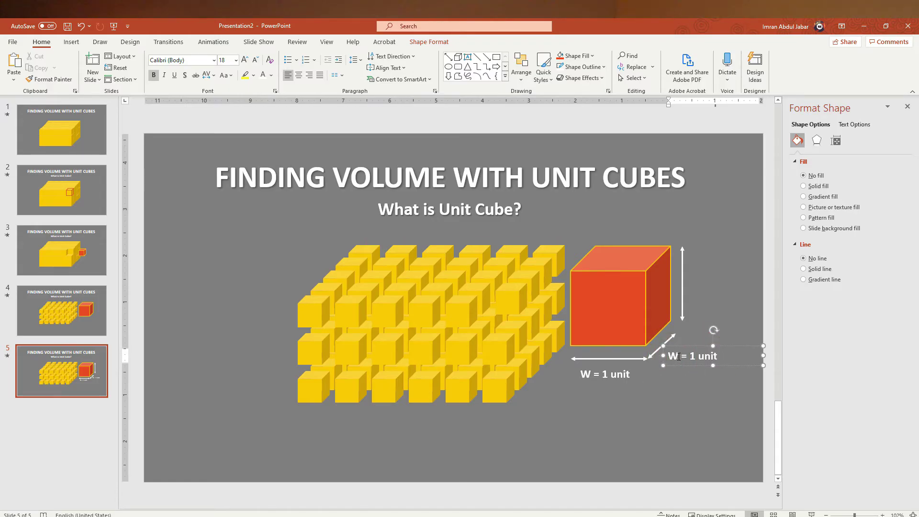
- Copy the label beside the depth and height arrows as 'L = 1 unit' and 'H = 1 unit'
left_click(589, 376)
left_click(676, 357)
double_click(672, 356)
type("L")
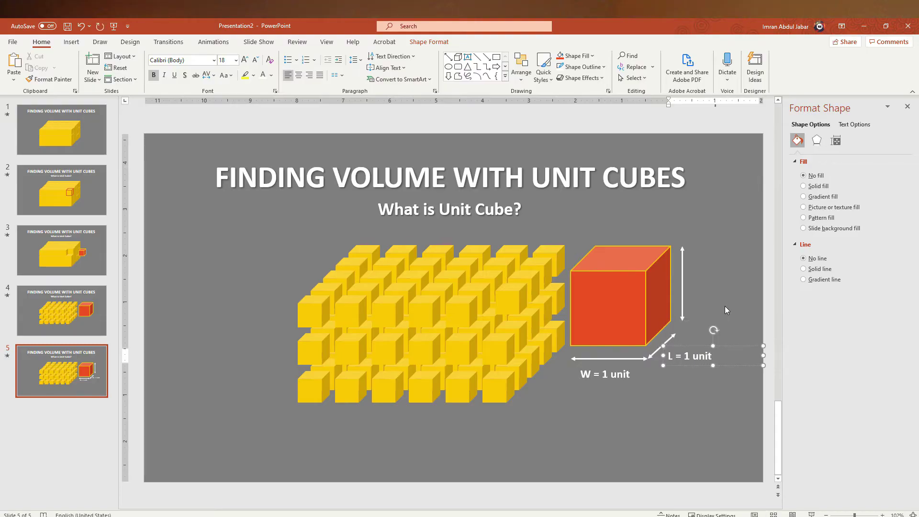
left_click(730, 288)
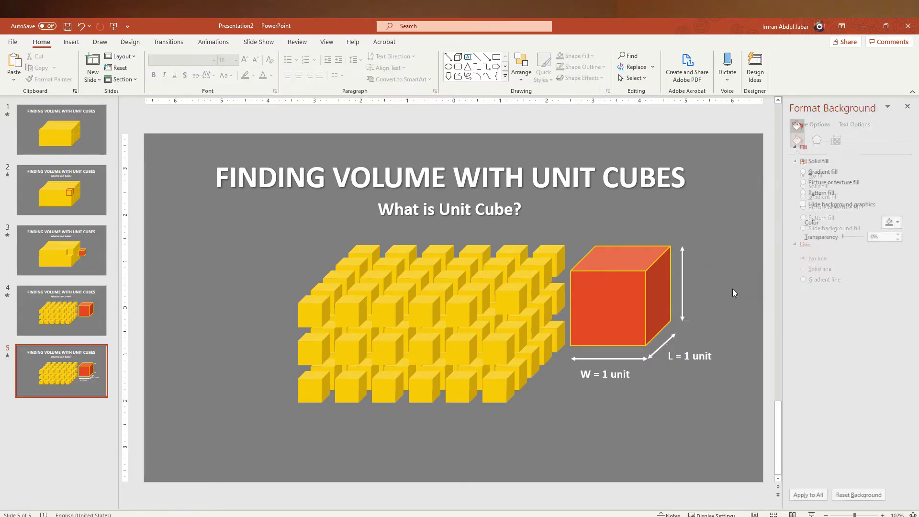
key("ctrl+v")
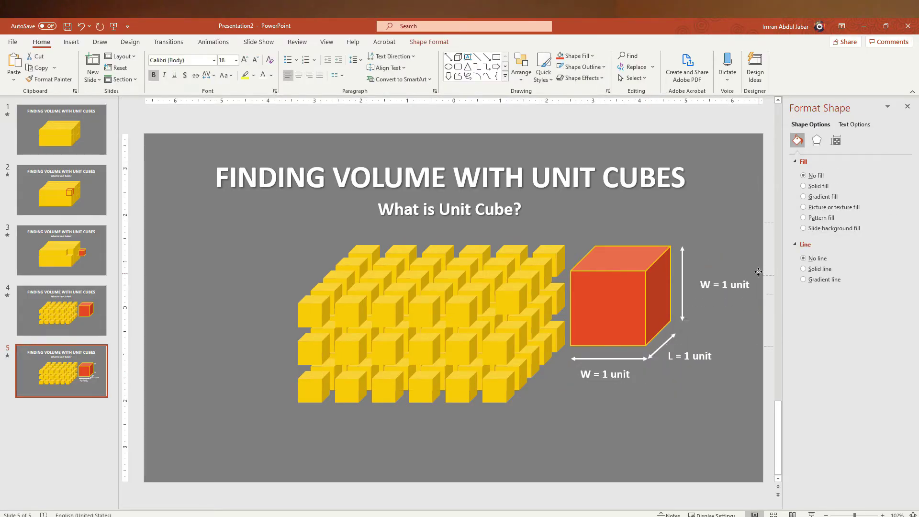
left_click_drag(651, 369, 756, 268)
left_click(731, 280)
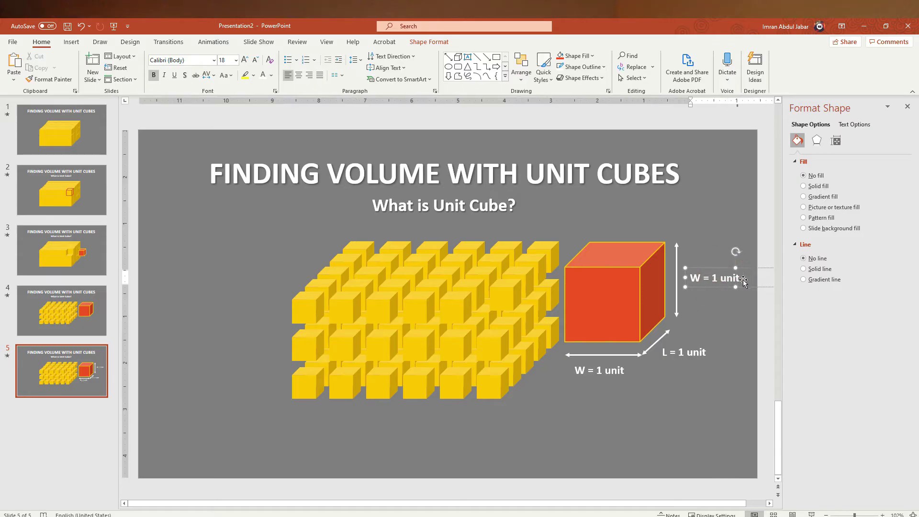
double_click(694, 278)
type("H")
left_click(749, 295)
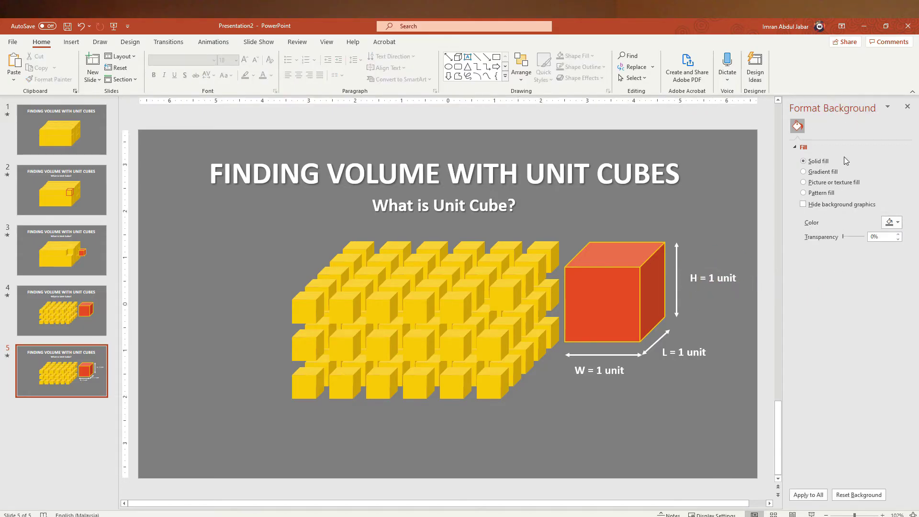
left_click(603, 355)
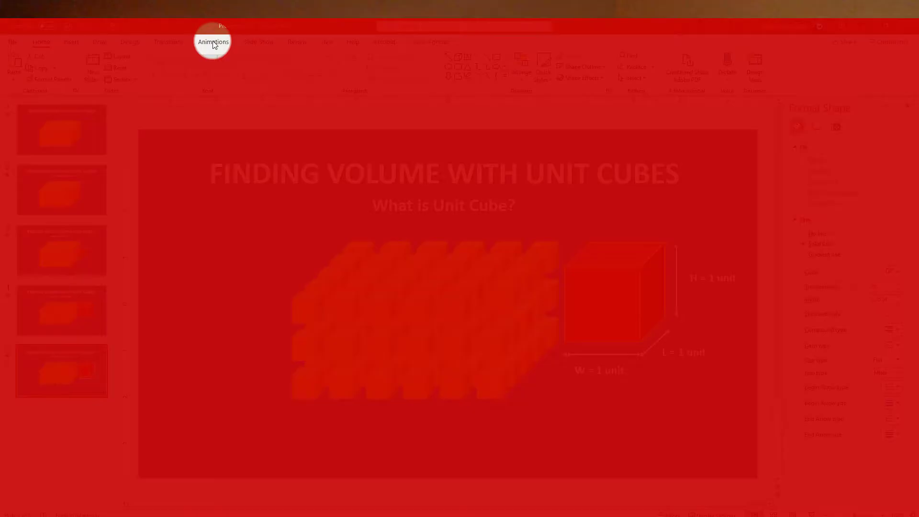
- Animate the width arrow with Split (Vertical Out) and the 'W = 1 unit' label with Fade
left_click(212, 41)
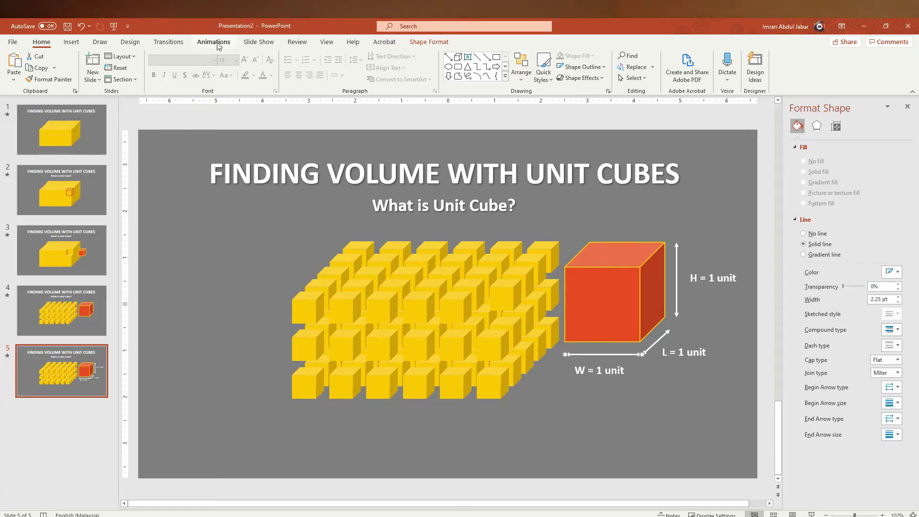
left_click(728, 57)
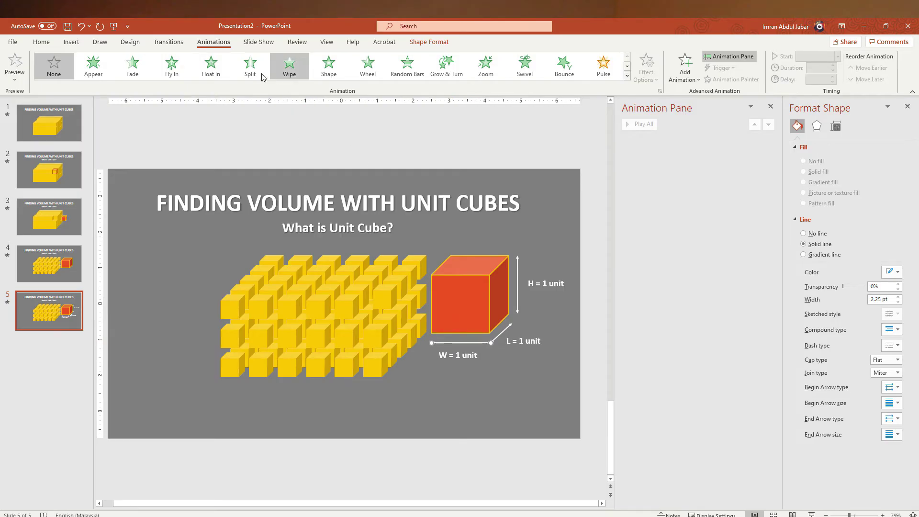
left_click(247, 67)
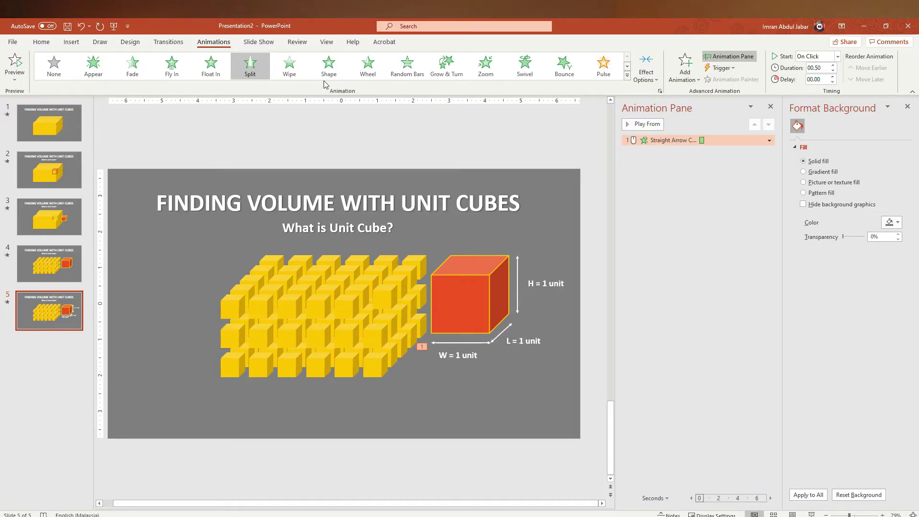
left_click(249, 70)
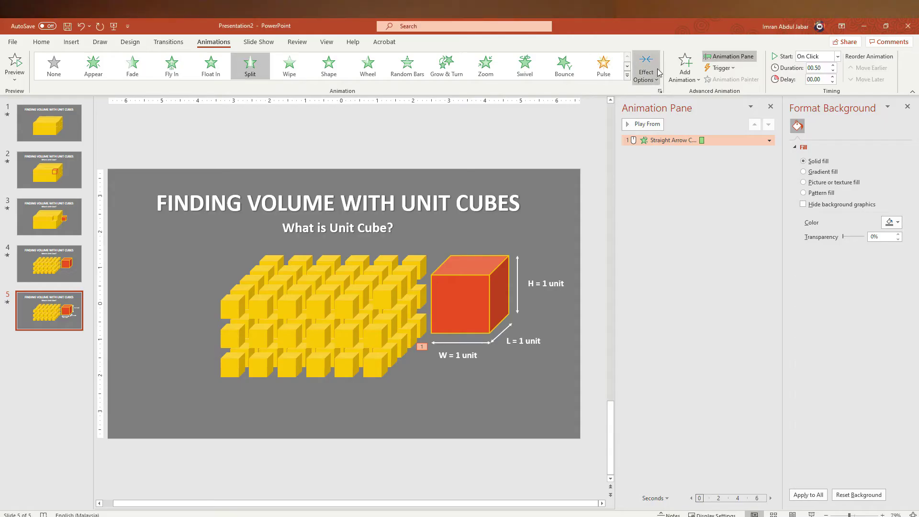
left_click(651, 67)
left_click(651, 67)
left_click(668, 182)
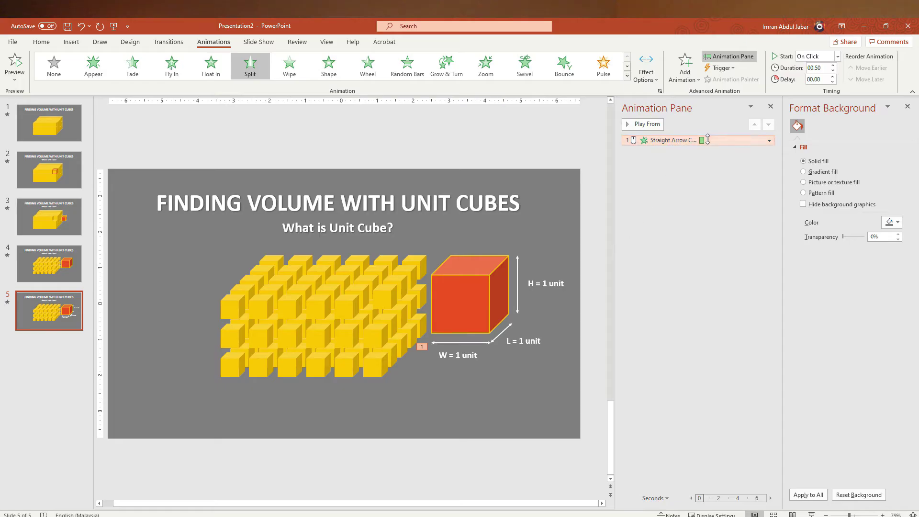
left_click(463, 354)
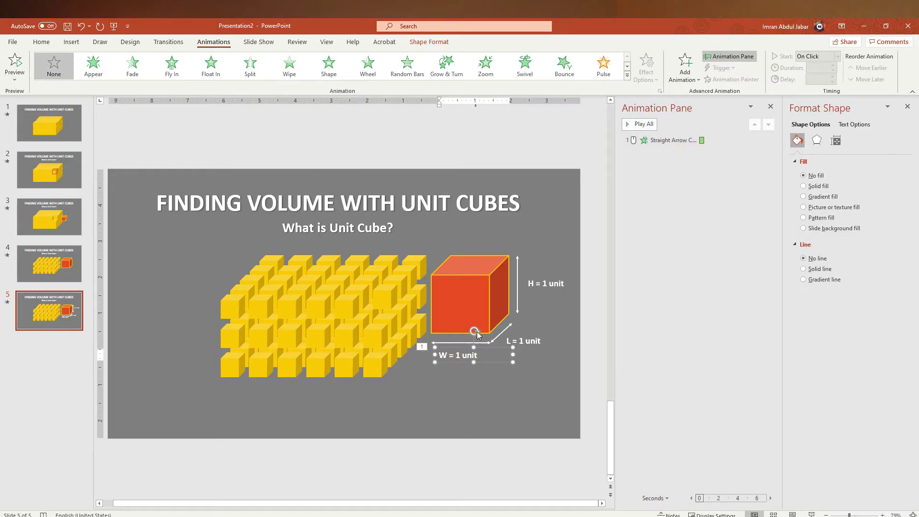
left_click(139, 74)
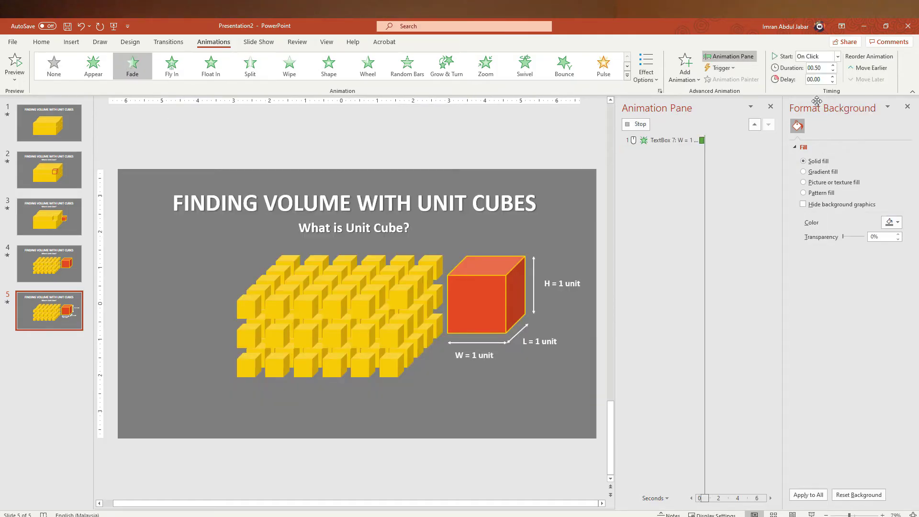
- Give the L arrow a Split (Vertical Out) entrance and its 'L = 1 unit' label a Fade
left_click(502, 333)
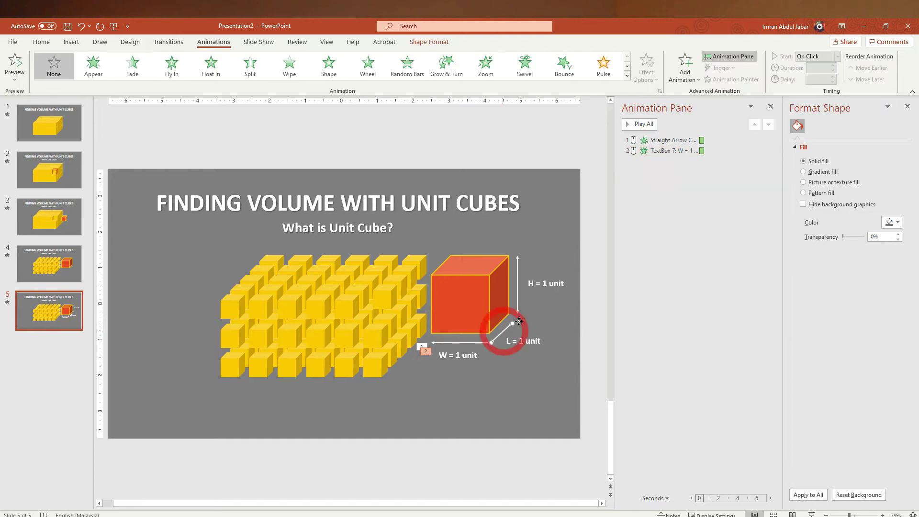
left_click(250, 66)
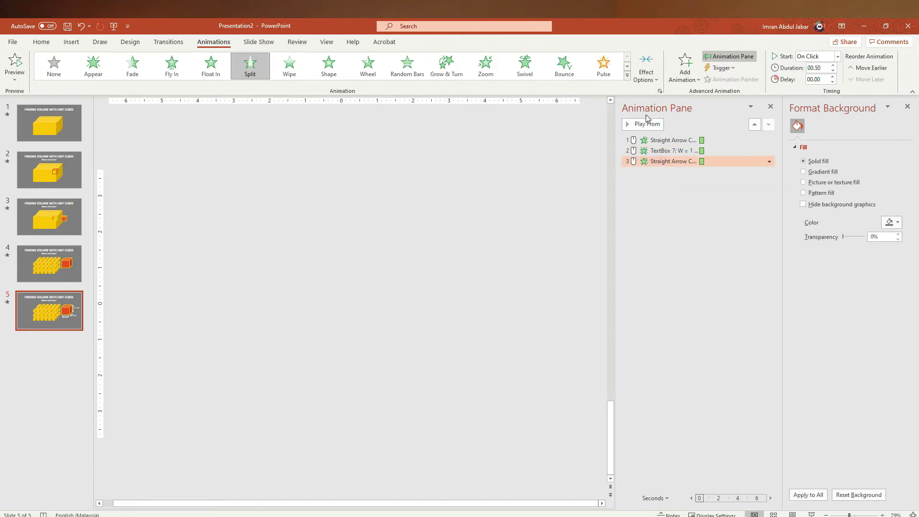
left_click(646, 70)
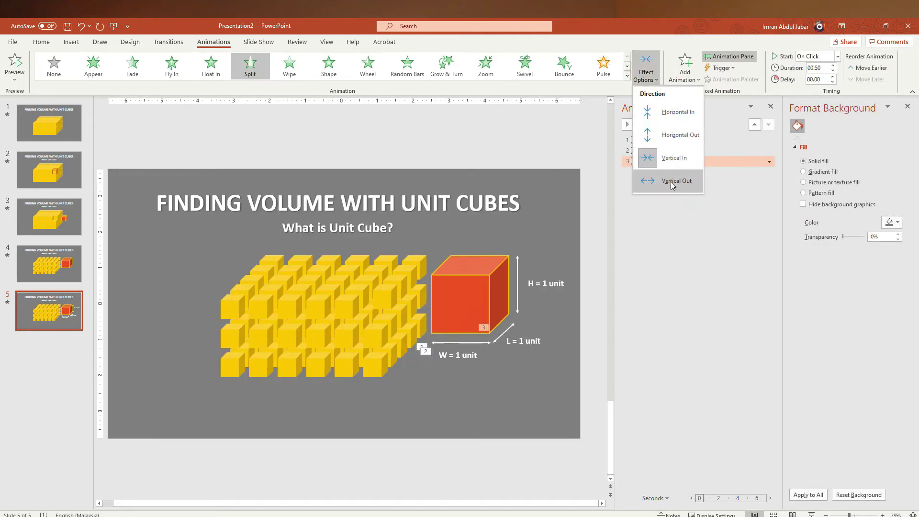
left_click(672, 181)
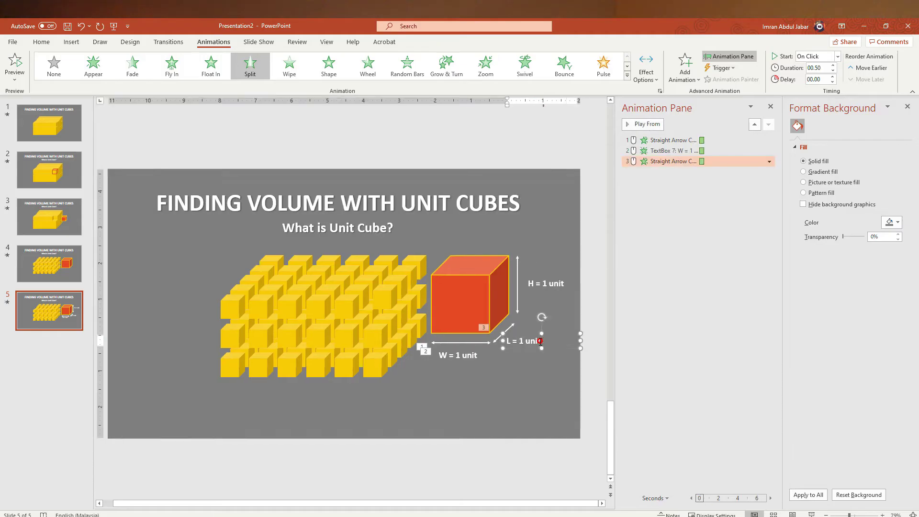
left_click(539, 341)
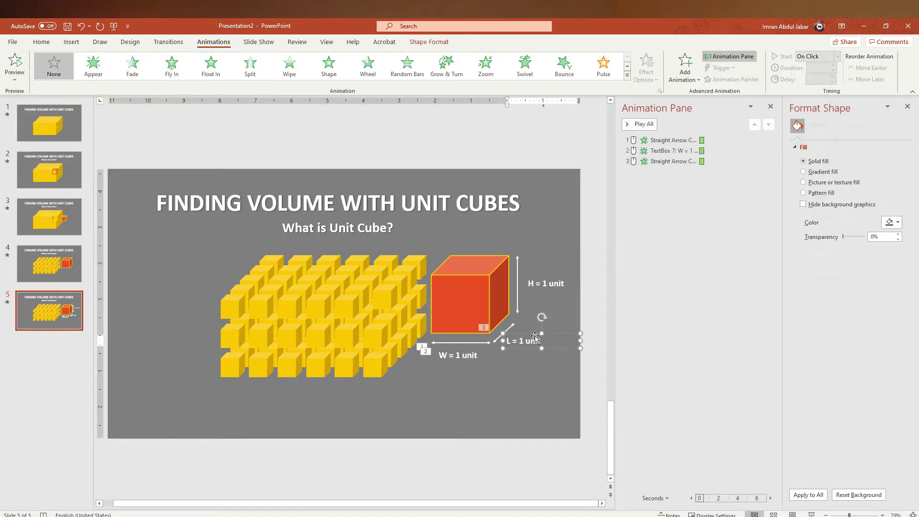
left_click(132, 64)
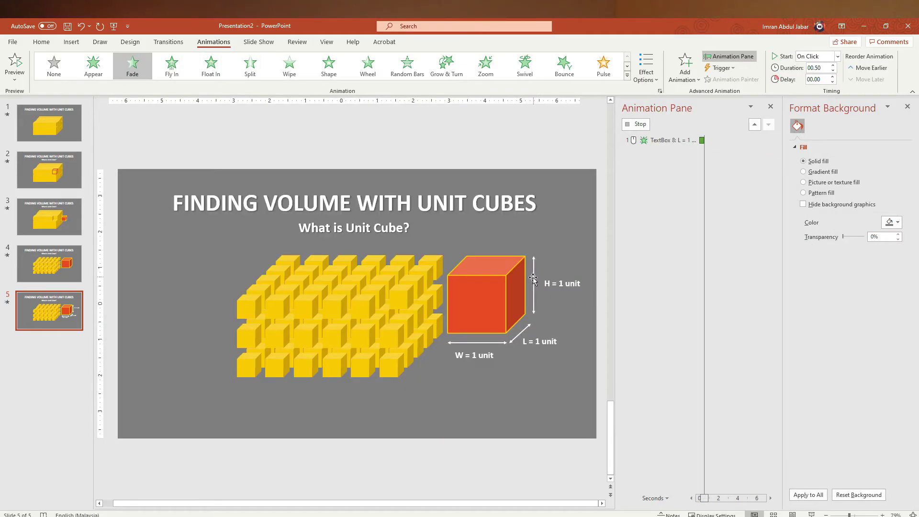
- Give the height arrow Split (Horizontal Out), its 'H = 1 unit' label Fade, then select all six animations
left_click(518, 282)
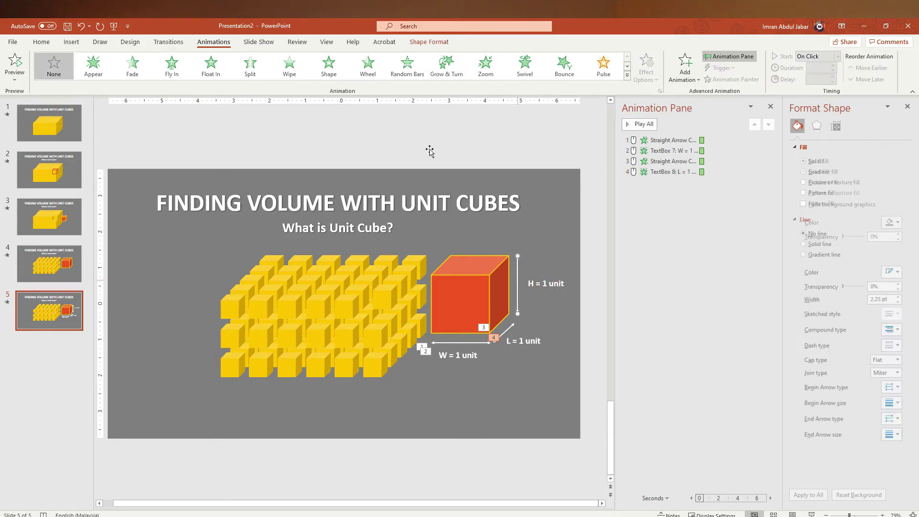
left_click(250, 64)
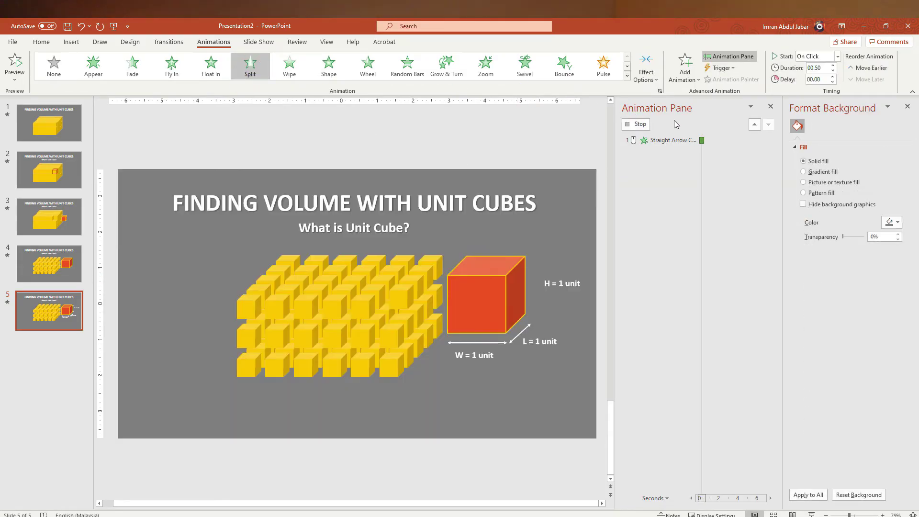
left_click(646, 70)
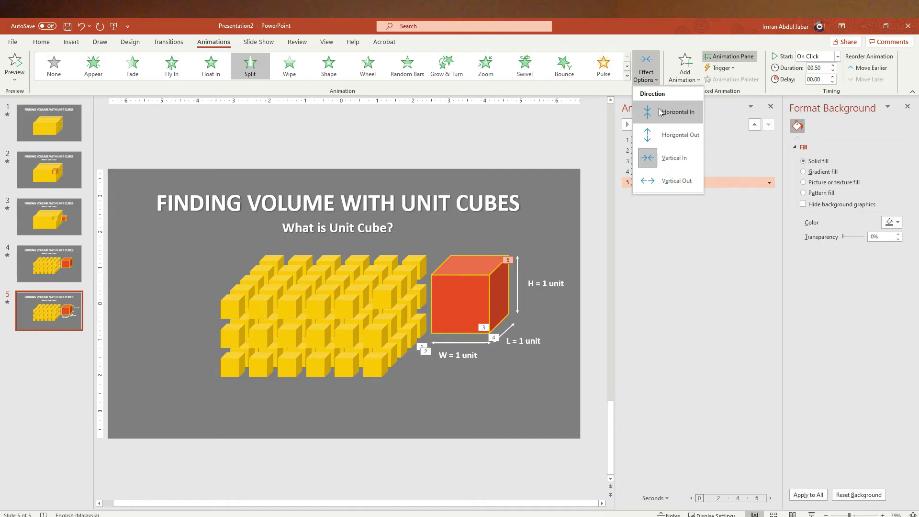
left_click(673, 135)
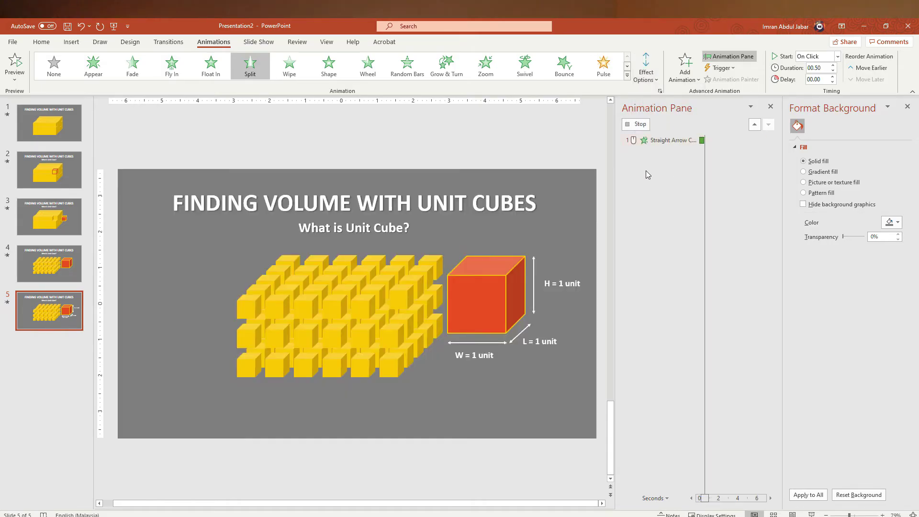
left_click(550, 278)
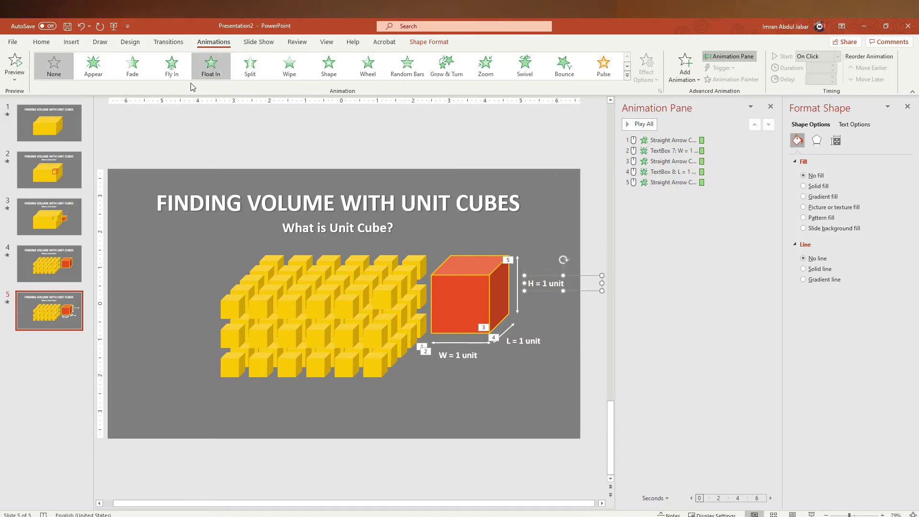
left_click(133, 65)
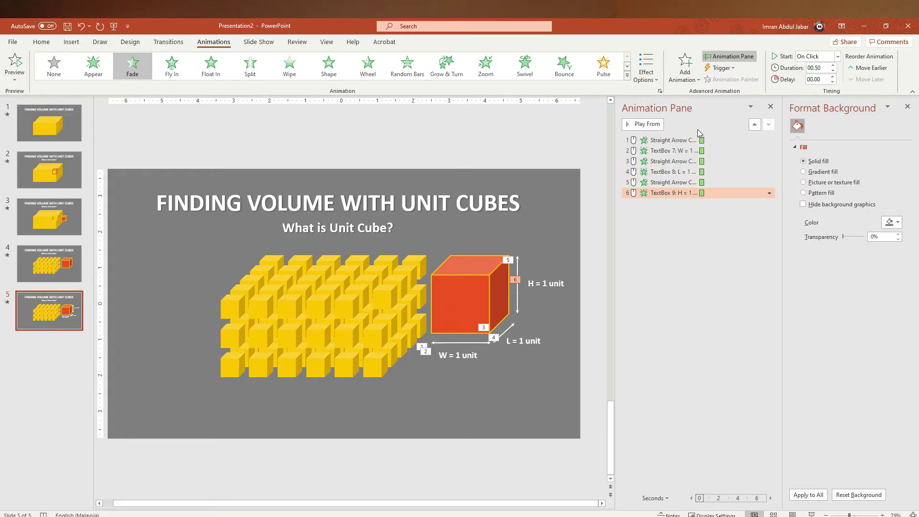
left_click(717, 140)
left_click(728, 193, "shift")
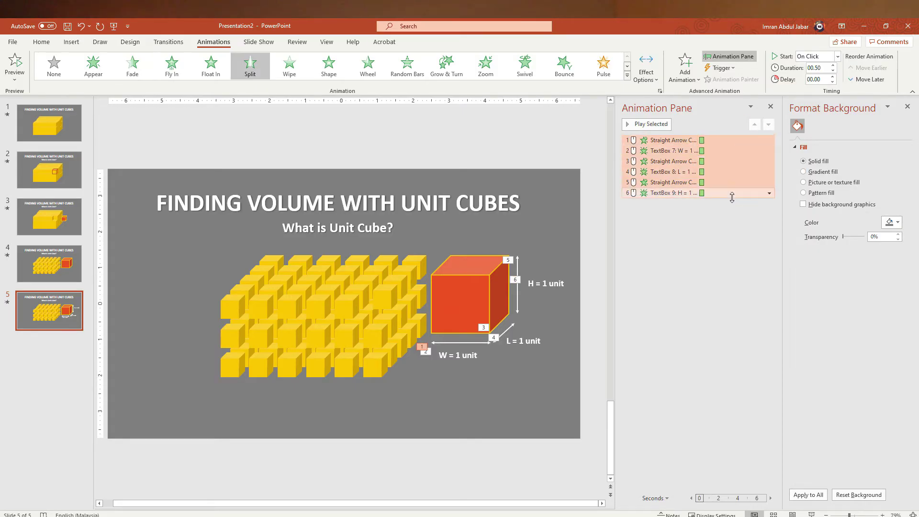
- Set all six animations to start After Previous and preview them from the first one
left_click(836, 57)
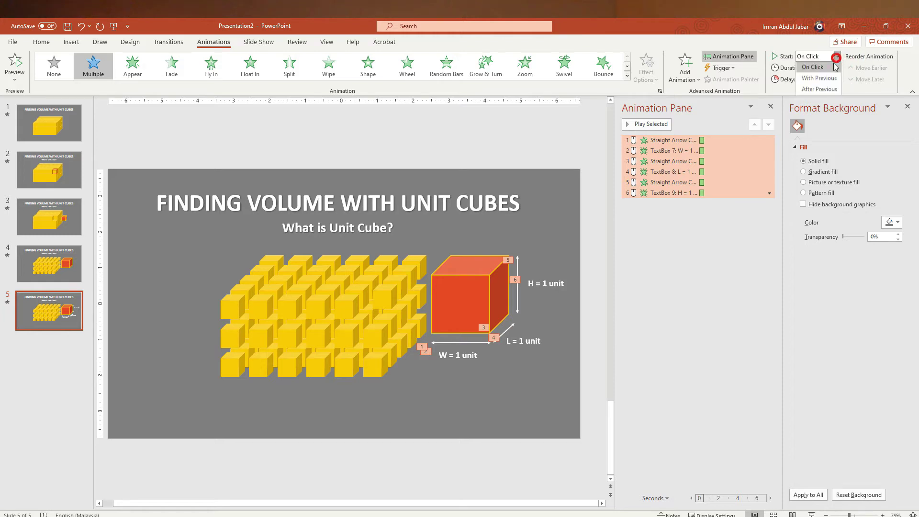
left_click(828, 89)
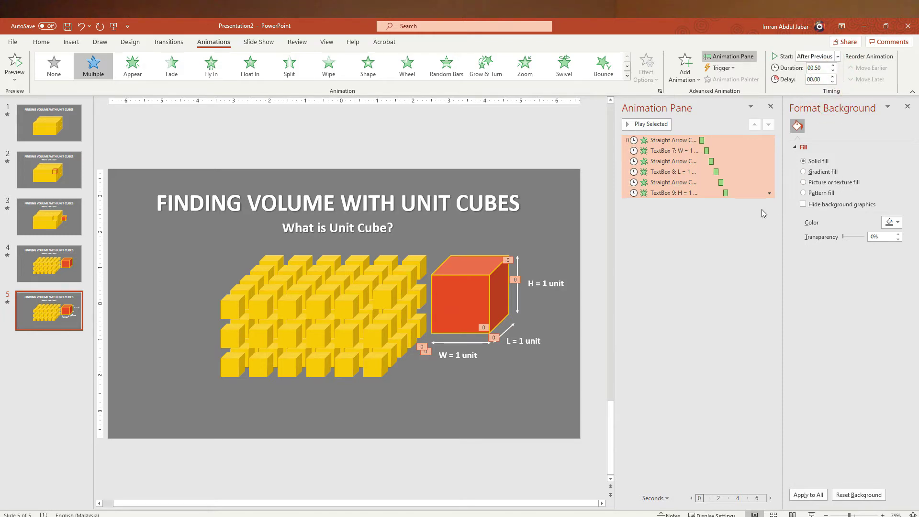
left_click(680, 140)
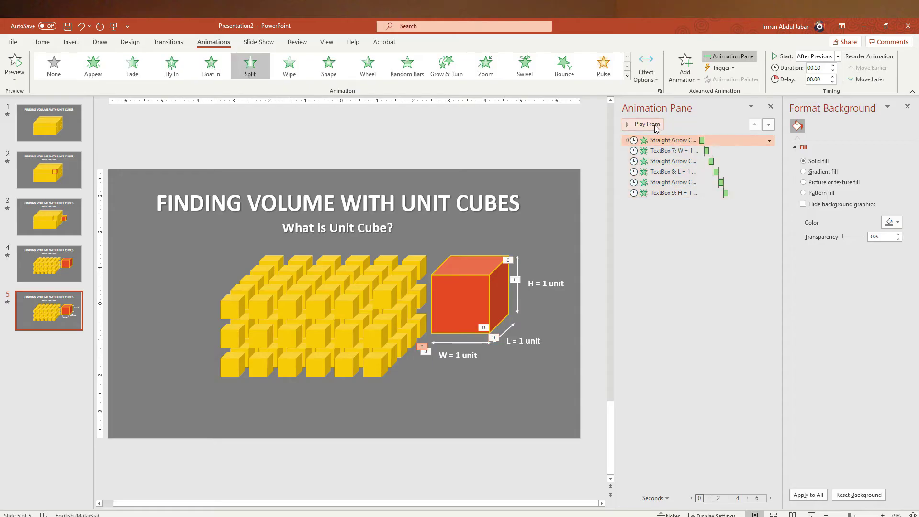
left_click(647, 124)
- Make slide 5 advance automatically after 00:03.00 instead of on mouse click, then return to slide 1
left_click(169, 42)
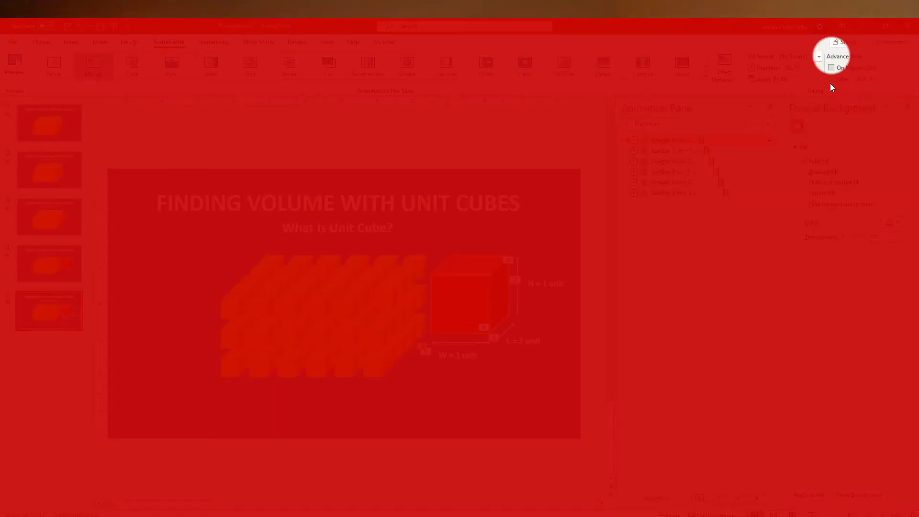
left_click(856, 68)
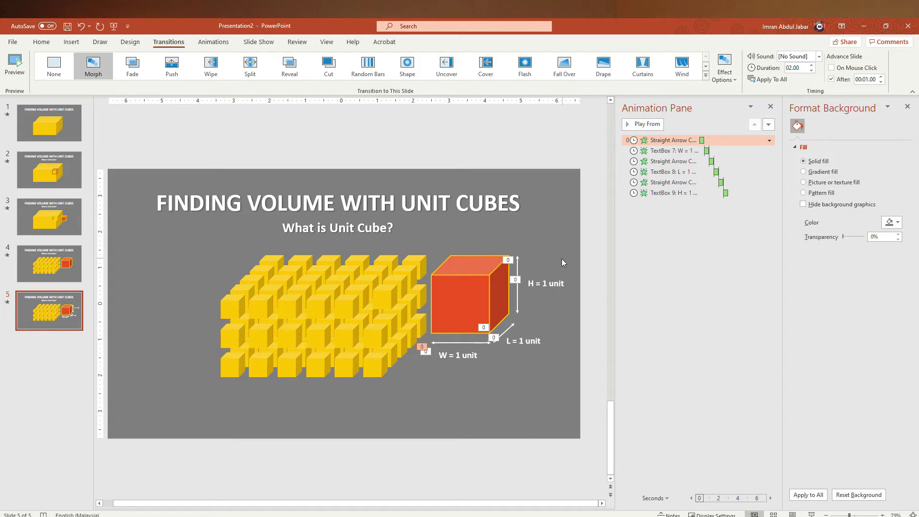
mouse_move(866, 79)
left_click(881, 77)
left_click(50, 137)
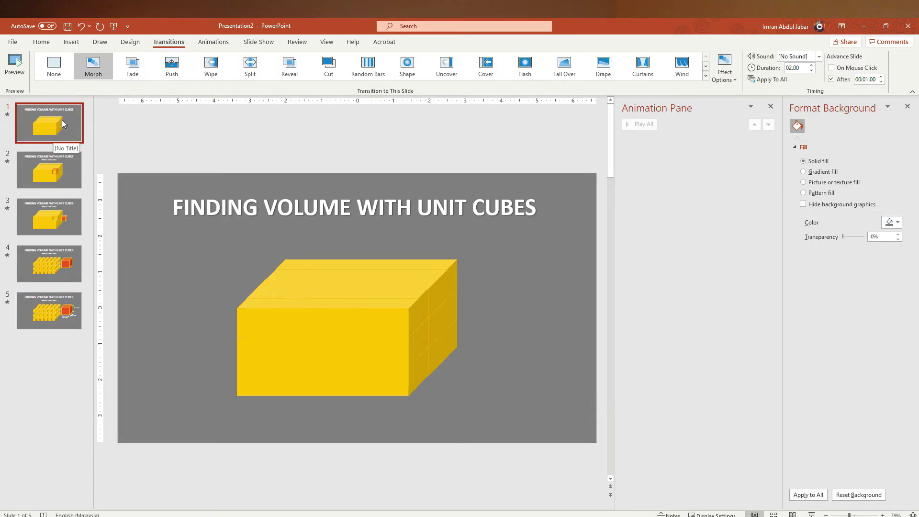
- Review slides 2–4 and reduce slide 4's auto-advance delay to zero
left_click(68, 174)
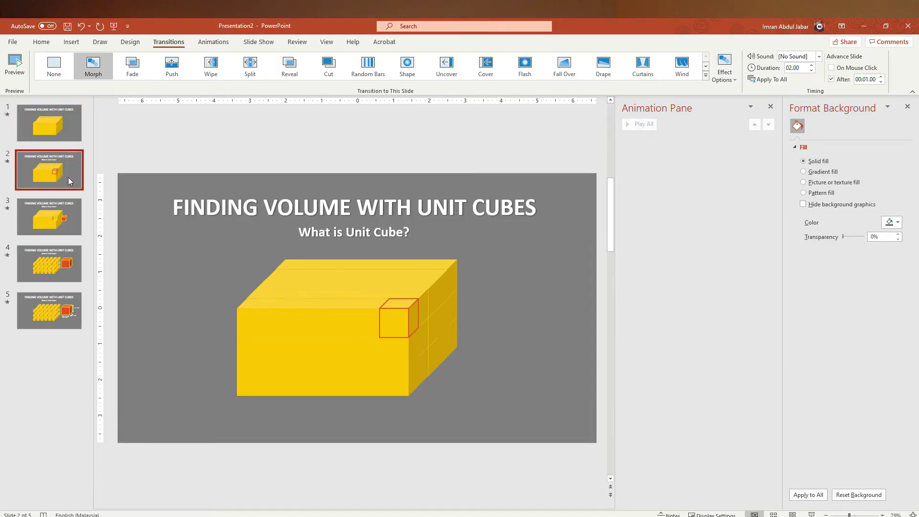
left_click(67, 224)
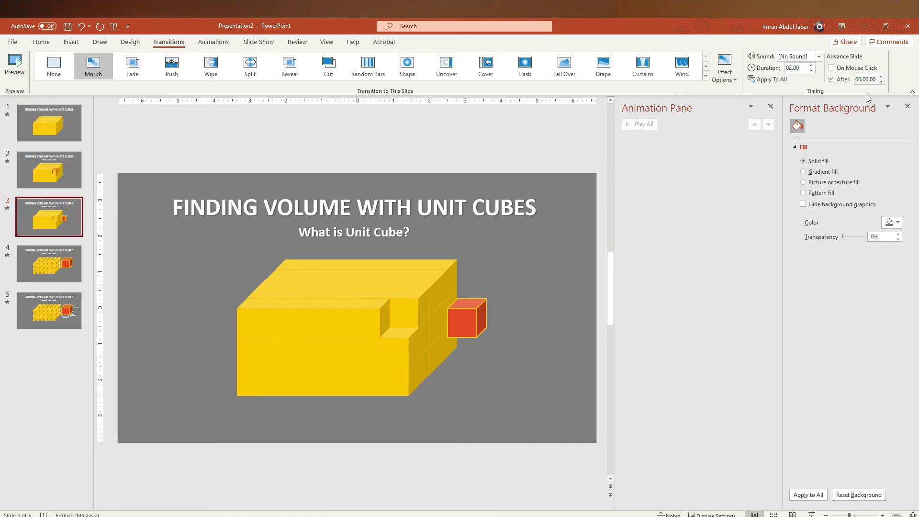
left_click(72, 277)
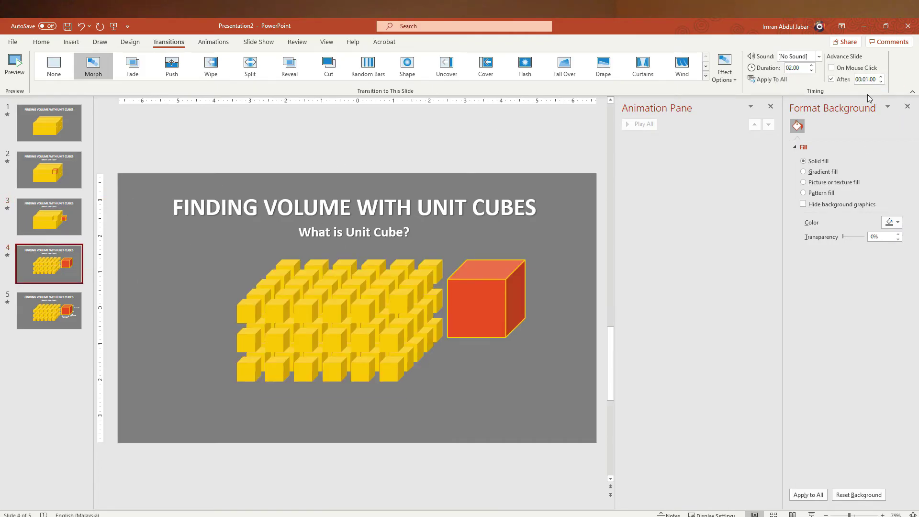
left_click(881, 82)
- Preview the slideshow from slide 1, then set slide 5's auto-advance delay to 00:05.00
left_click(61, 132)
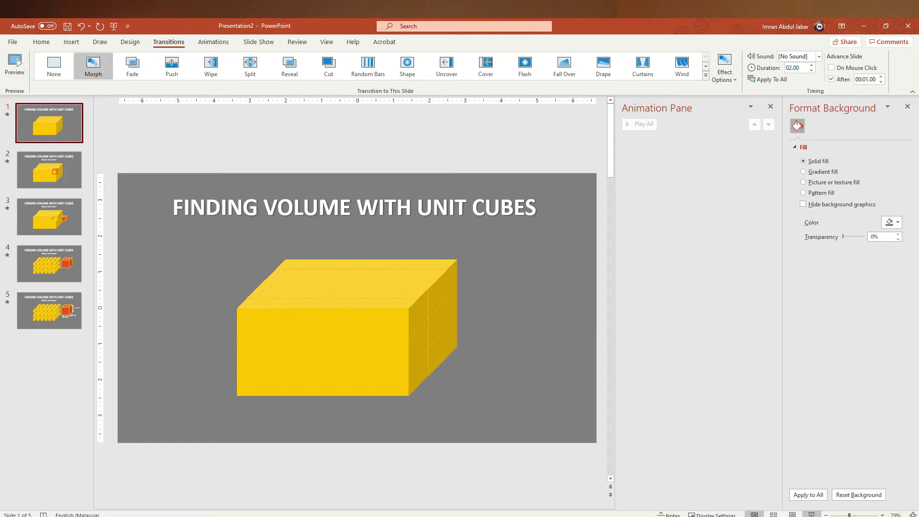
left_click(811, 514)
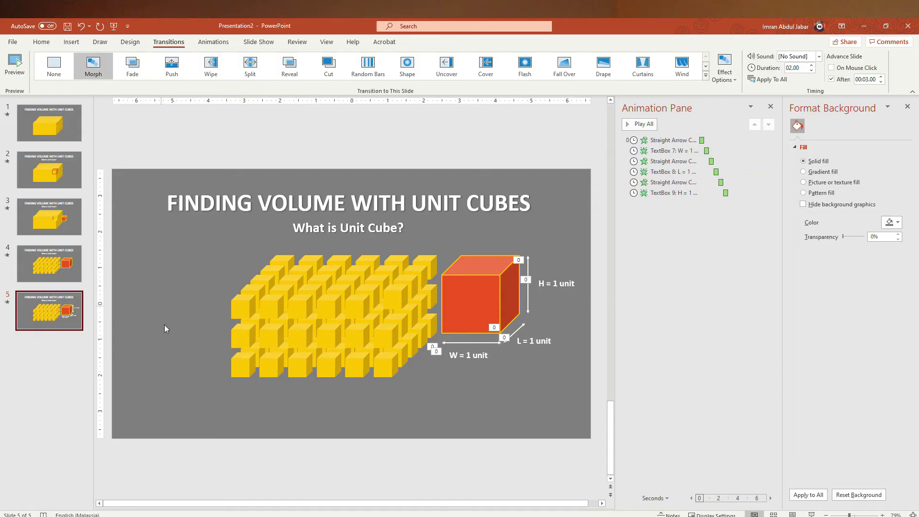
left_click(881, 77)
left_click(880, 76)
- Open slide 3 for editing after a brief look back at slide 5
left_click(70, 228)
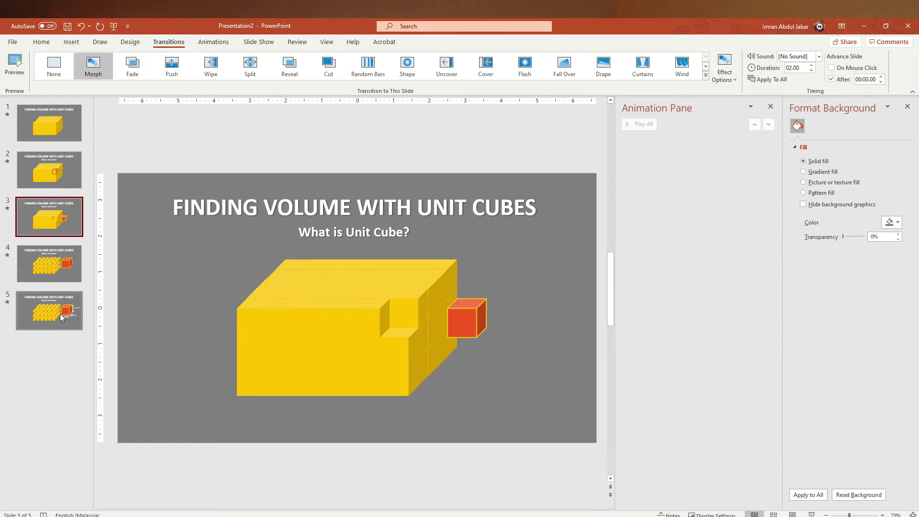
left_click(59, 314)
left_click(59, 228)
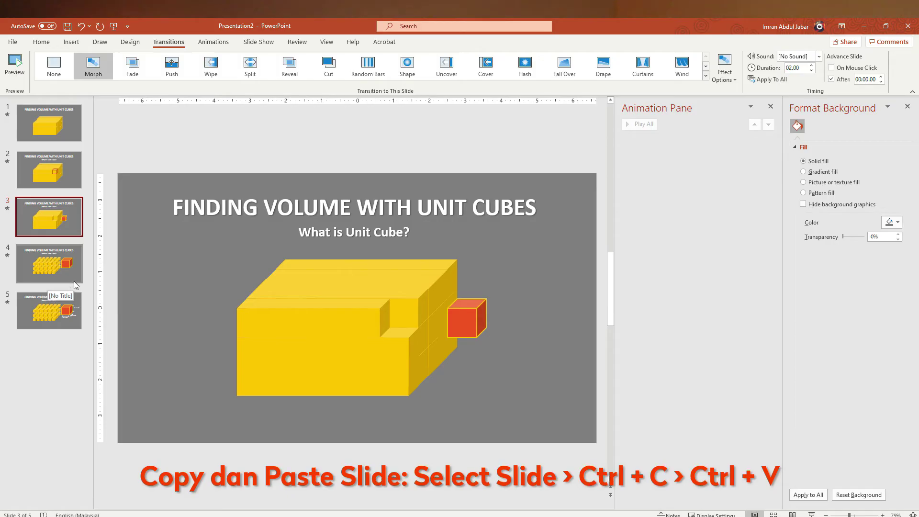
- Paste a copy of slide 3 after slide 5 and apply the grey background to every slide
left_click(70, 322)
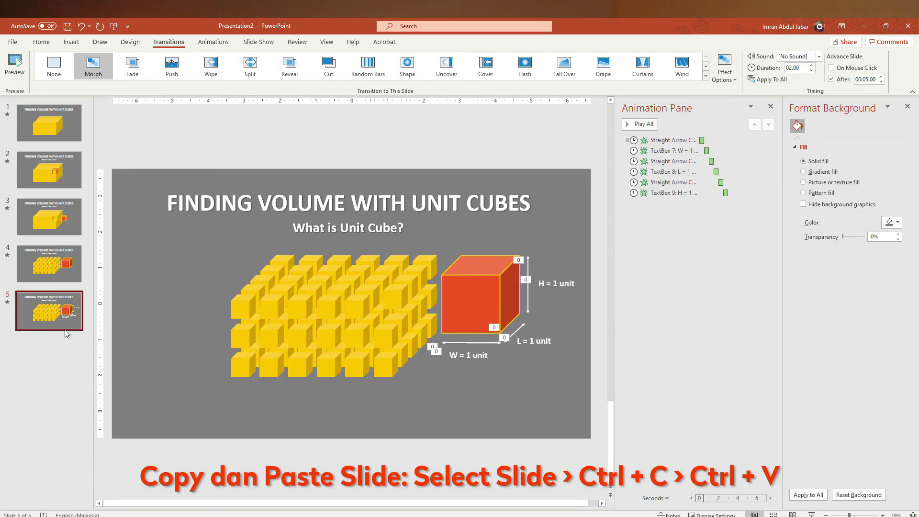
key("ctrl+v")
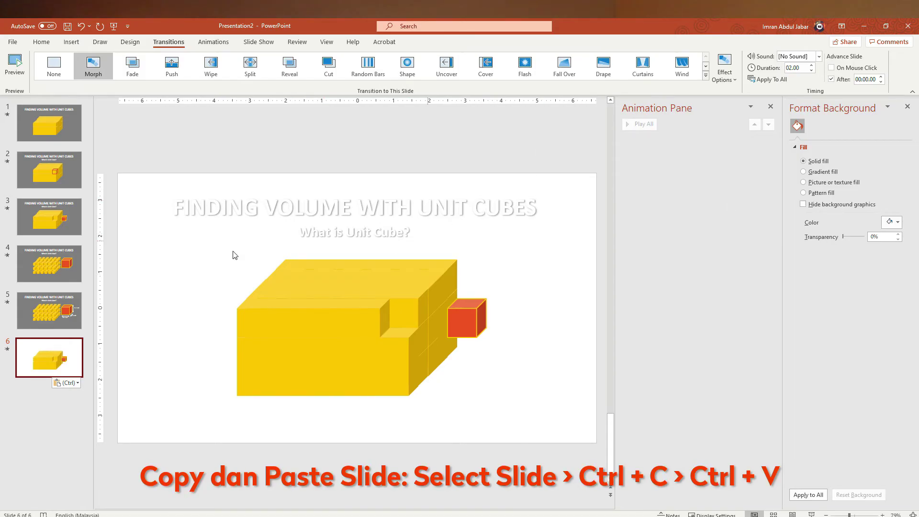
left_click(59, 300)
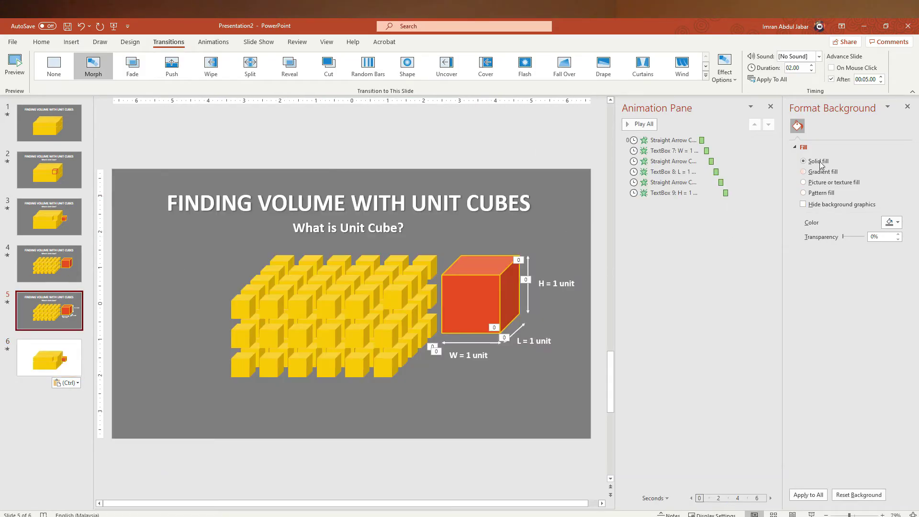
left_click(817, 498)
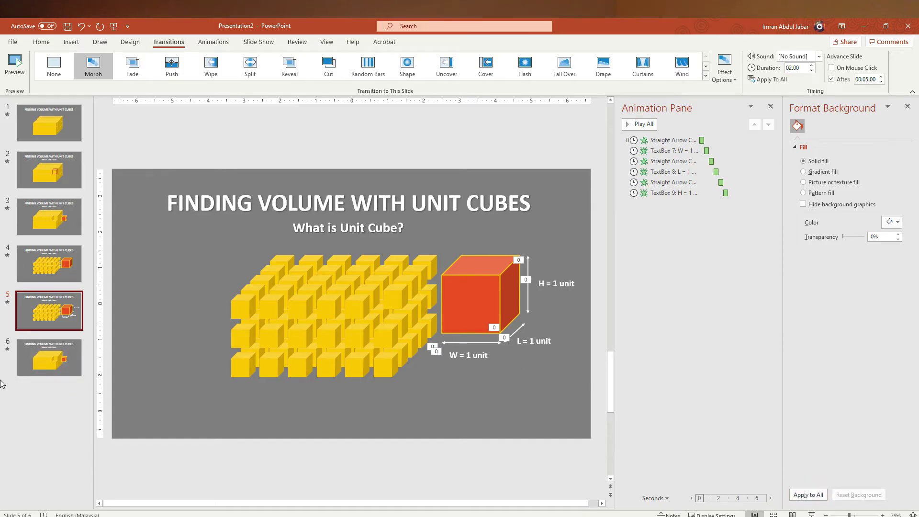
- Flip between slides 5 and 6 to compare them
left_click(44, 363)
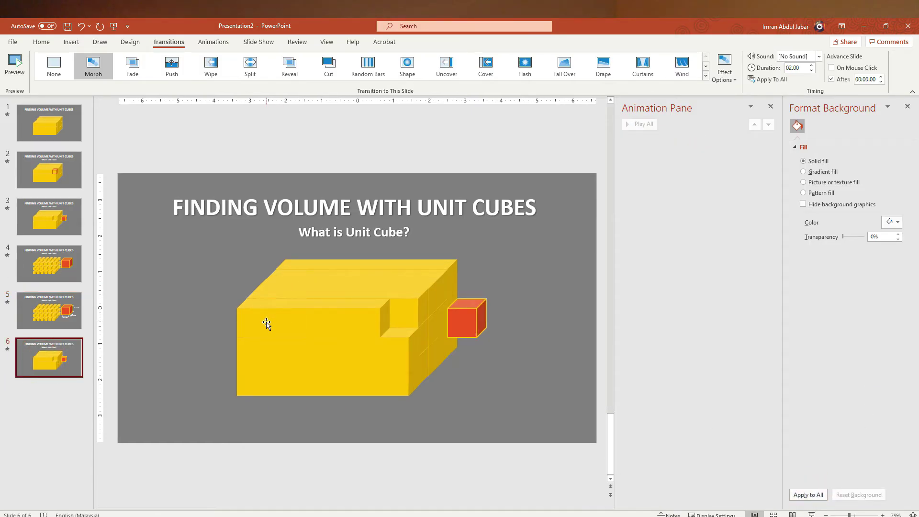
left_click(57, 319)
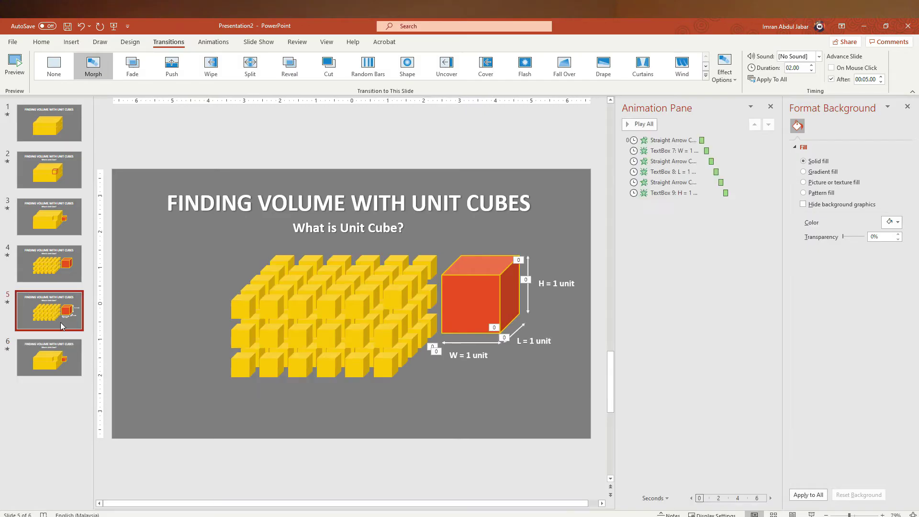
left_click(66, 367)
left_click(61, 322)
left_click(62, 364)
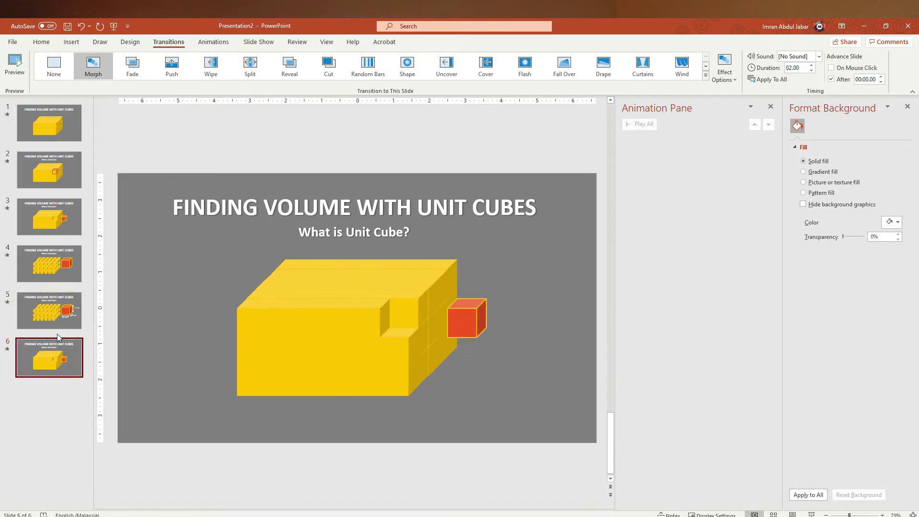
left_click(61, 322)
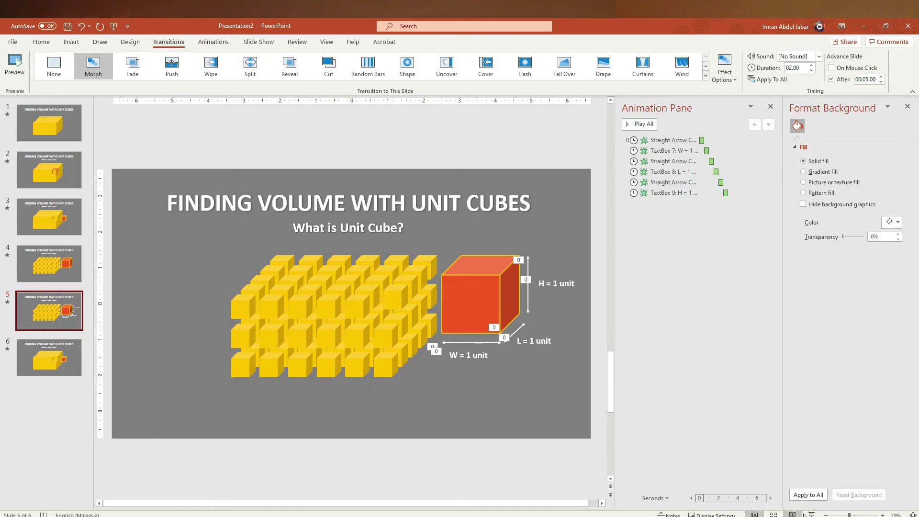
- Play the slide show from slide 5, then select slide 2 and slide 6
left_click(811, 514)
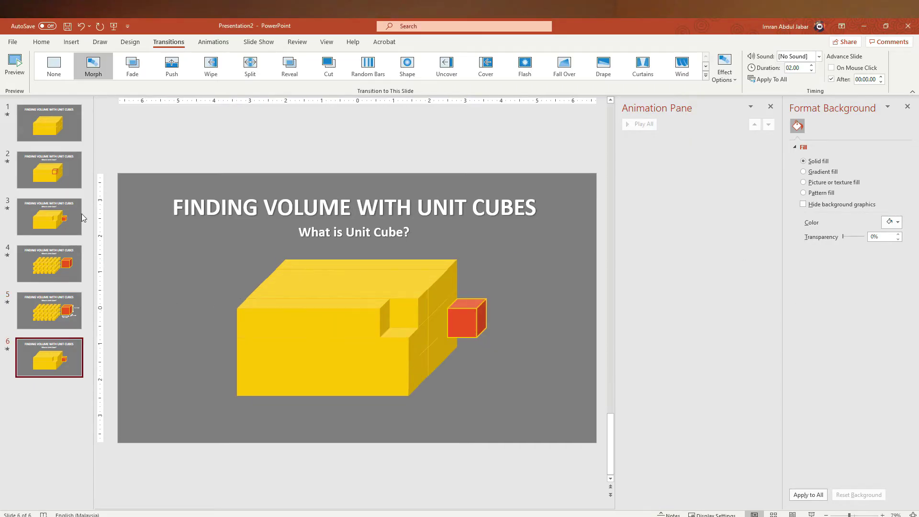
left_click(56, 182)
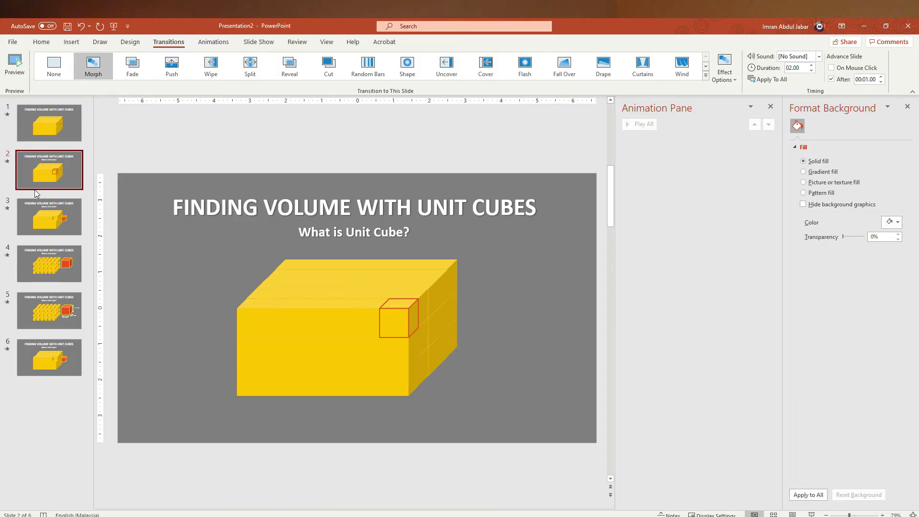
left_click(48, 366)
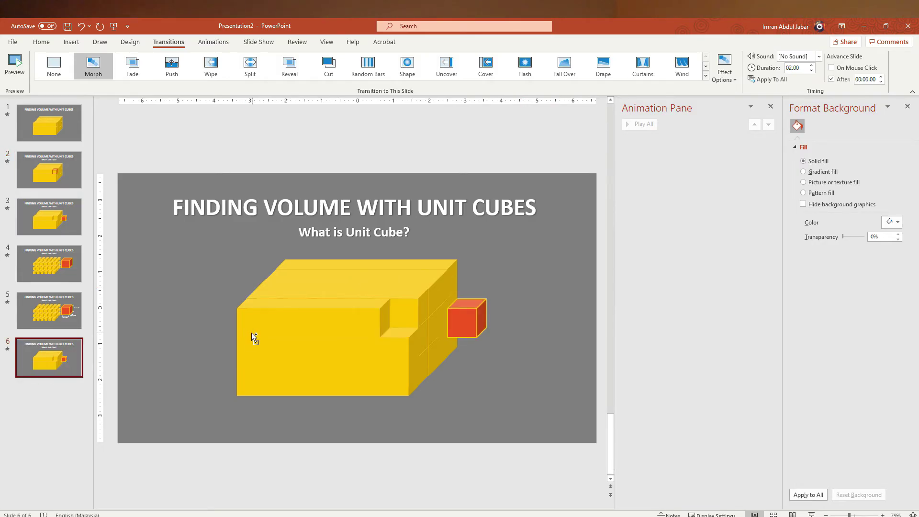
- Add a copy of slide 2 as slide 7 and a copy of slide 1 as slide 8, then review slides 6 and 5
key("ctrl+v")
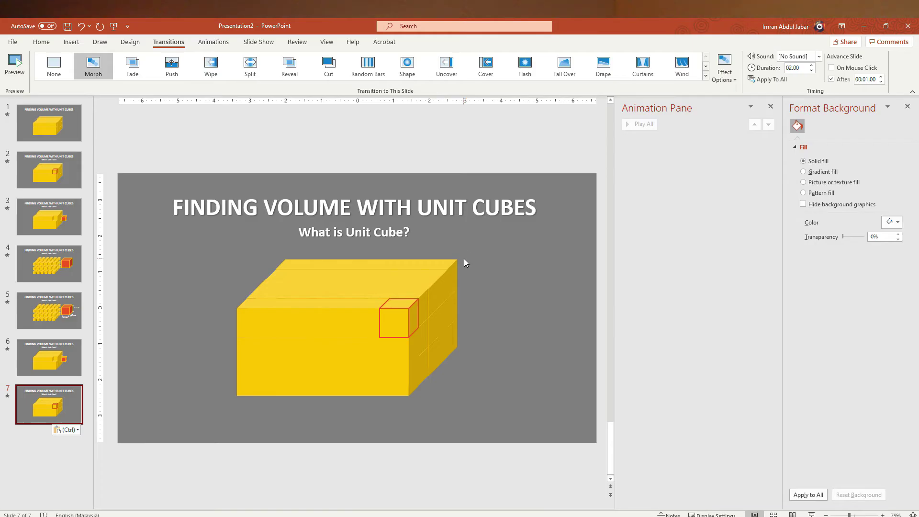
left_click(61, 134)
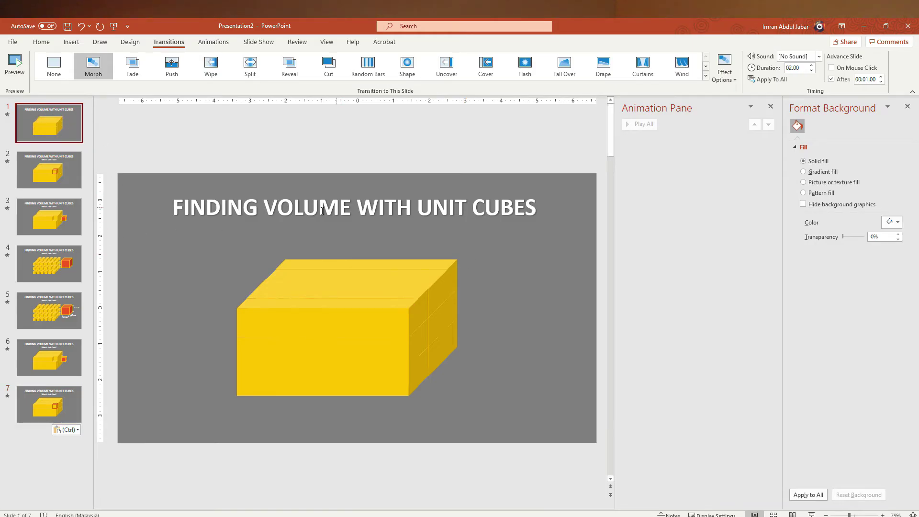
left_click(58, 413)
key("ctrl+v")
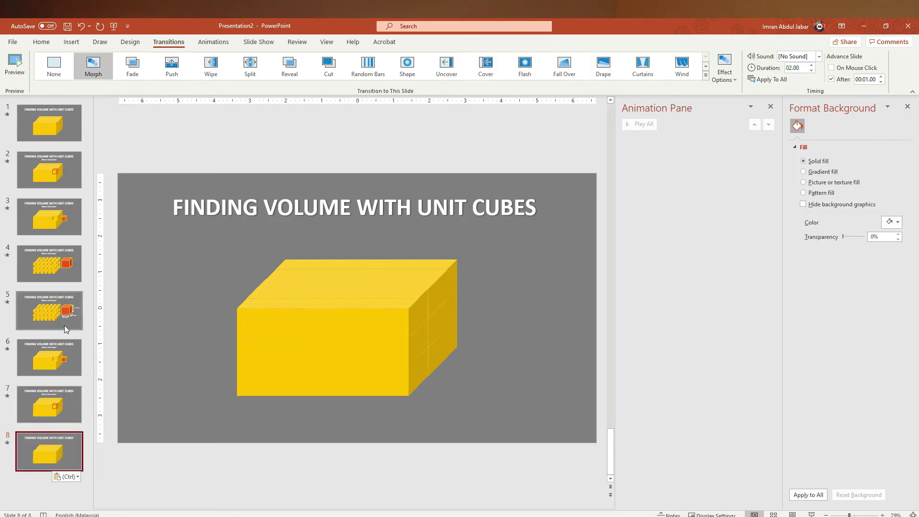
left_click(61, 347)
left_click(72, 312)
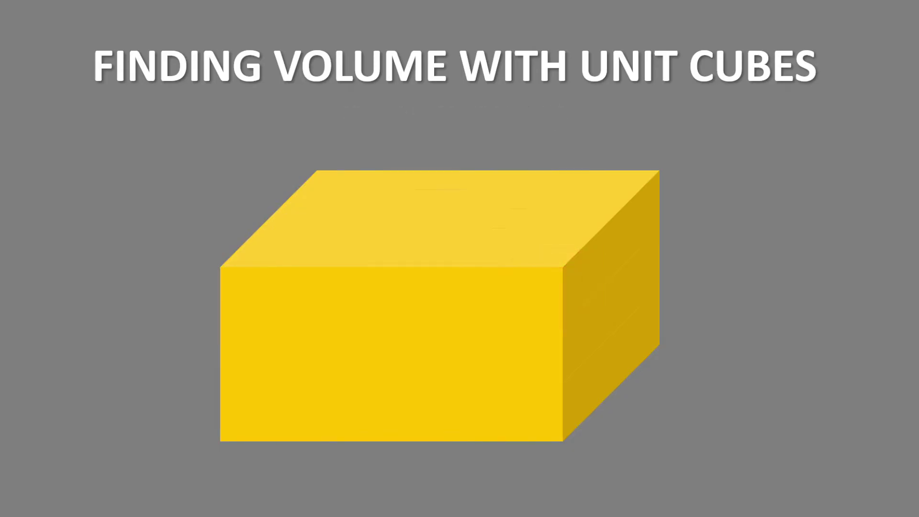
- End the slide show, select slide 2's 'What is Unit Cube?' subtitle box, and duplicate slide 8 as slide 9
key("Escape")
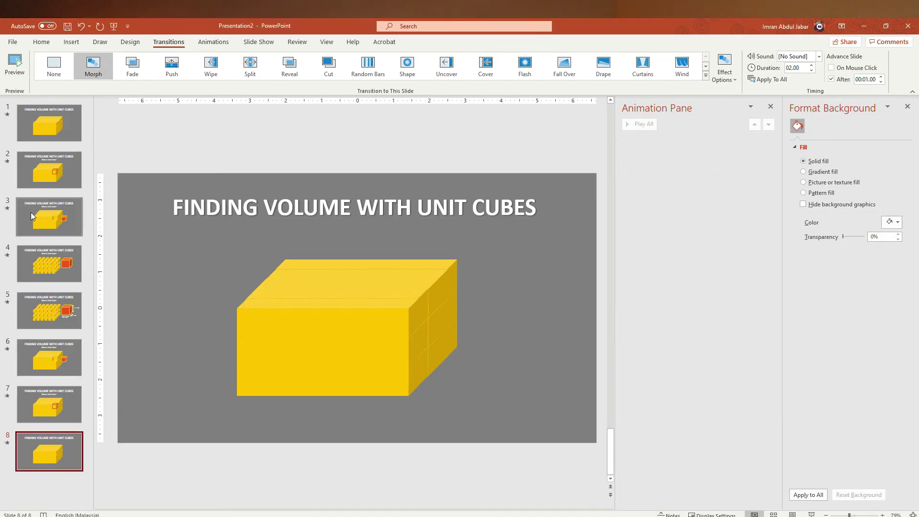
left_click(53, 176)
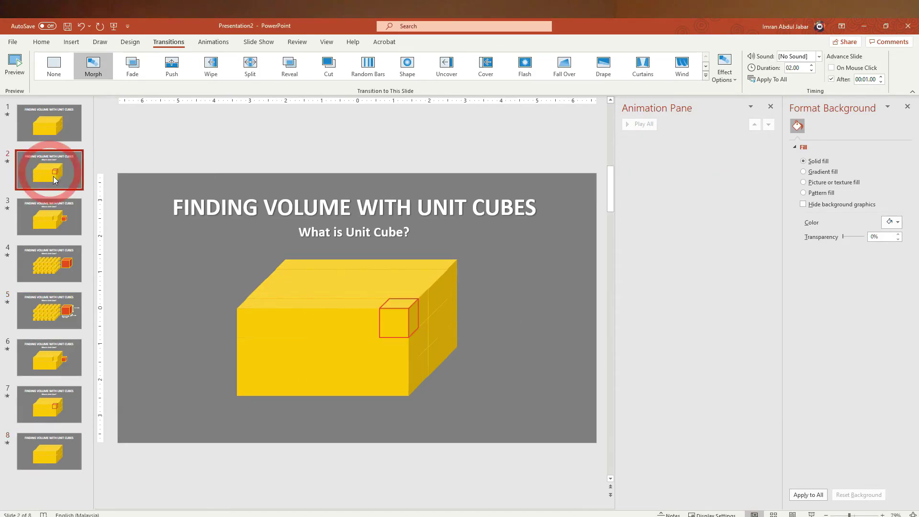
left_click(311, 233)
left_click(340, 222)
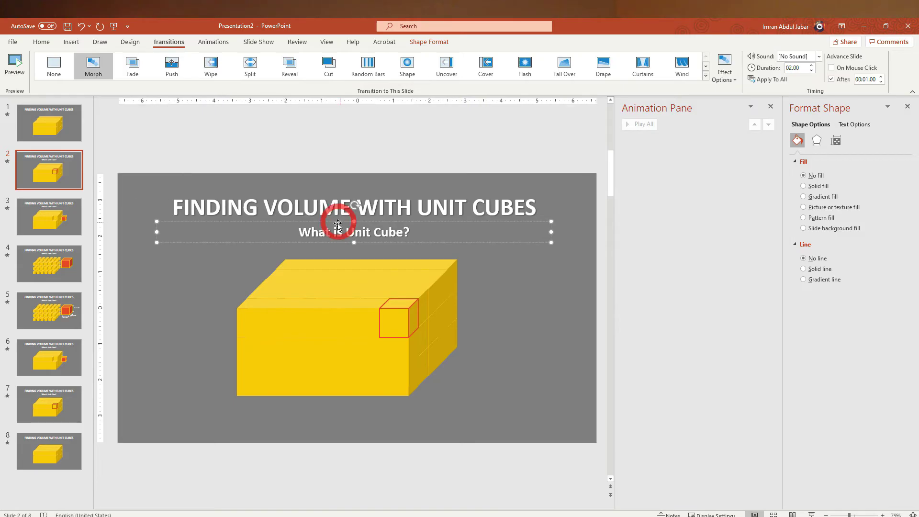
left_click(64, 453)
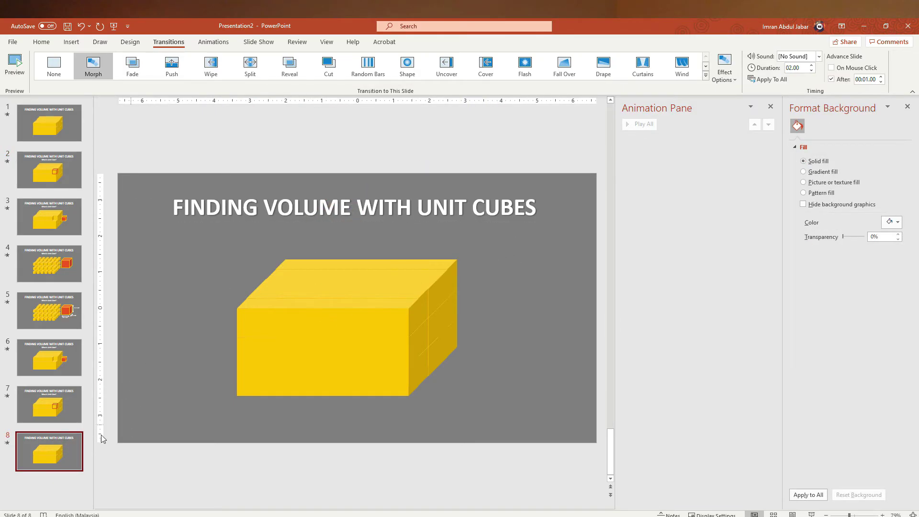
key("ctrl+v")
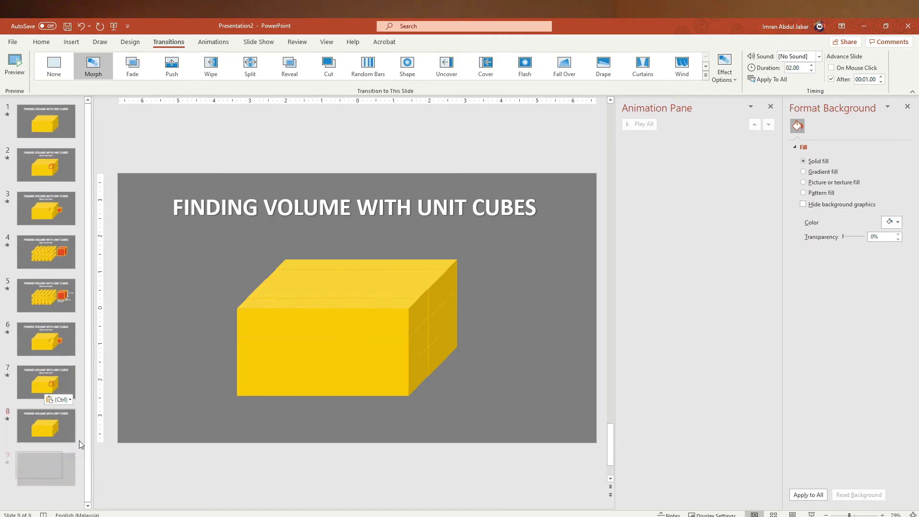
- Copy the 'What is Unit Cube?' subtitle box from slide 2 onto slide 9
left_click(48, 166)
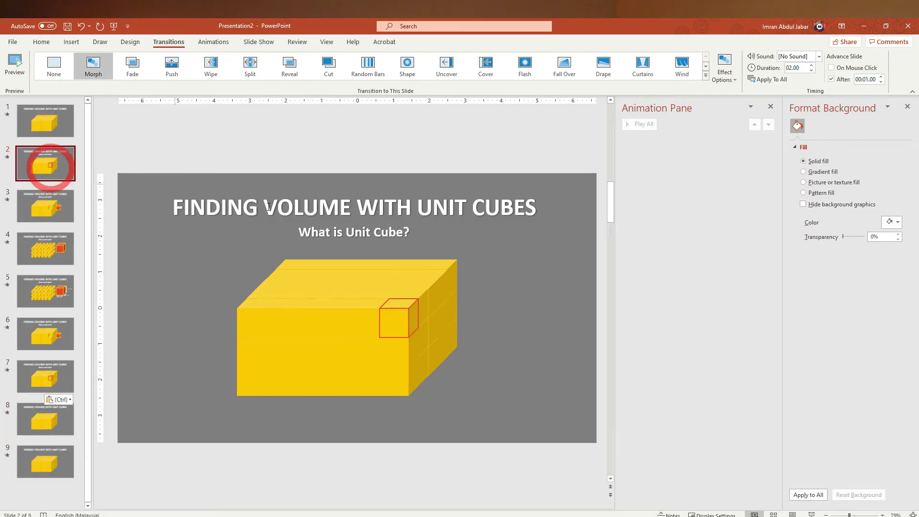
left_click(338, 232)
left_click(350, 222)
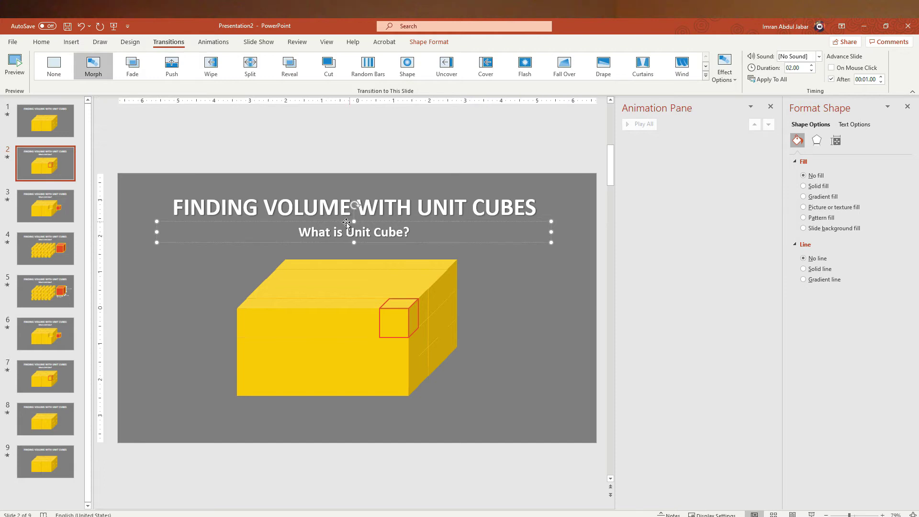
left_click(48, 460)
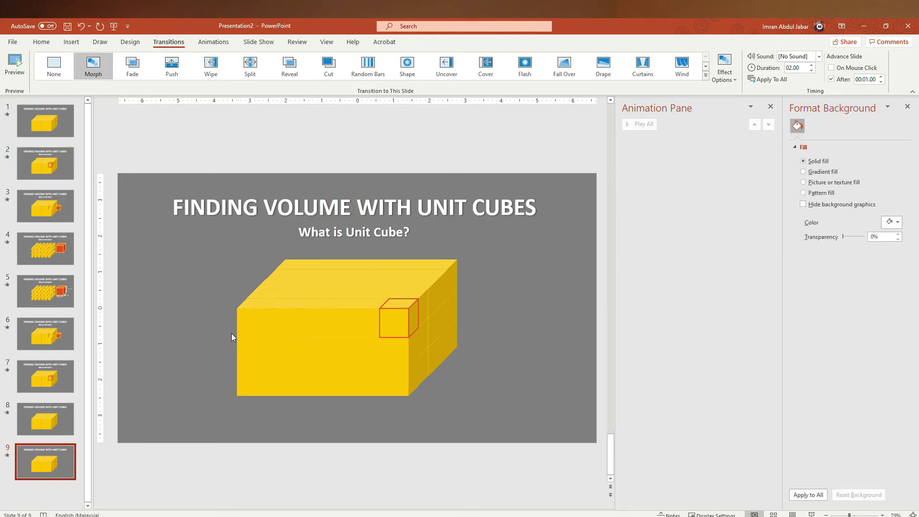
key("ctrl+v")
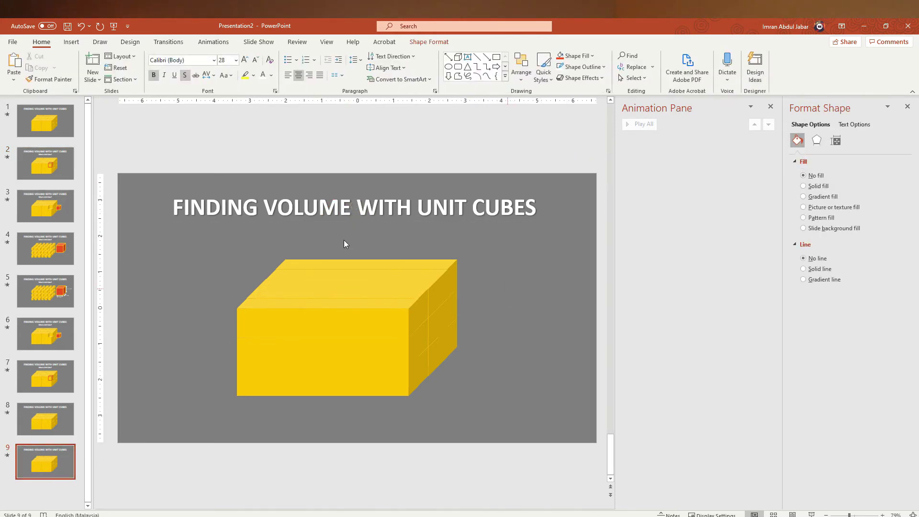
- Replace the pasted subtitle text with 'V = Bh or, V = wlh'
left_click(370, 234)
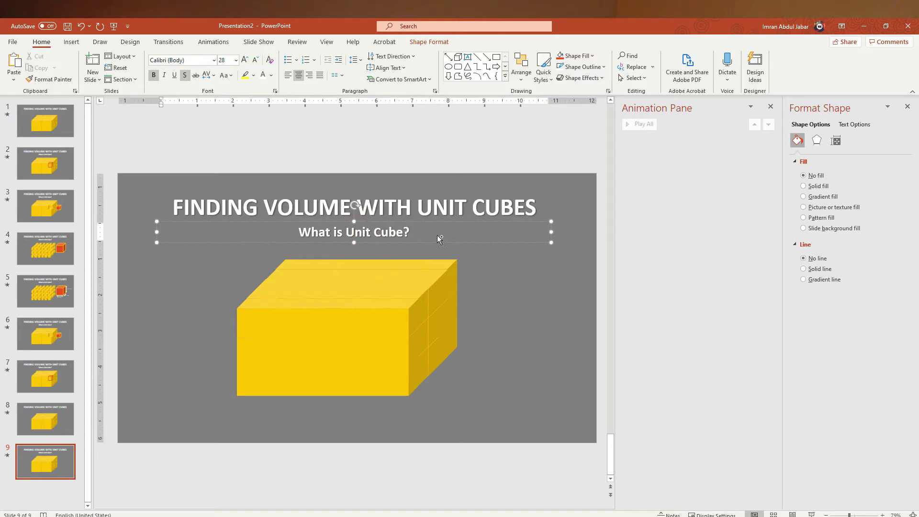
key("ctrl+a")
type("V")
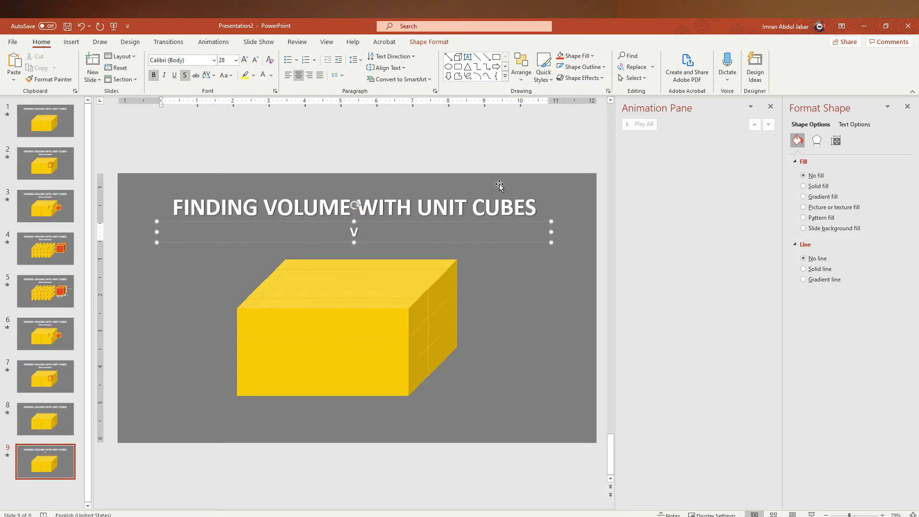
type(" =")
type(" B")
type("h")
type("or")
type(", V")
type(" =")
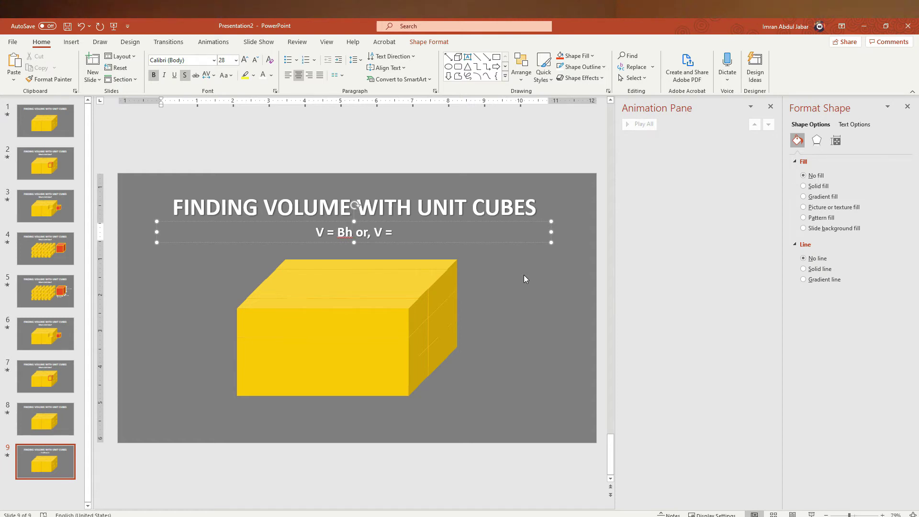
type(" w")
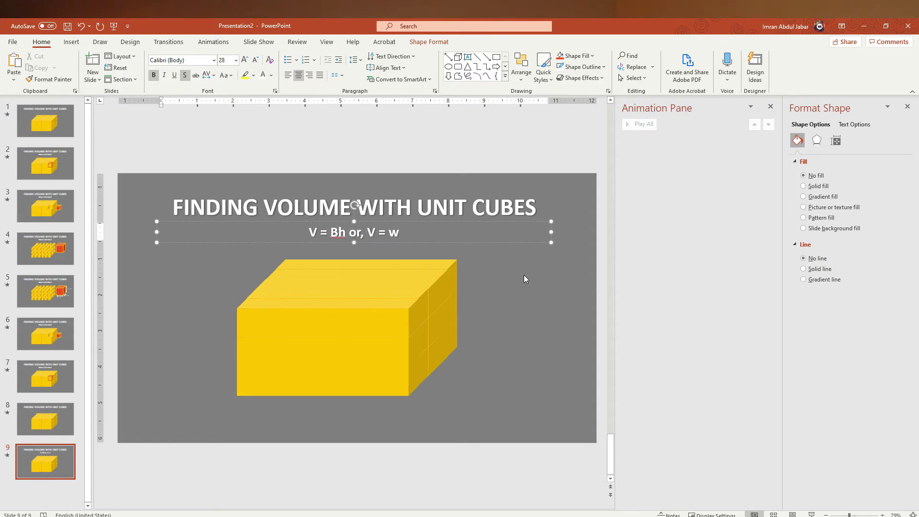
type("lh")
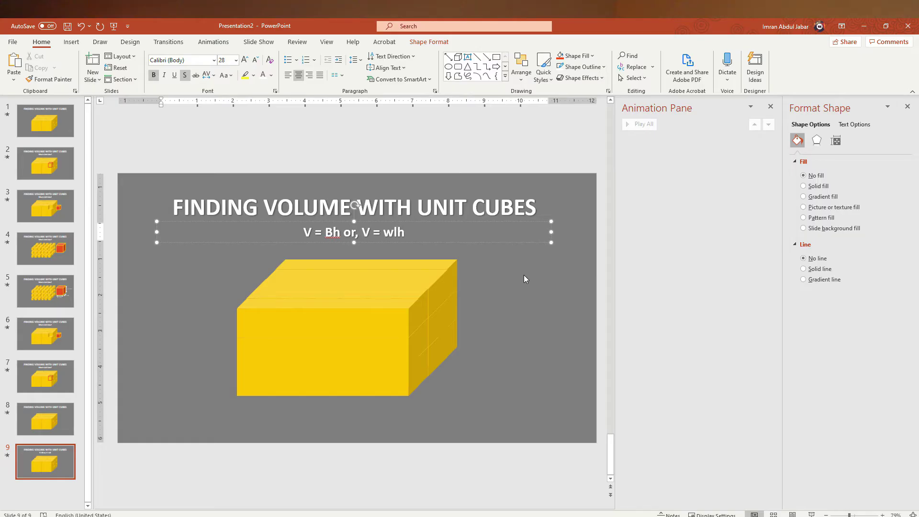
- Give the formula box a solid orange-red fill and solid outline, and narrow it to fit the text
left_click(500, 221)
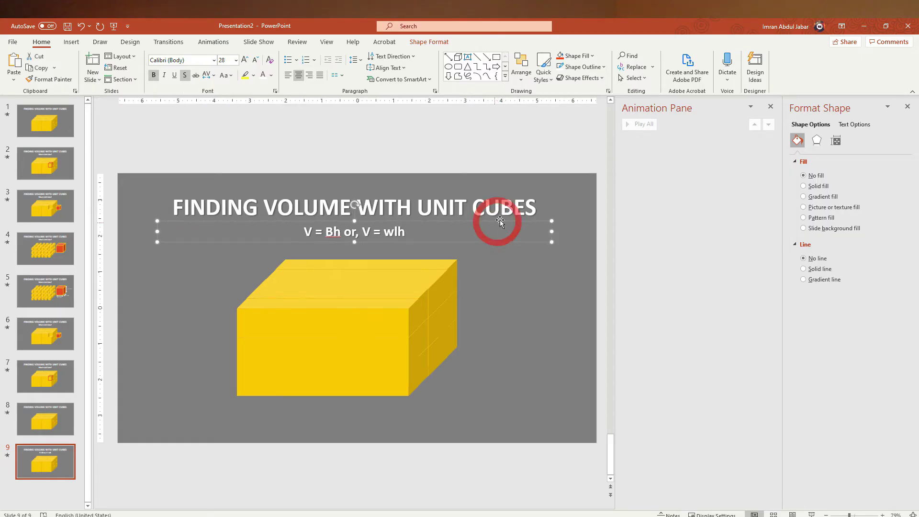
left_click(559, 56)
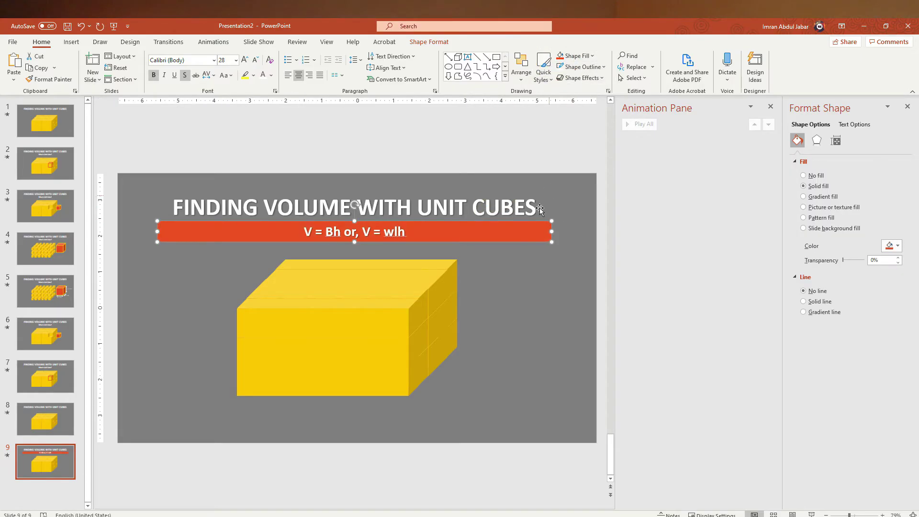
left_click(560, 66)
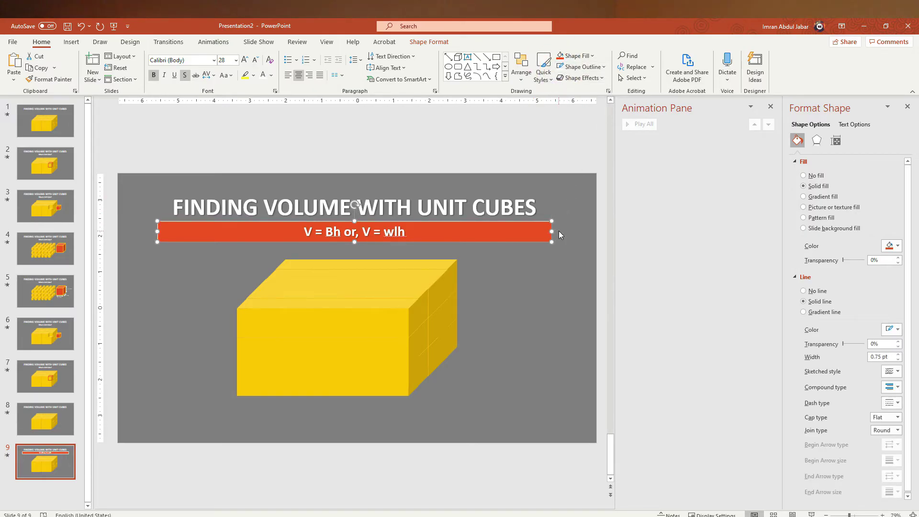
mouse_move(549, 232)
left_mouse_down()
mouse_move(333, 242)
mouse_move(419, 233)
mouse_move(404, 227)
left_mouse_up()
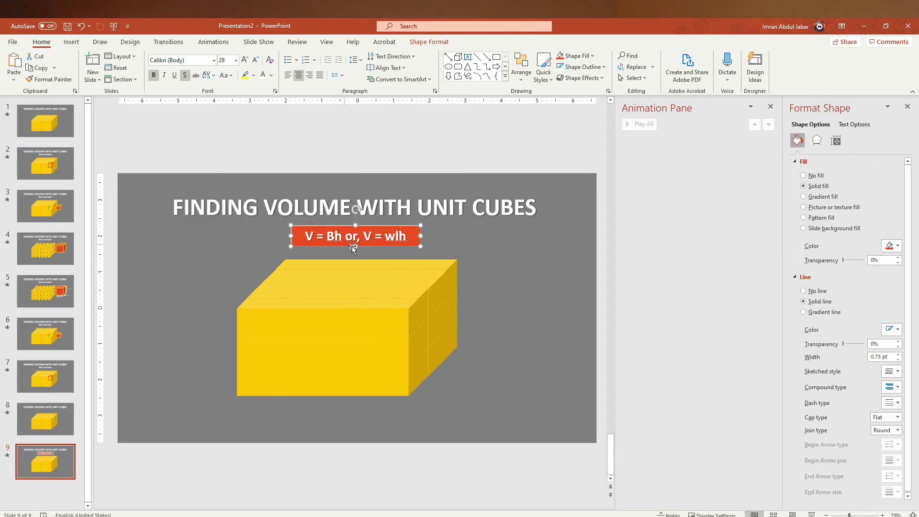
- Add a Fade entrance to the formula box, starting With Previous
left_click(214, 43)
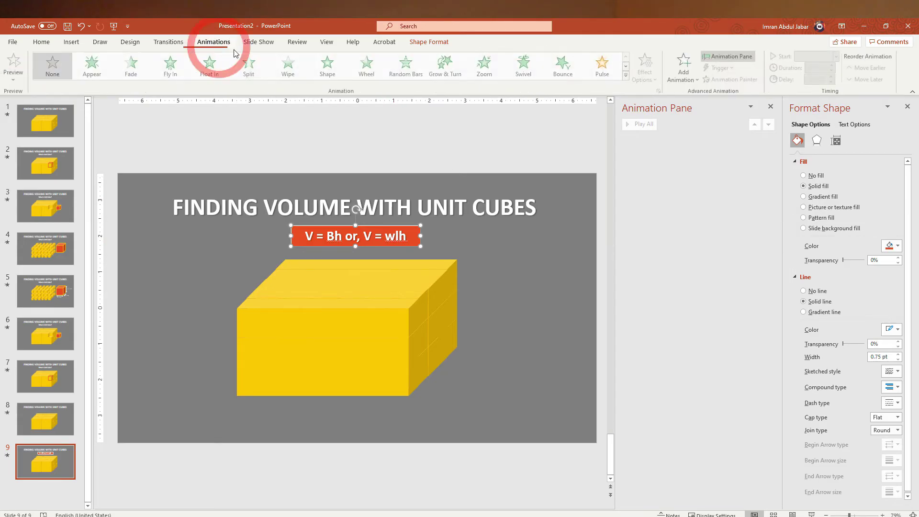
left_click(130, 64)
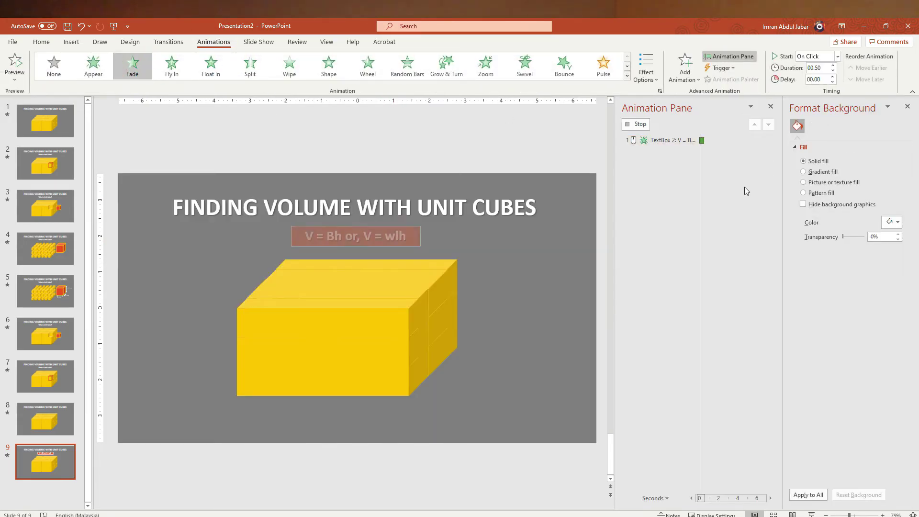
left_click(836, 56)
left_click(826, 74)
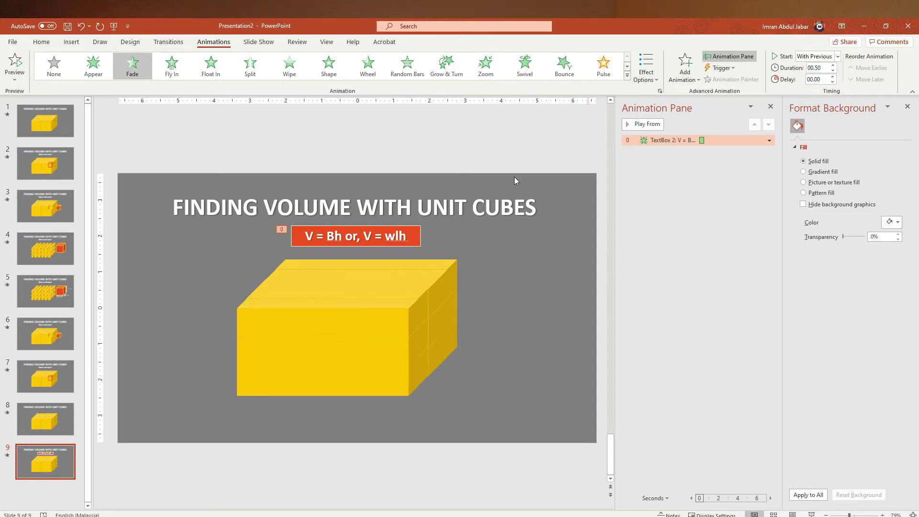
- Preview the slide show from slide 8 and return to editing
left_click(41, 421)
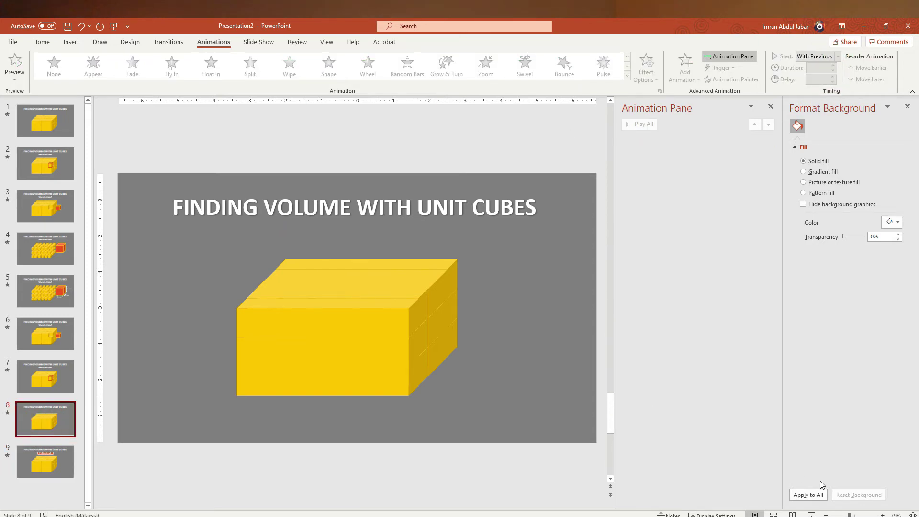
left_click(811, 514)
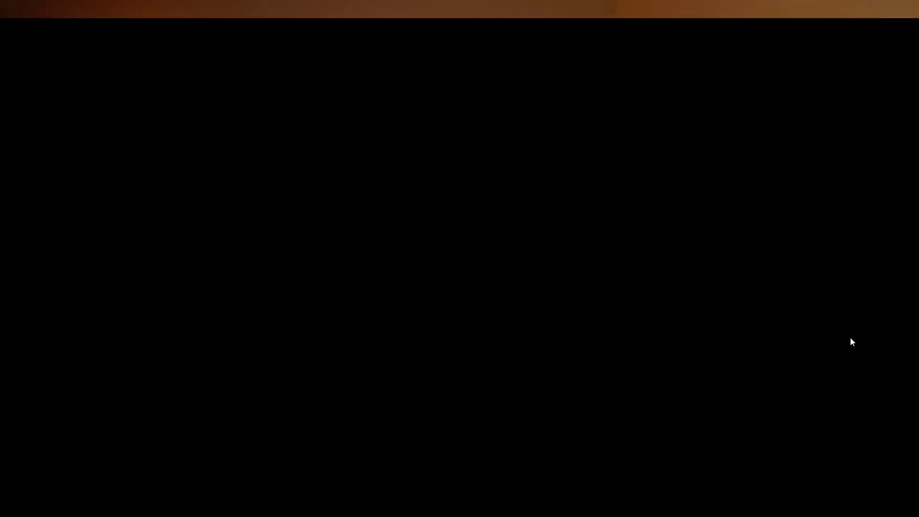
left_click(851, 337)
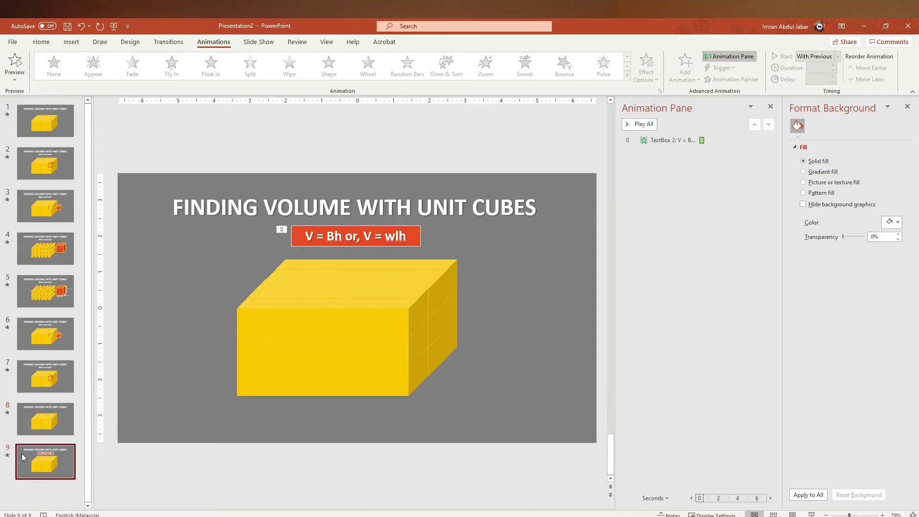
- Set slide 9 to auto-advance after 00:03.00
left_click(168, 42)
left_click(882, 77)
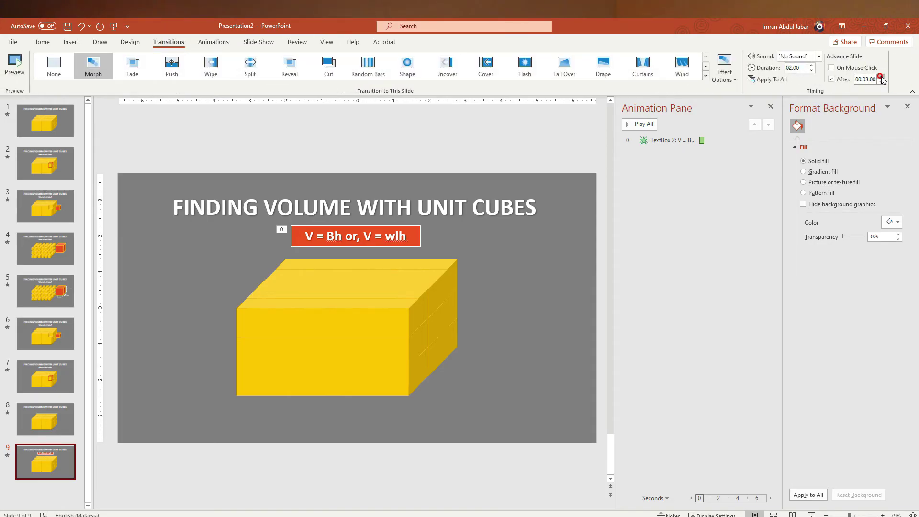
left_click(880, 77)
- Duplicate slide 9 as slide 10 and move its red formula label to the block's left
left_click(53, 461)
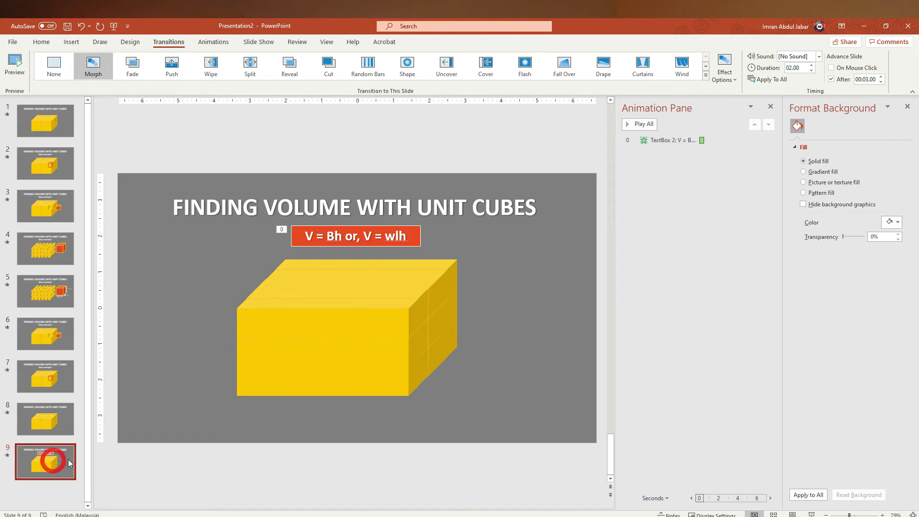
key("ctrl+v")
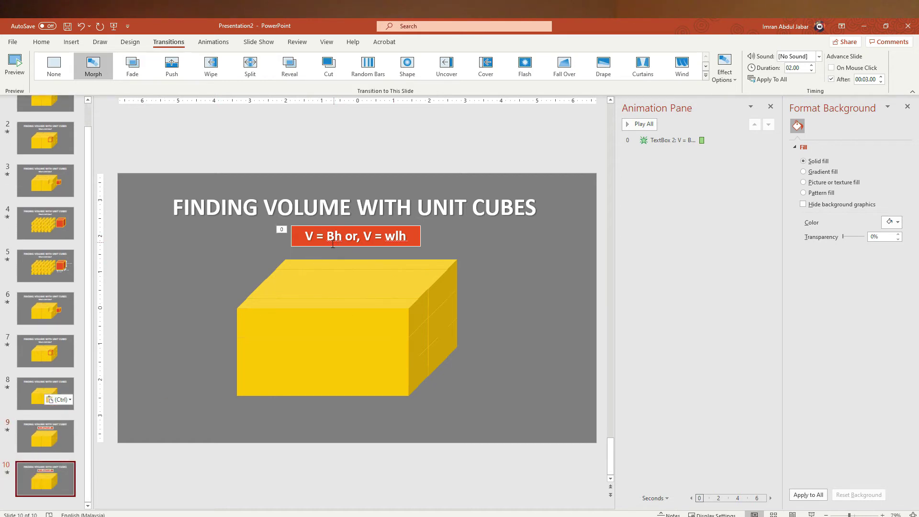
left_click(333, 244)
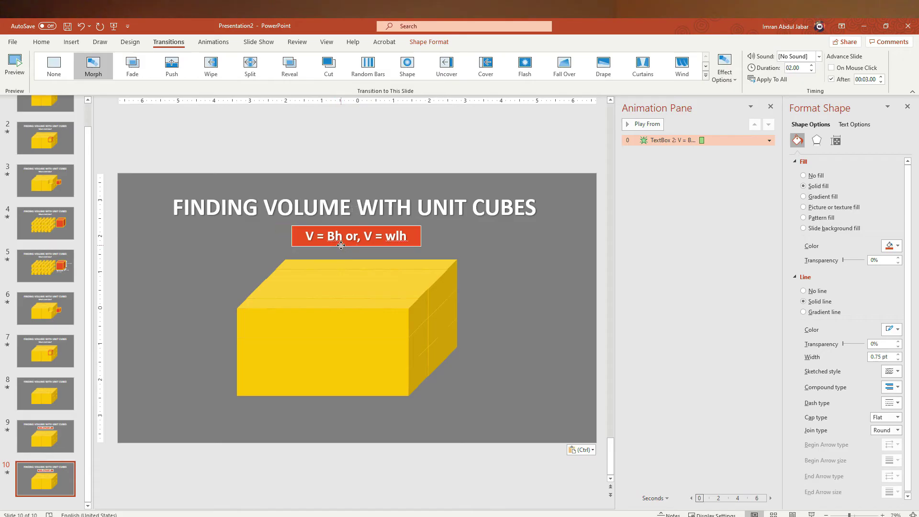
mouse_move(341, 245)
left_mouse_down()
mouse_move(186, 307)
mouse_move(289, 285)
left_mouse_up()
- Edit the label text to read '(1) V = Bh'
key("BackSpace")
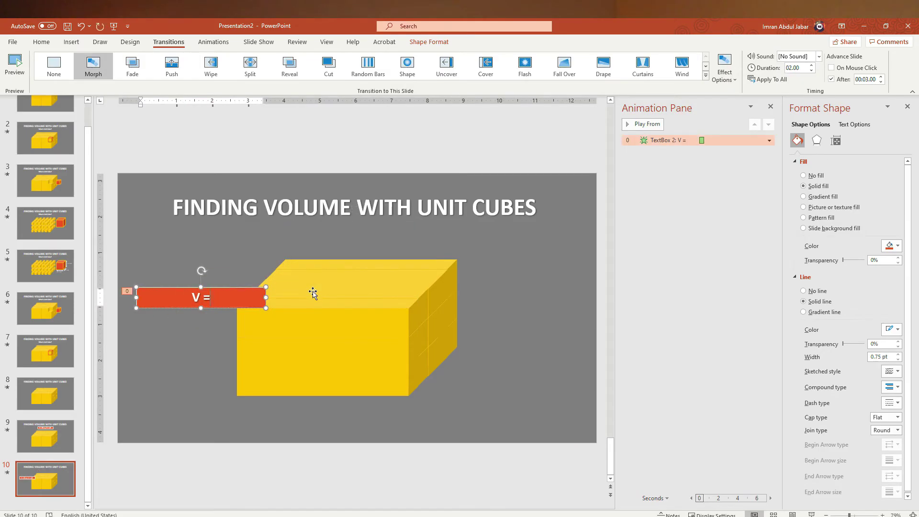
left_click_drag(337, 288, 287, 293)
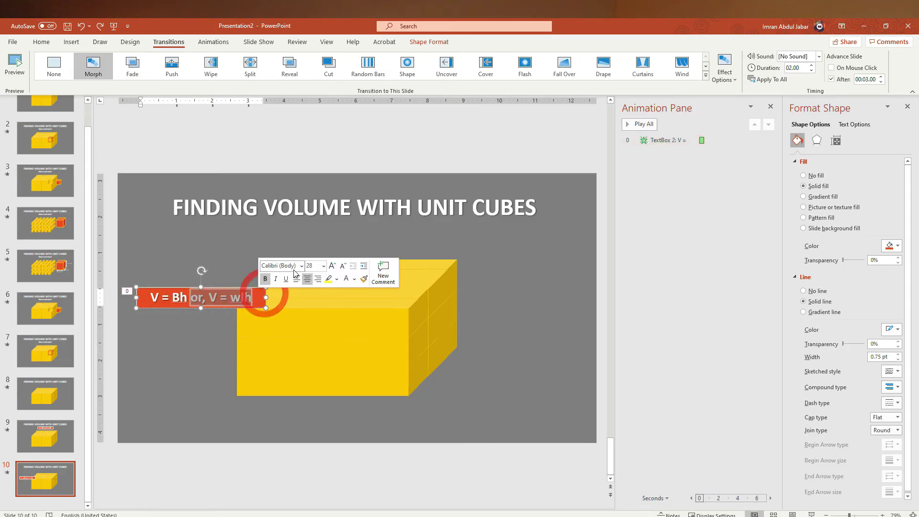
key("BackSpace")
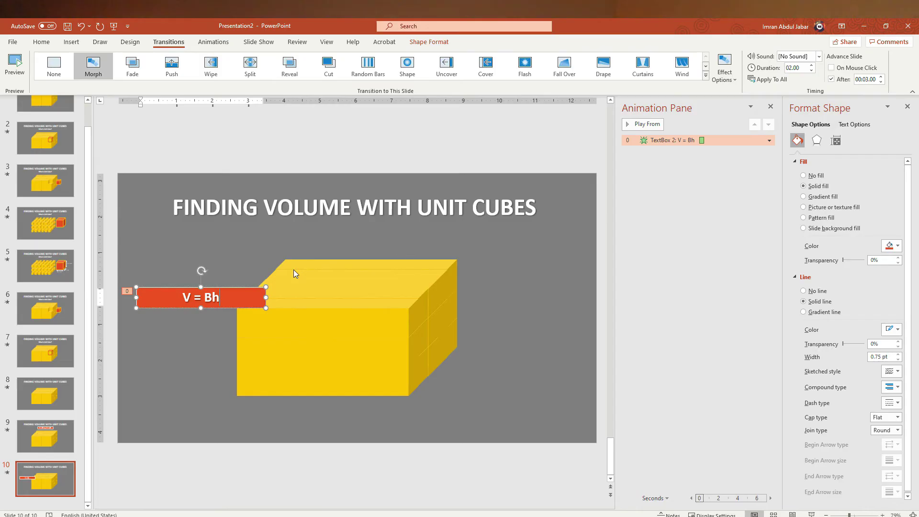
key("Home")
type("(1)")
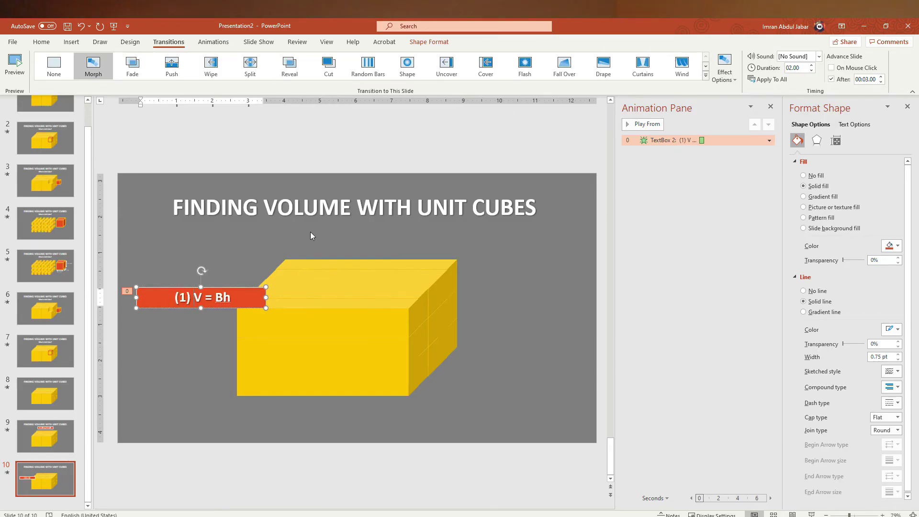
- Set the label's font size to 40 and resize the box so the text fits one line
mouse_move(267, 297)
left_mouse_down()
mouse_move(209, 297)
mouse_move(210, 272)
left_mouse_up()
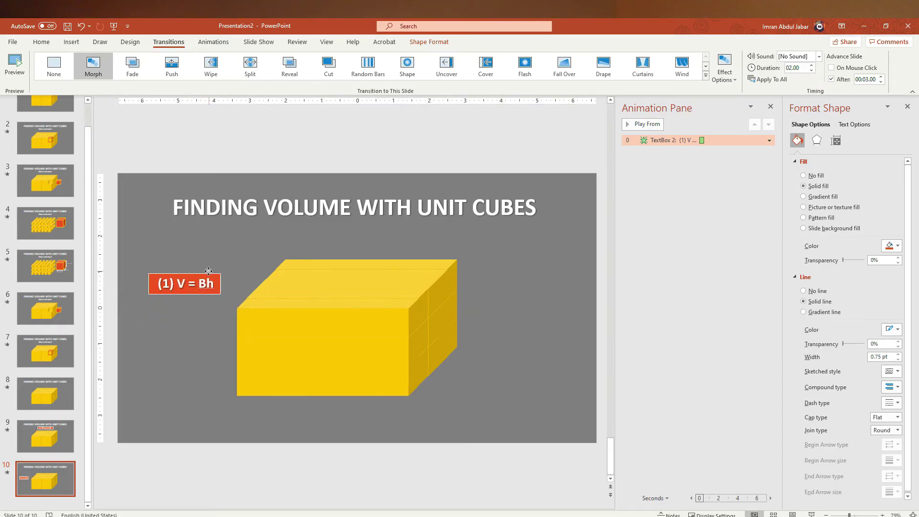
left_click(41, 42)
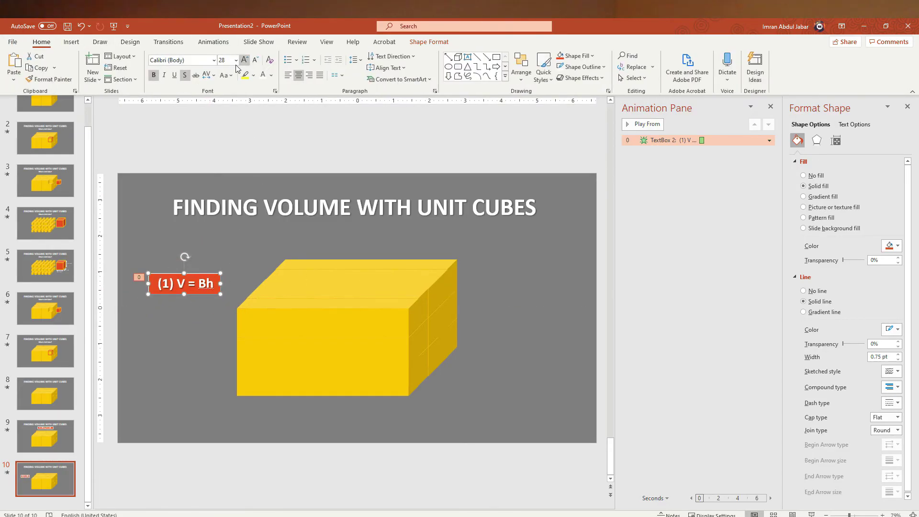
left_click(244, 60)
left_click(243, 61)
left_click(243, 61)
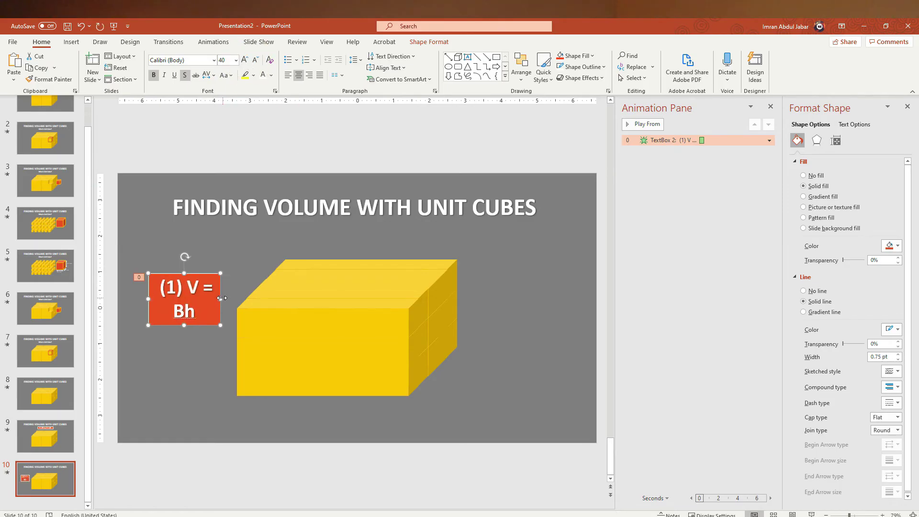
left_click_drag(221, 298, 259, 294)
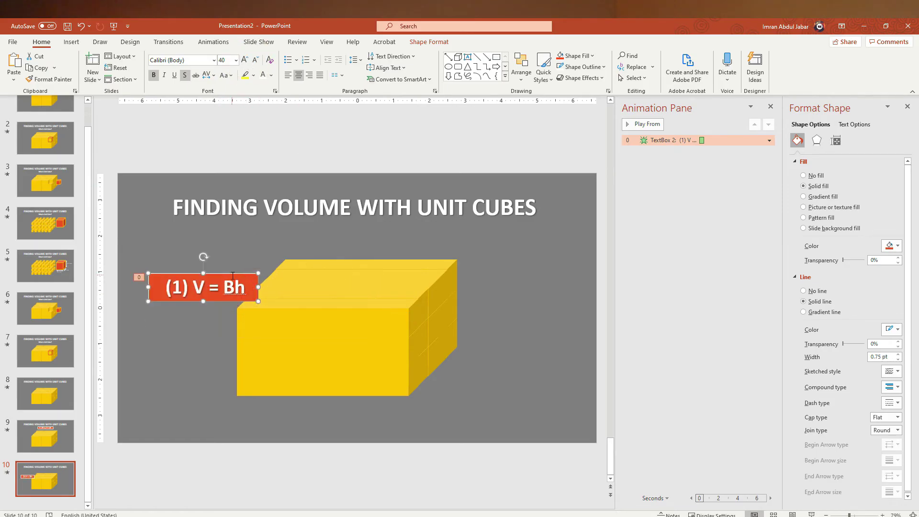
- Move the label up beside the block and make its box slightly narrower
double_click(232, 276)
left_click_drag(207, 271, 194, 254)
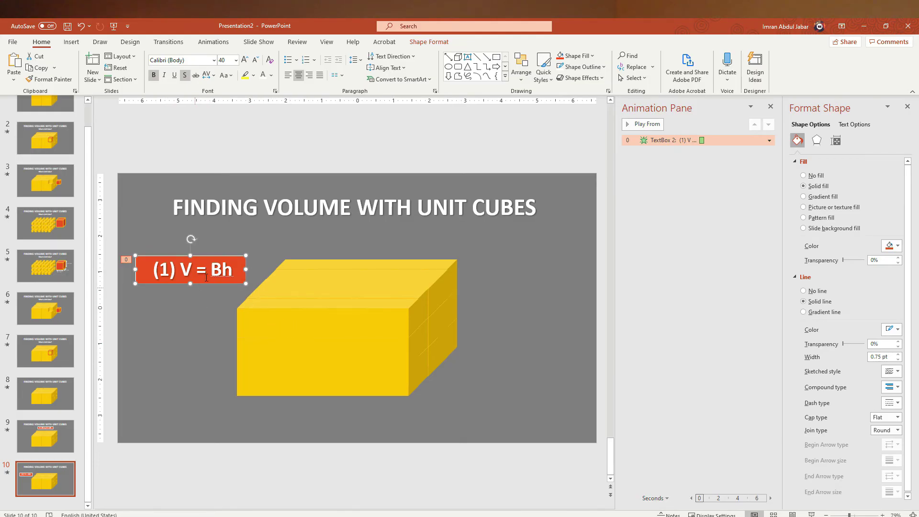
left_click_drag(247, 272, 237, 271)
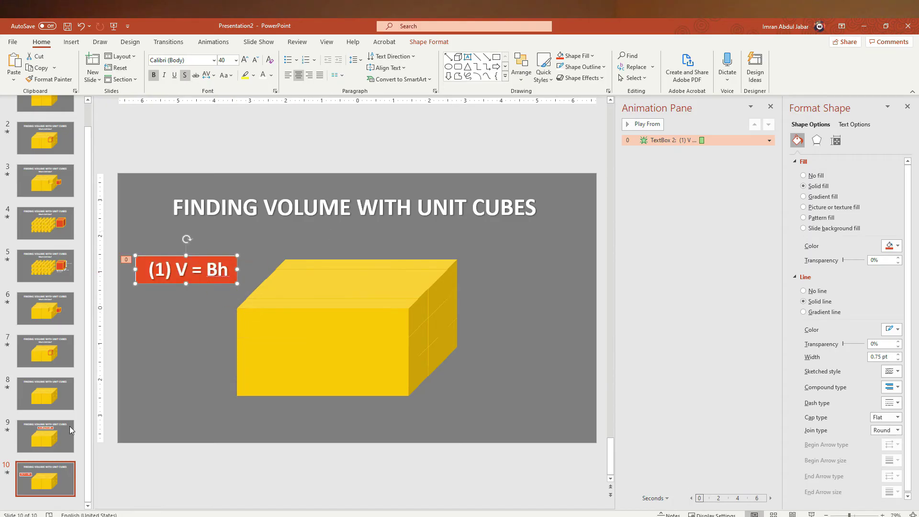
left_click(92, 500)
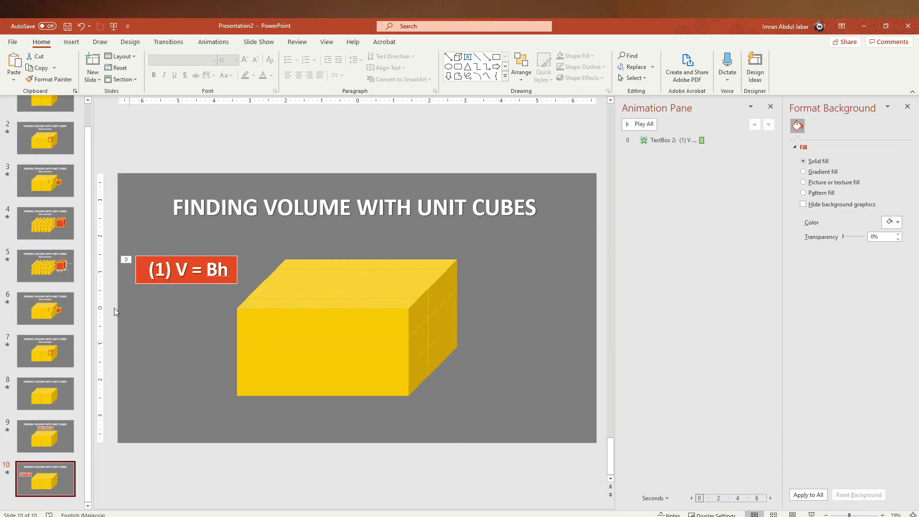
- Duplicate slide 10 as a new slide 11
left_click(69, 480)
key("ctrl+c")
key("ctrl+v")
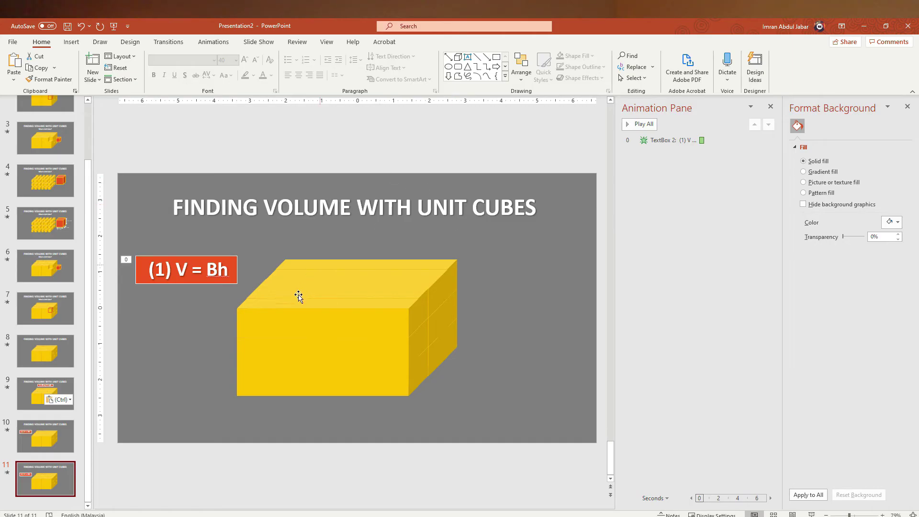
- Paste the unit cubes onto the yellow block
key("ctrl+v")
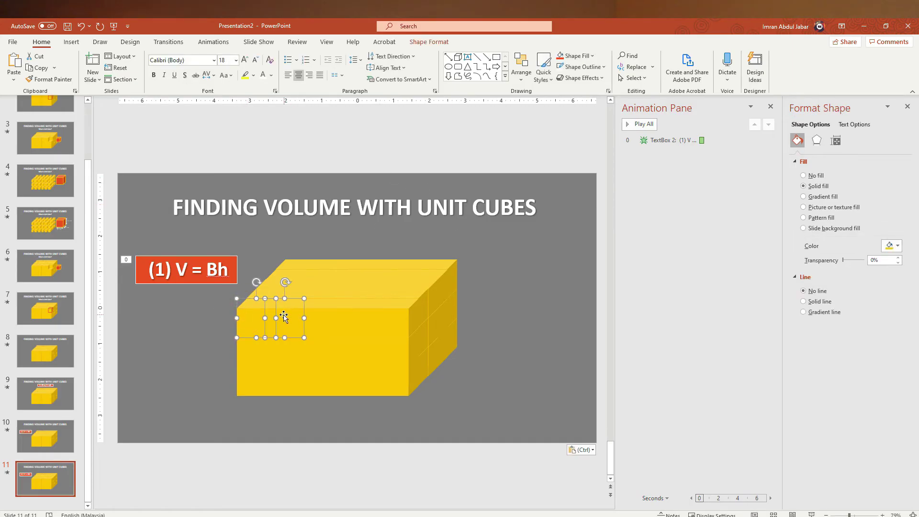
key("Escape")
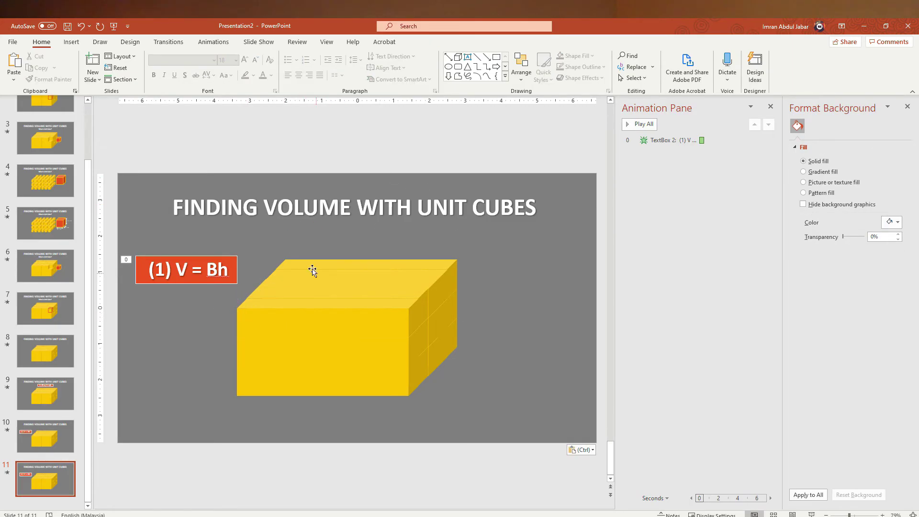
left_click(312, 271)
left_click_drag(232, 238, 460, 340)
- Select the front row of unit cubes and drag it slightly
left_click(257, 318)
left_click(286, 319, "shift")
left_click(315, 318, "shift")
left_click(343, 319, "shift")
left_click(401, 318, "shift")
mouse_move(387, 323)
left_mouse_down()
mouse_move(387, 302)
mouse_move(385, 334)
left_mouse_up()
- Add the second, third and back rows of unit cubes to the selection
left_click(266, 293, "shift")
left_click(294, 293, "shift")
left_click(323, 293, "shift")
left_click(351, 293, "shift")
left_click(409, 293, "shift")
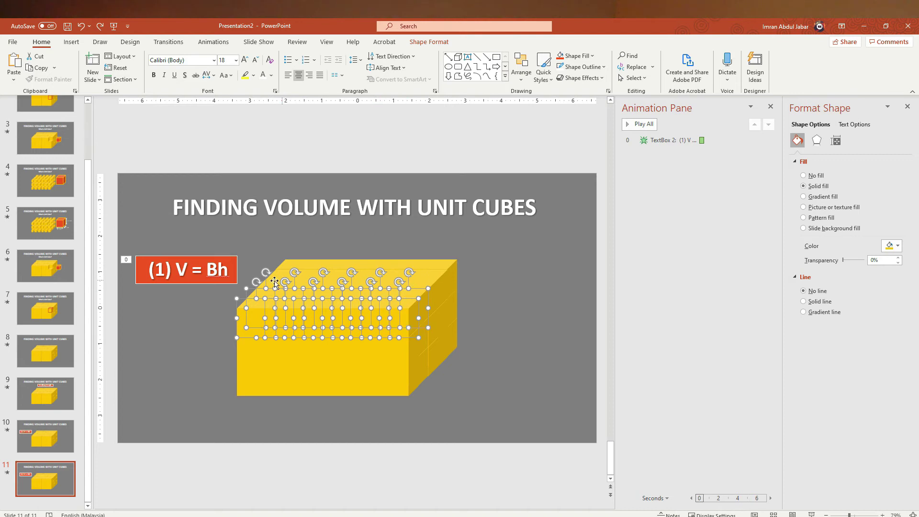
left_click(294, 267, "shift")
left_click(323, 268, "shift")
left_click(352, 268, "shift")
left_click(380, 268, "shift")
left_click(409, 268, "shift")
left_click(438, 268, "shift")
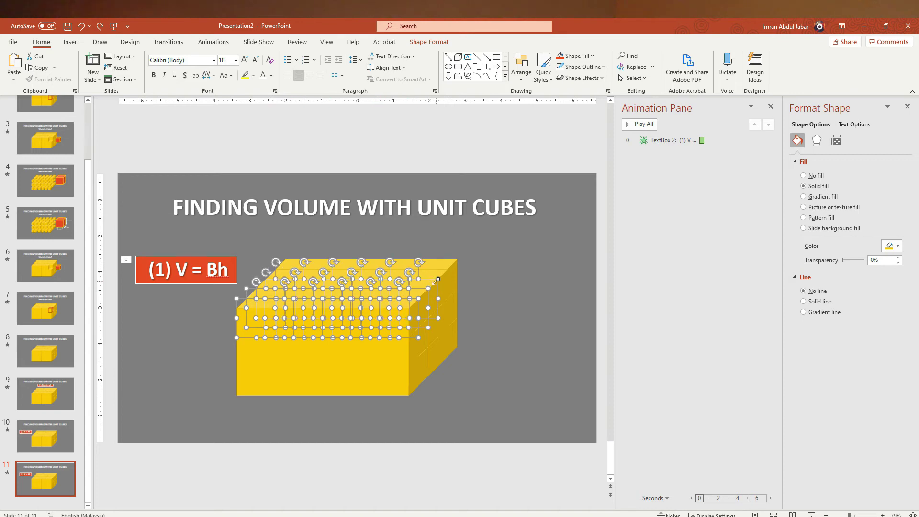
left_click(313, 265, "shift")
left_click(333, 262, "shift")
left_click(362, 262, "shift")
left_click(390, 262, "shift")
left_click(419, 262, "shift")
left_click(447, 263, "shift")
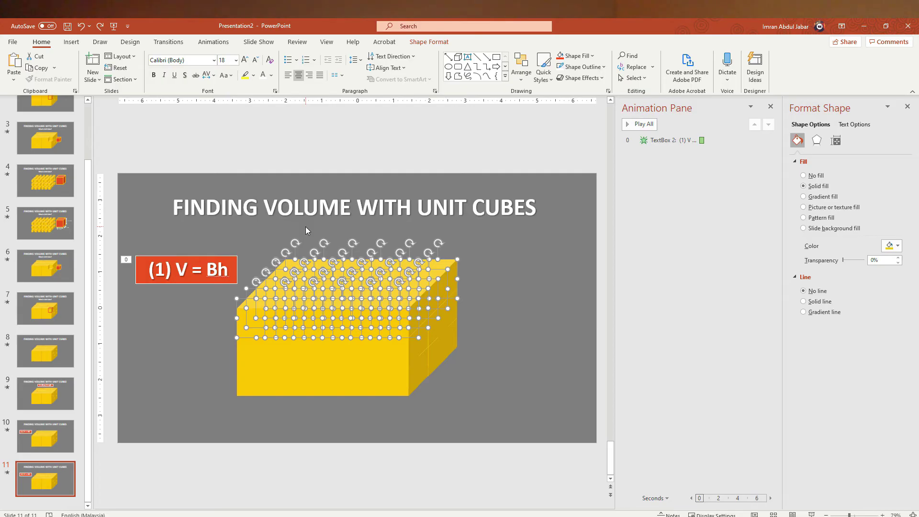
- Raise slide 11's unit-cube layer above the cuboid and give it an orange outline
key("Up")
key("Up")
key("Up")
key("Up")
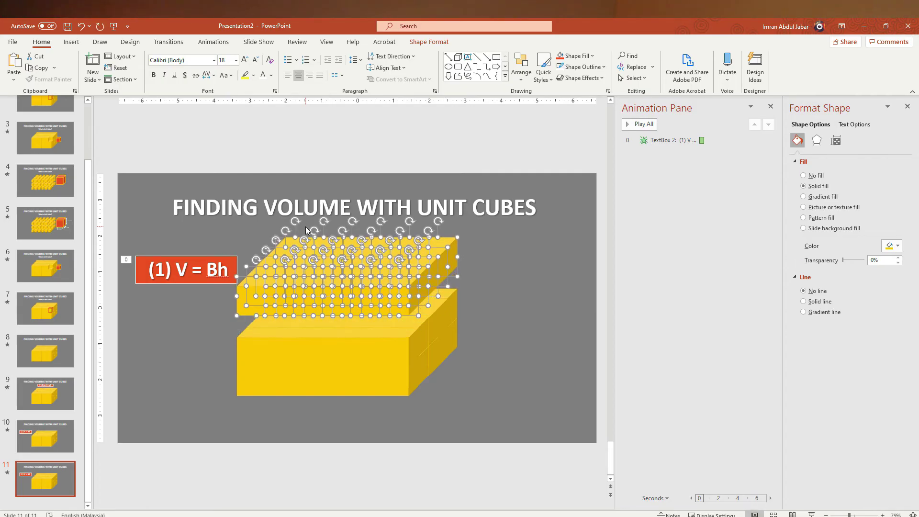
key("Up")
key("Down")
key("Down")
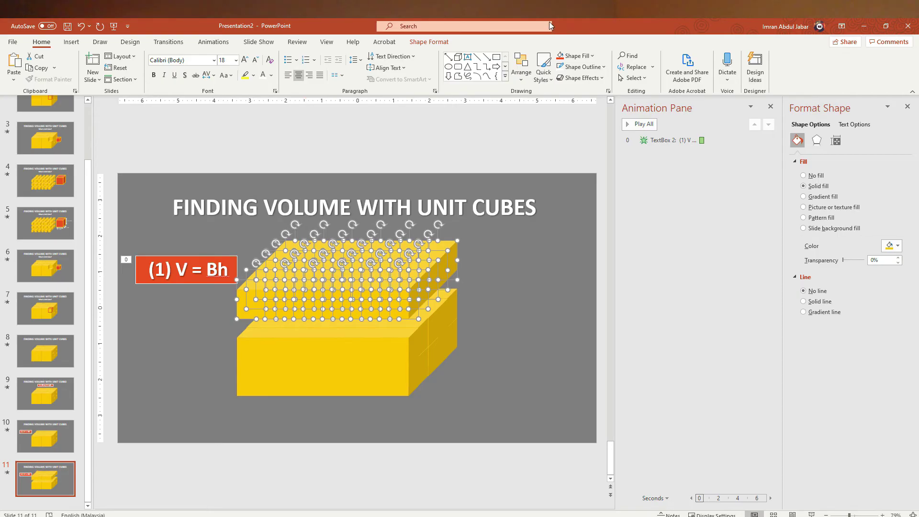
left_click(429, 42)
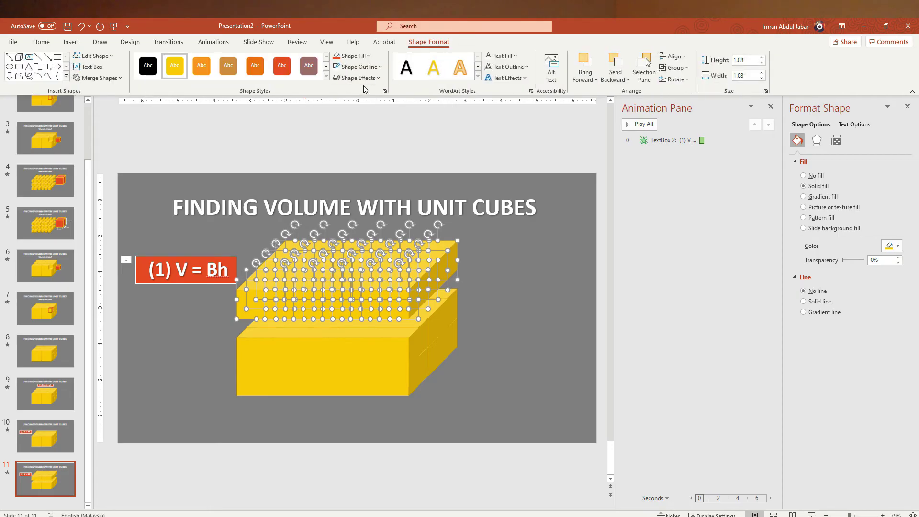
left_click(363, 68)
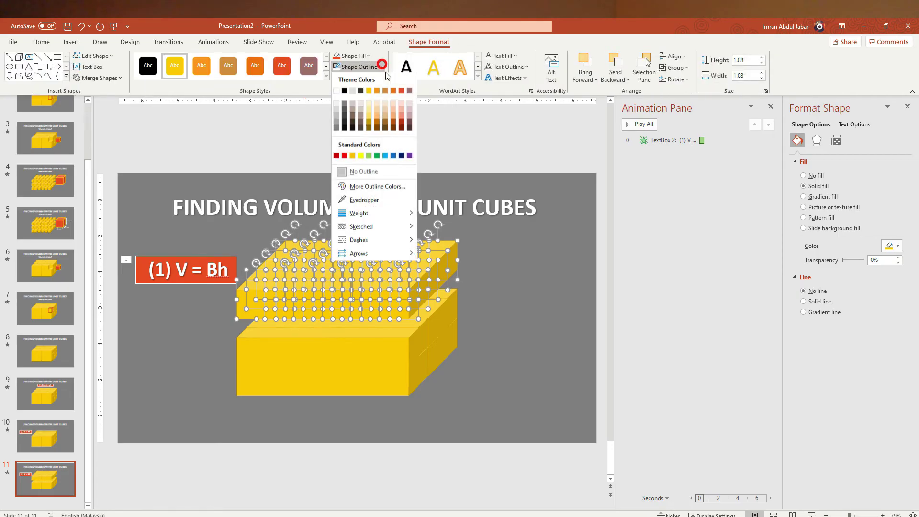
left_click(401, 91)
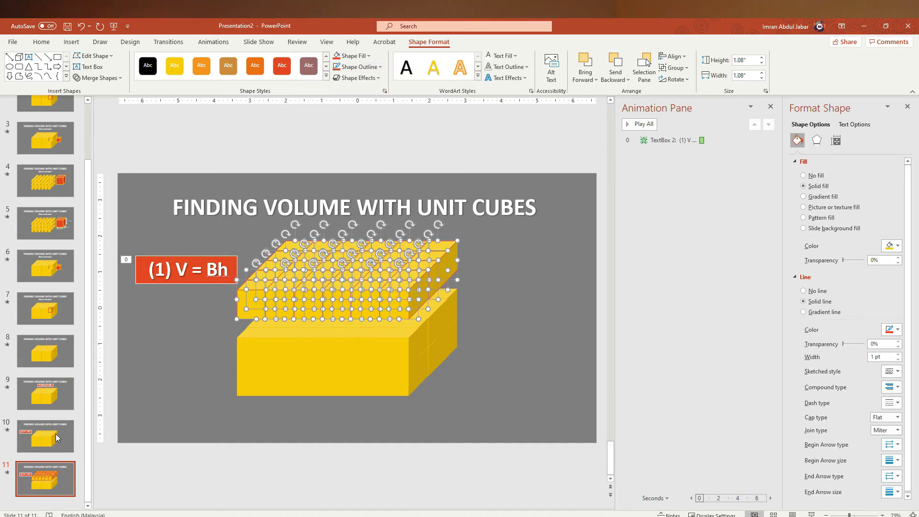
- Preview the Morph transition, comparing slide 10 with slide 11
left_click(169, 42)
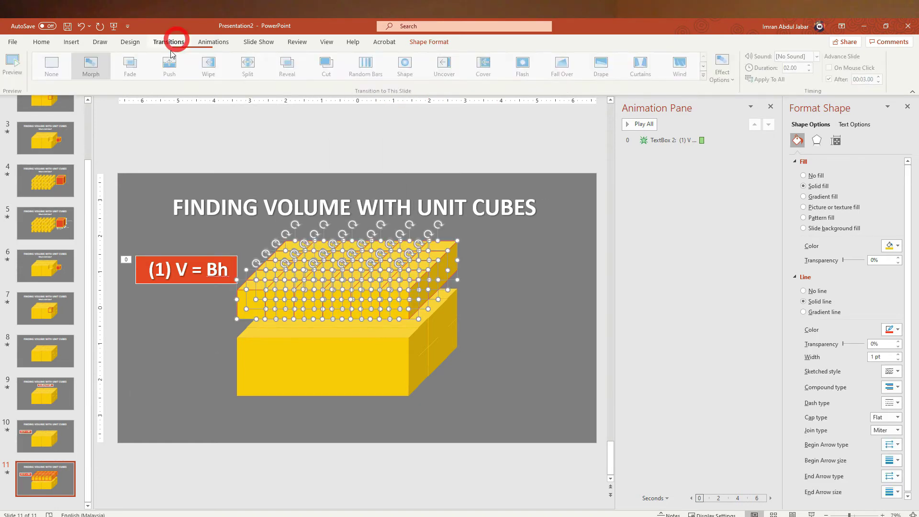
left_click(14, 64)
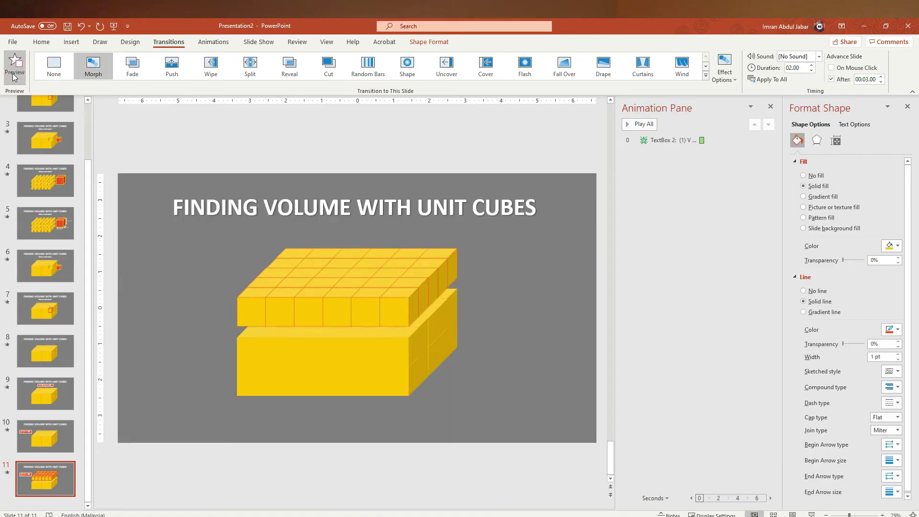
left_click(45, 435)
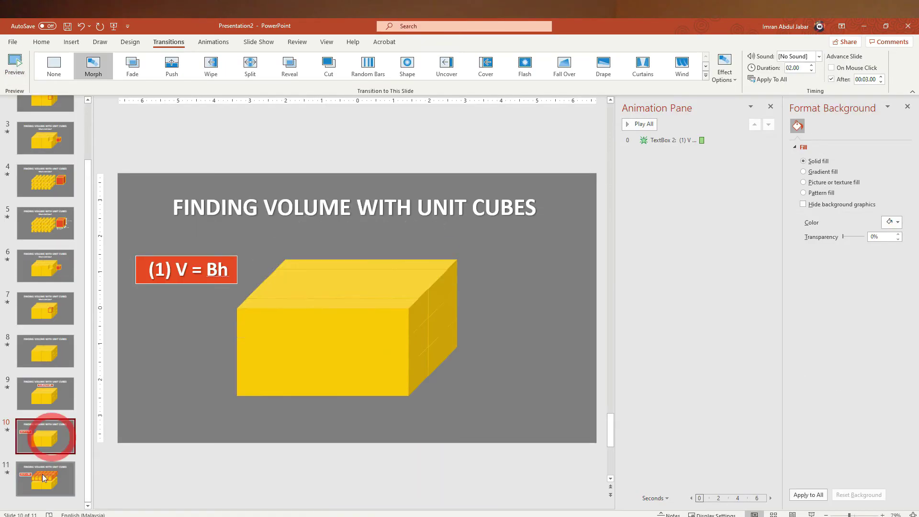
left_click(45, 478)
- Remove the V = Bh text box's animation and replay the Morph preview
left_click(200, 273)
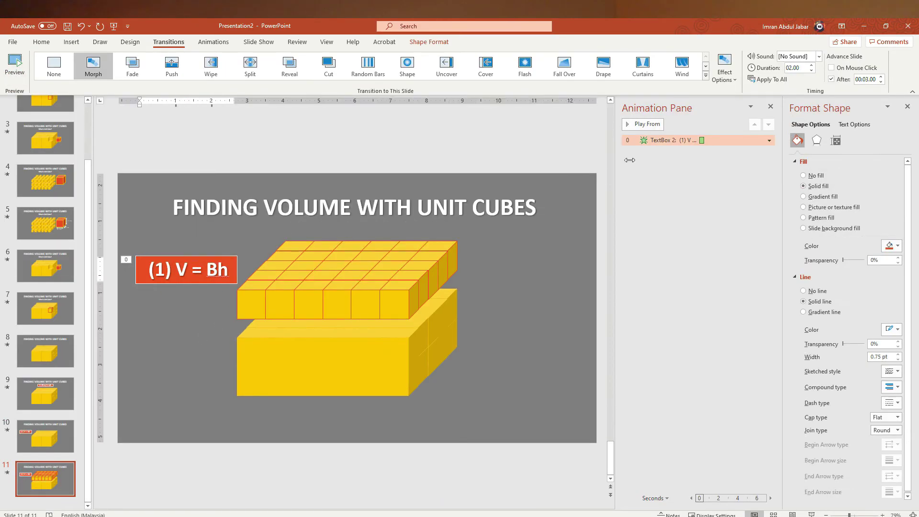
left_click(743, 140)
left_click(769, 140)
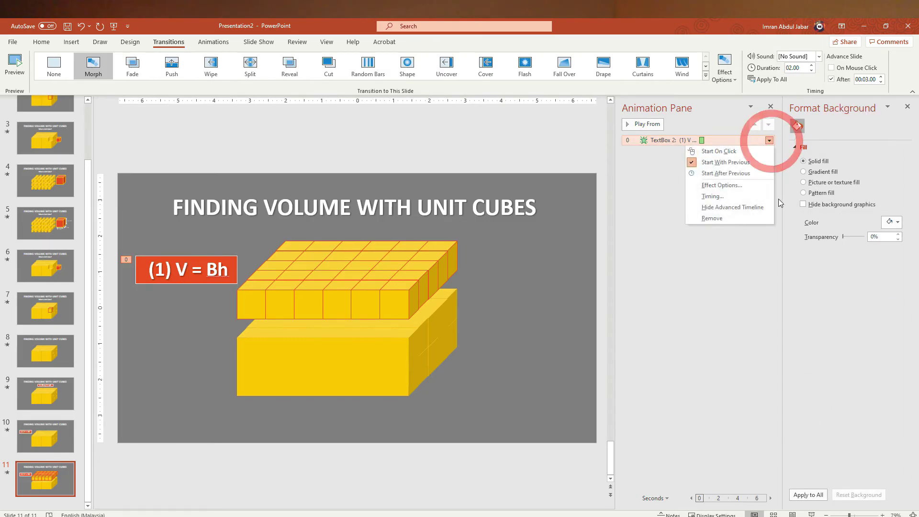
left_click(734, 214)
left_click(52, 431)
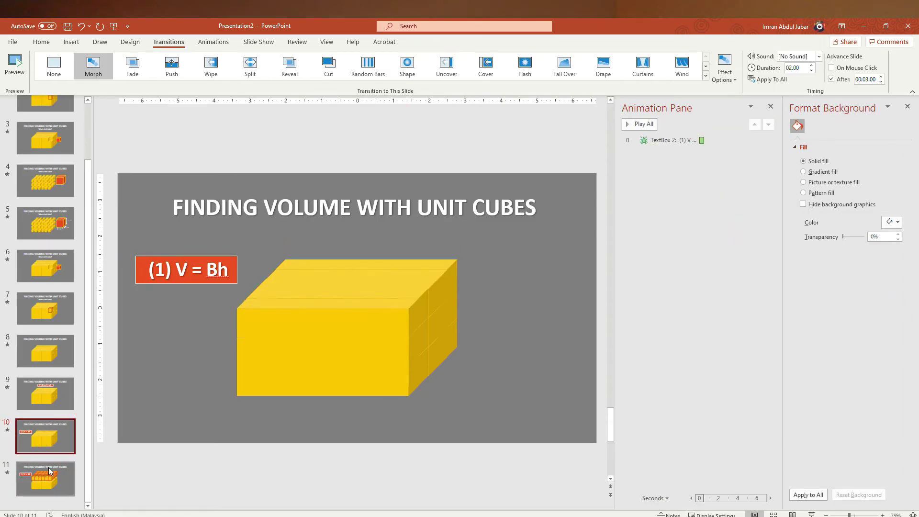
left_click(45, 478)
left_click(15, 65)
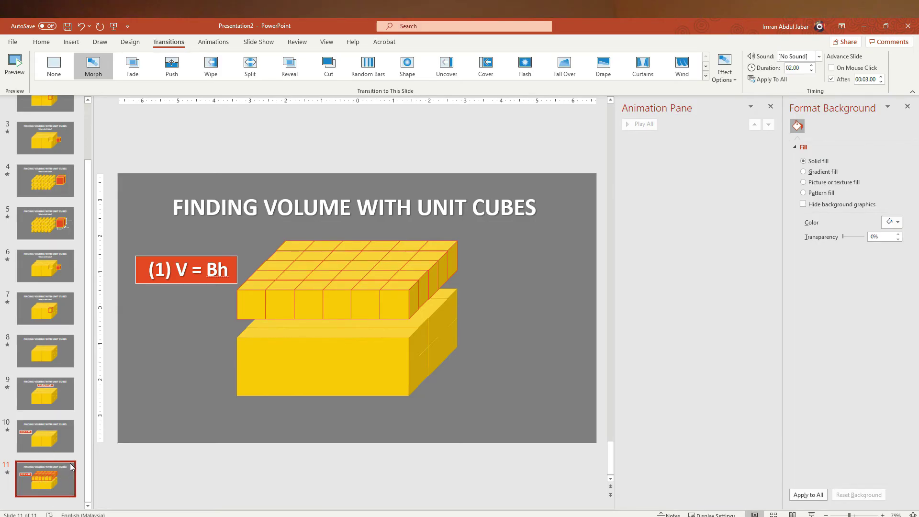
- Duplicate slide 11 as slide 12 and draw a test text box beside the cubes
key("ctrl+v")
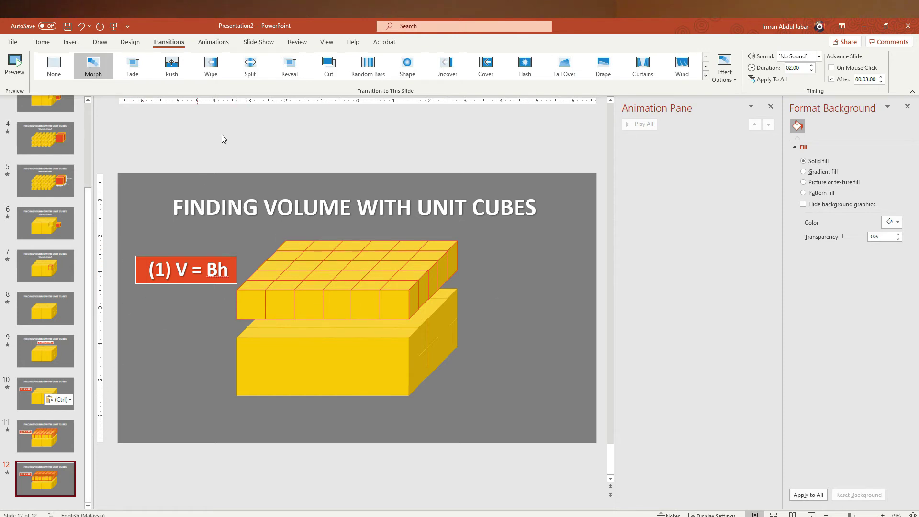
left_click(72, 42)
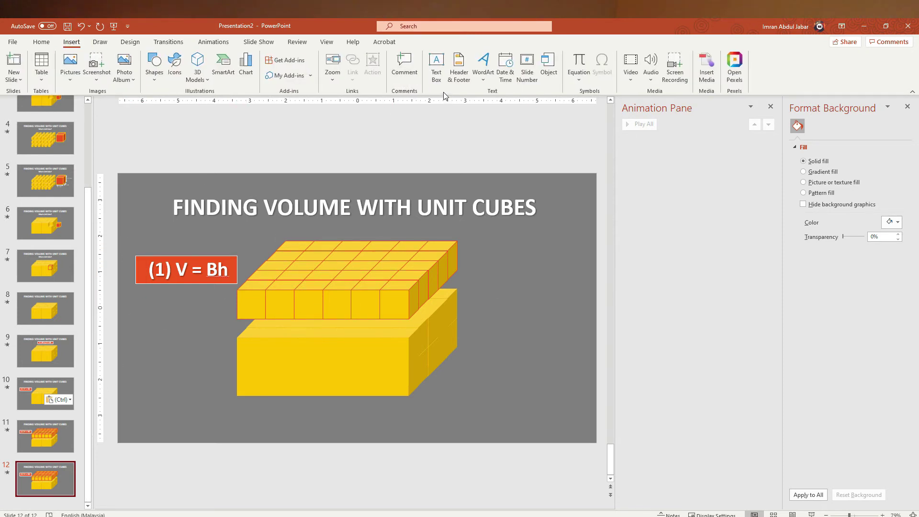
left_click(435, 67)
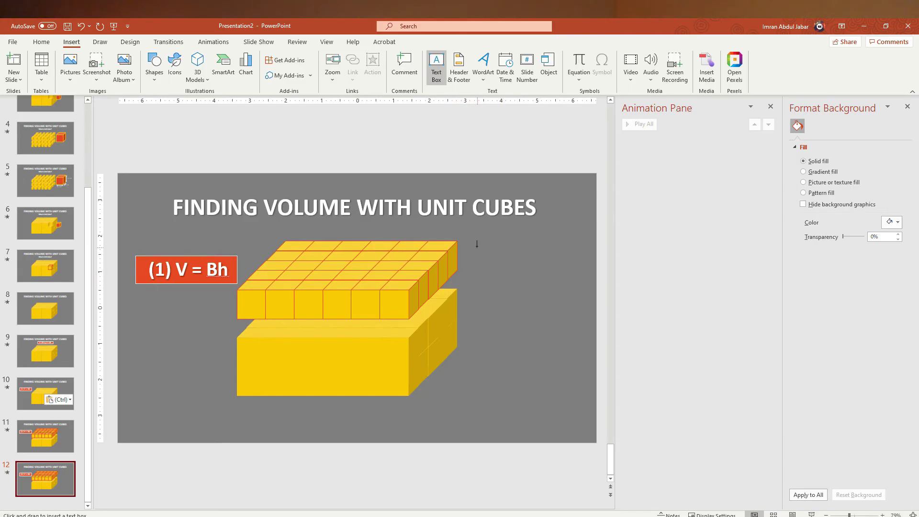
left_click_drag(469, 245, 578, 289)
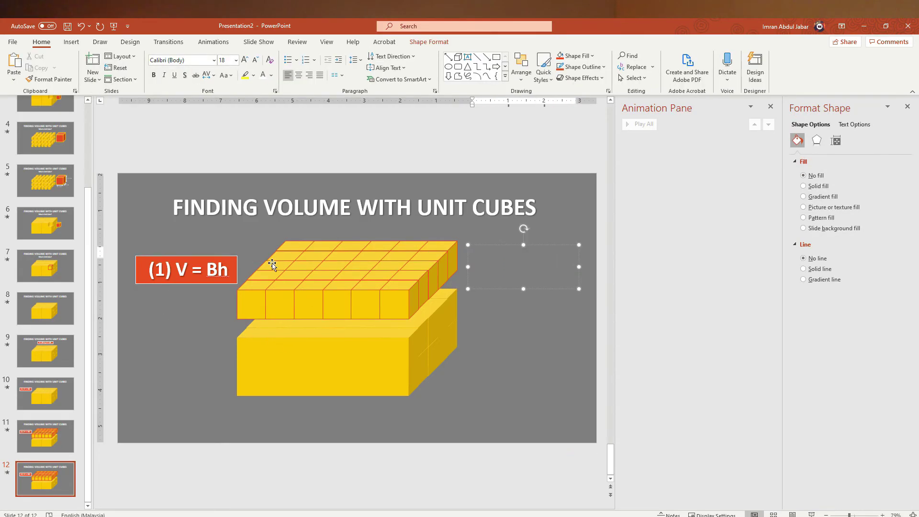
- Discard the empty text box and marquee-select every cube in the top layer
left_click(237, 232)
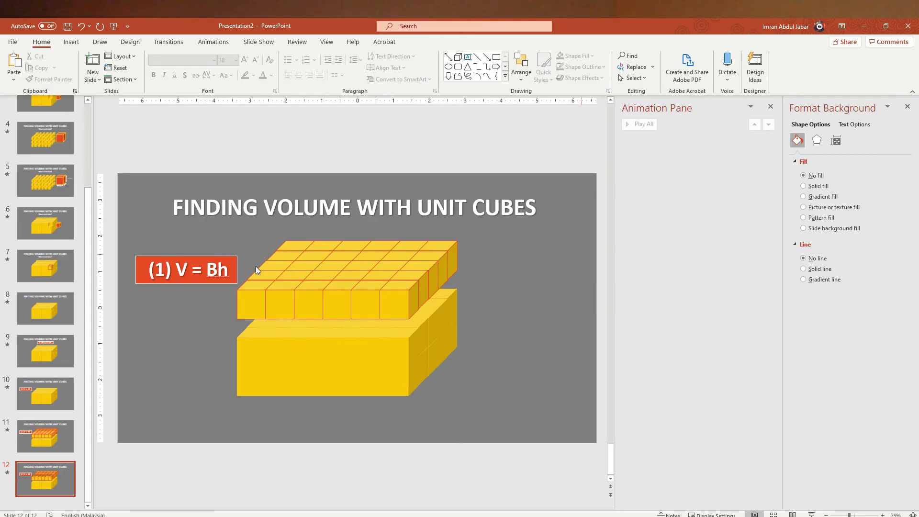
left_click(340, 314)
left_click_drag(220, 220, 475, 324)
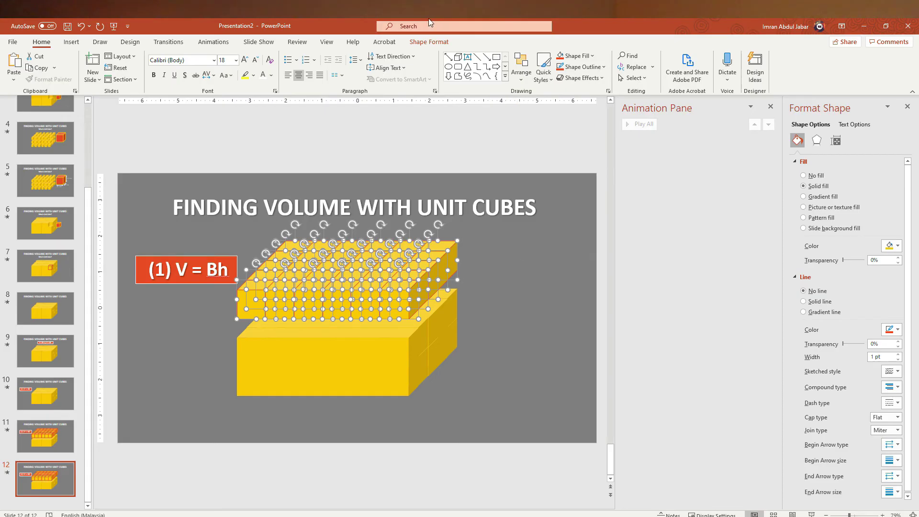
- Fill the top-layer cubes orange-red and give them a new outline colour
left_click_drag(382, 282, 480, 221)
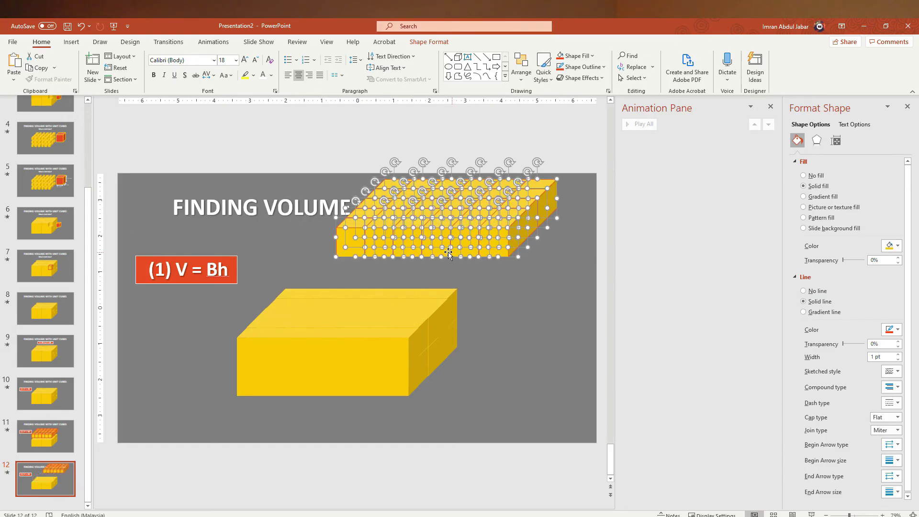
key("ctrl+z")
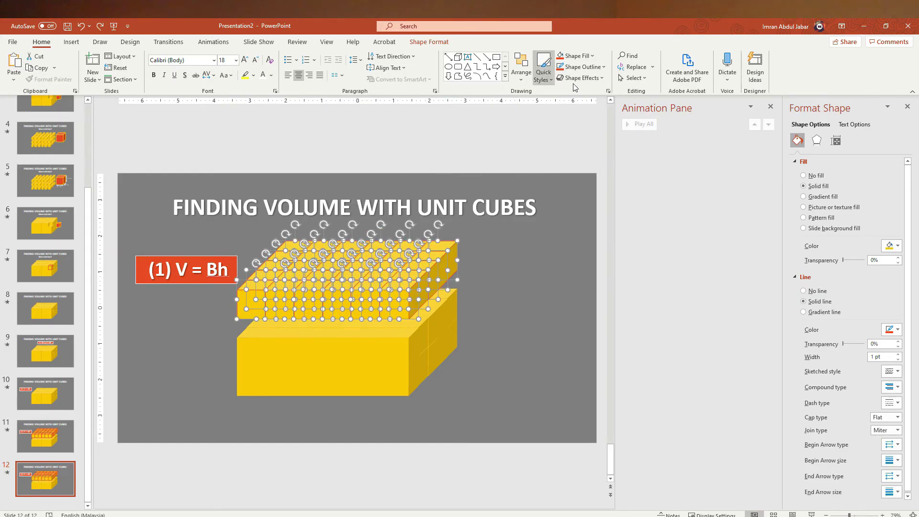
left_click(560, 56)
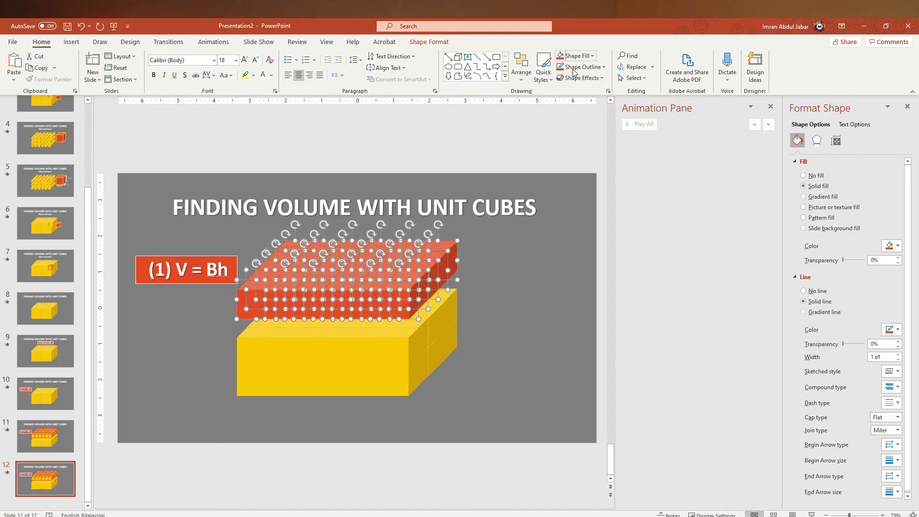
left_click(604, 71)
left_click(591, 93)
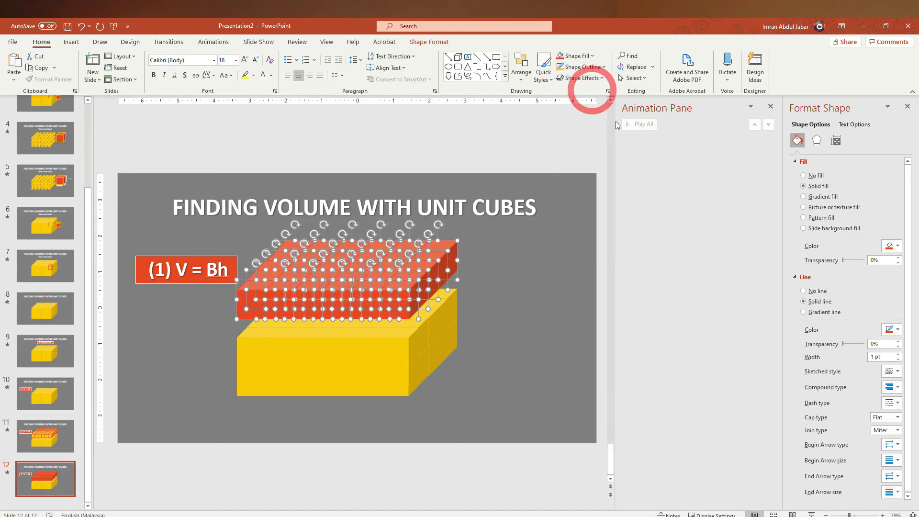
- Preview the Morph transition into slide 12
left_click(511, 272)
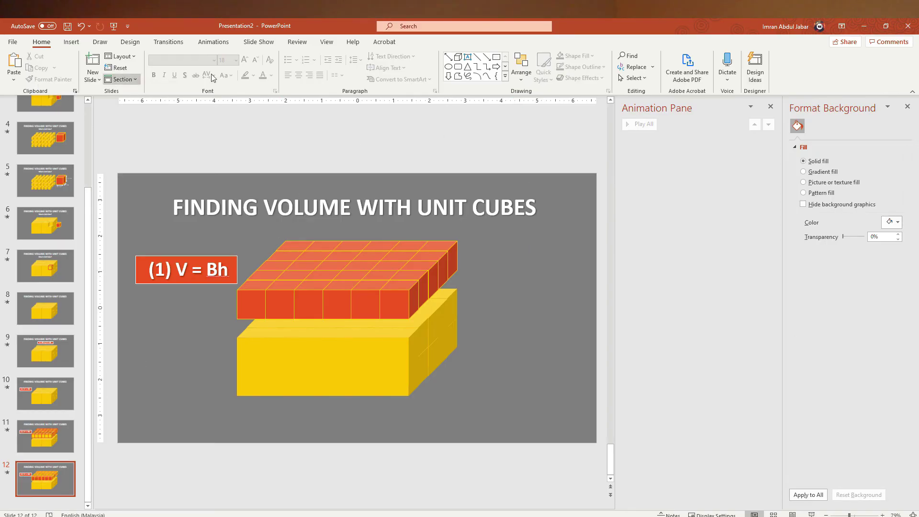
left_click(177, 42)
left_click(17, 62)
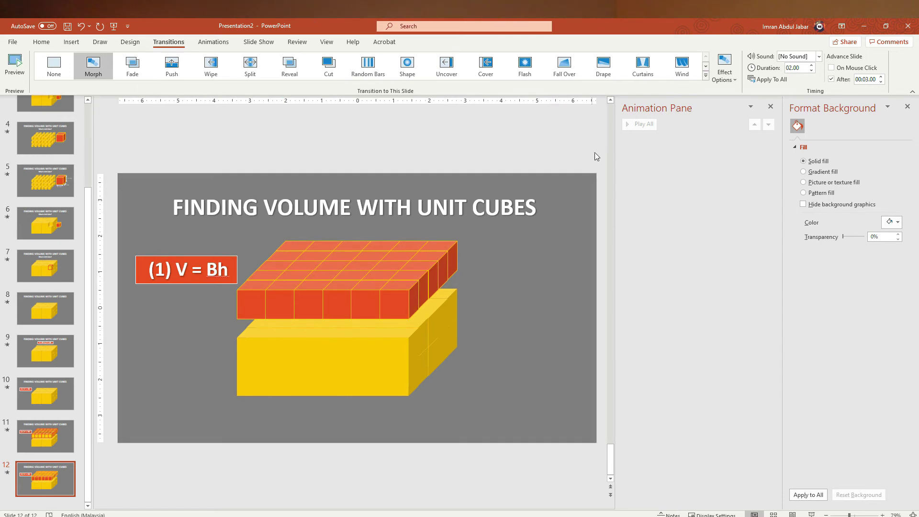
- Add a 'B = 30 units' text box to the right of the cube layer
left_click(71, 42)
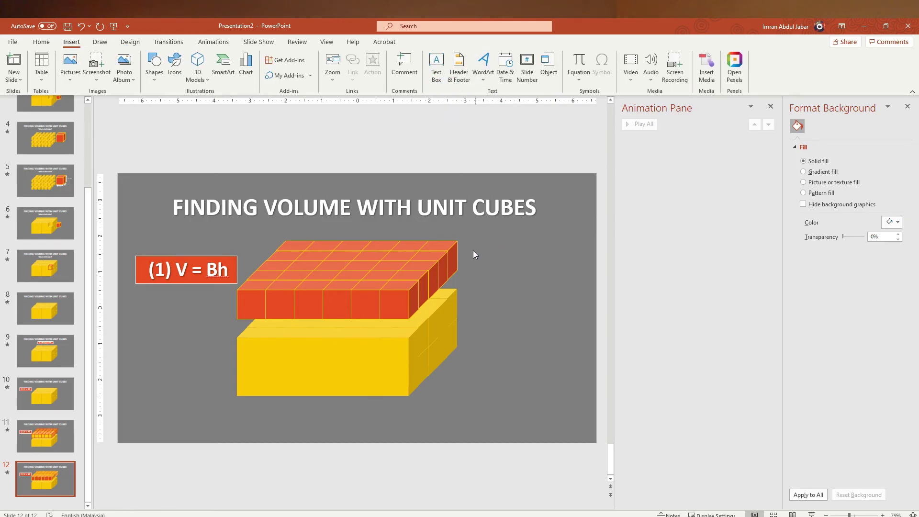
left_click(436, 67)
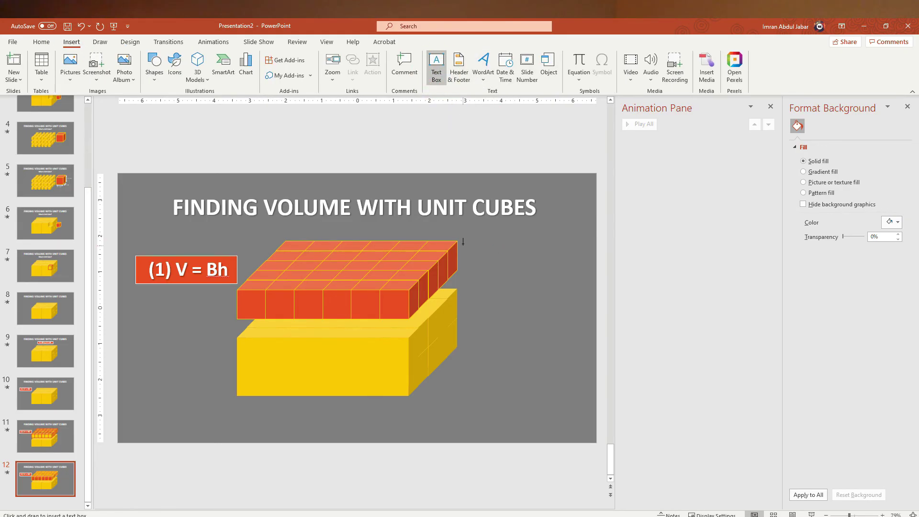
left_click_drag(489, 250, 586, 288)
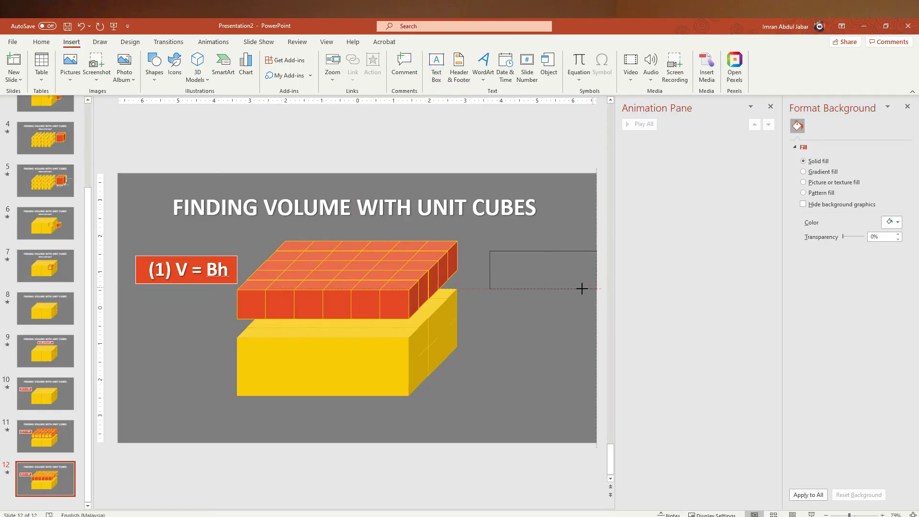
type("B = 30 units")
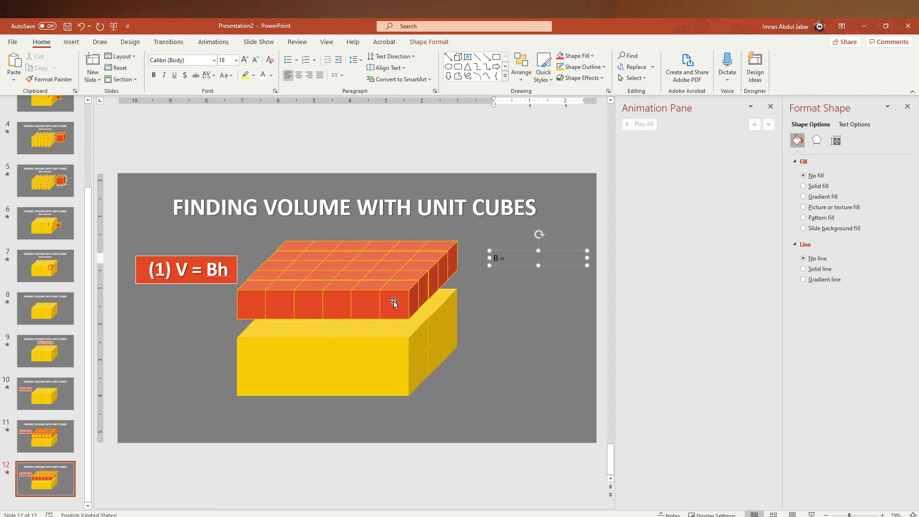
- Enlarge the label to 28 pt, colour it white, and nudge it slightly left
left_click(515, 249)
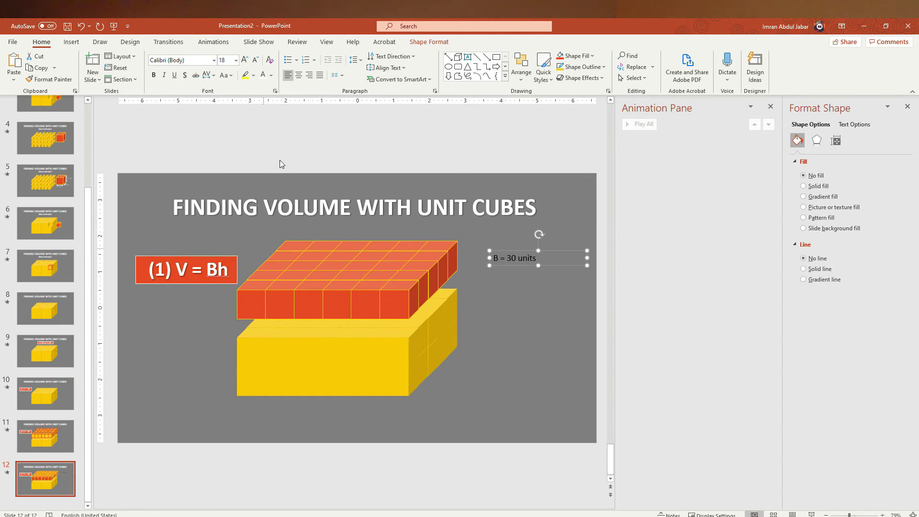
left_click(244, 60)
left_click(244, 60)
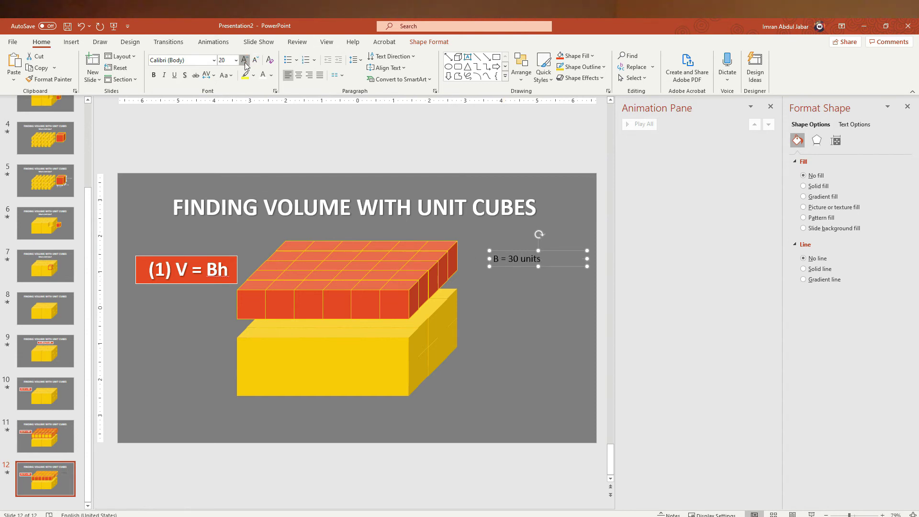
left_click(245, 60)
left_click(263, 76)
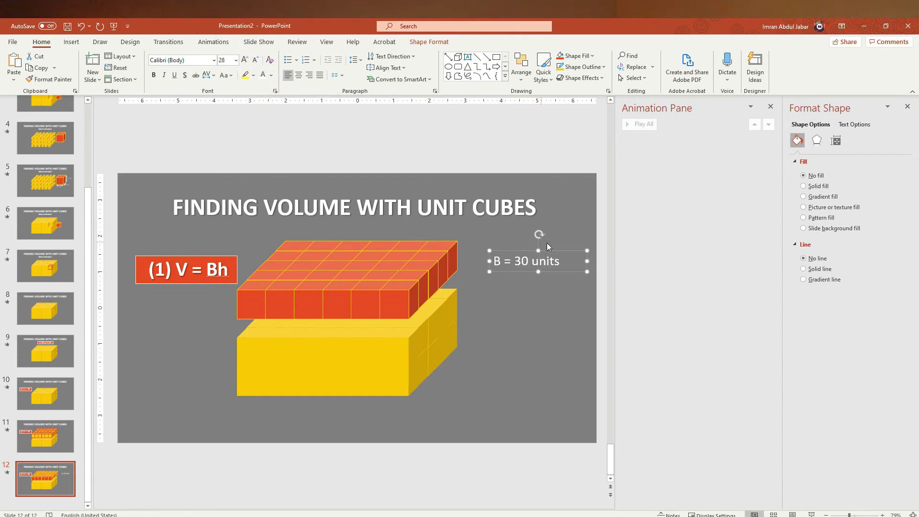
left_click_drag(554, 252, 544, 251)
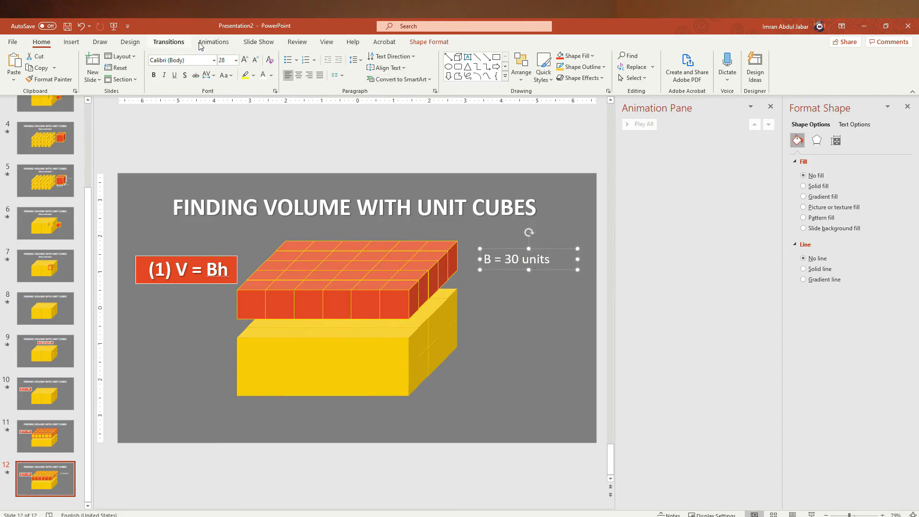
- Give the B = 30 units label a Fade animation starting After Previous
left_click(214, 42)
left_click(132, 66)
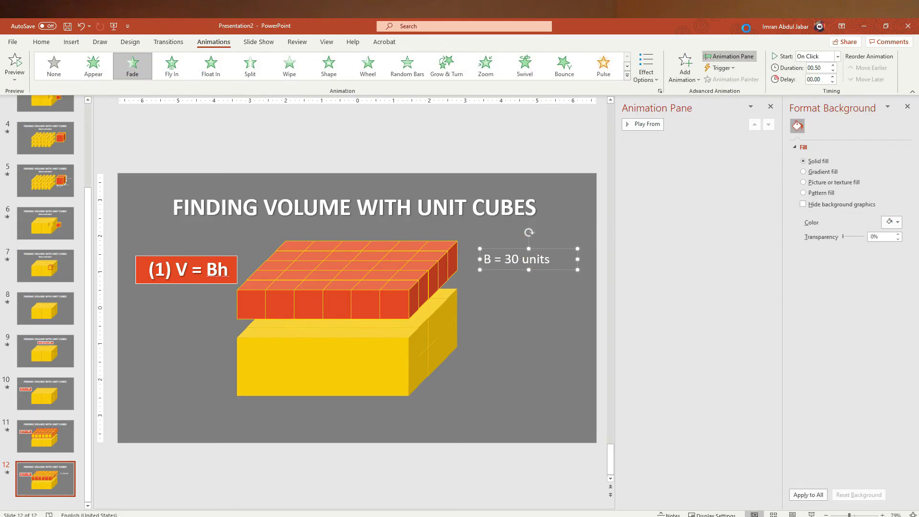
left_click(732, 140)
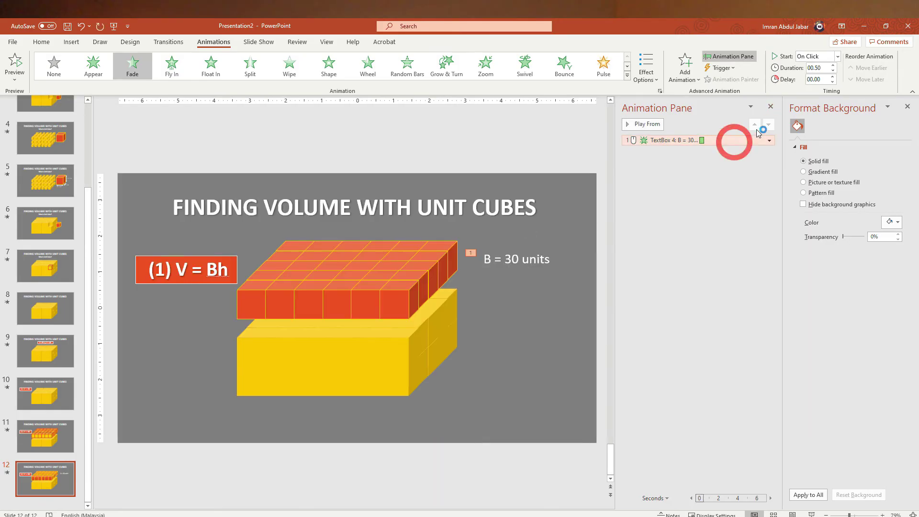
left_click(837, 57)
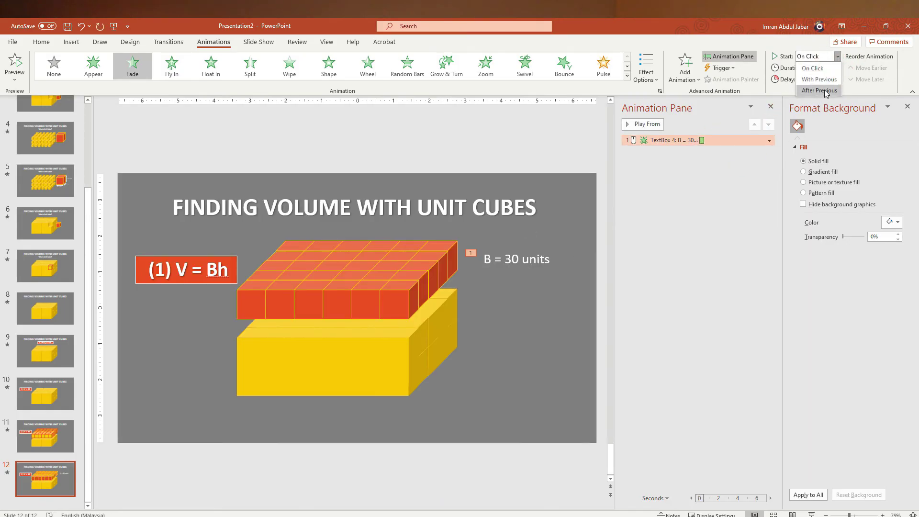
left_click(819, 90)
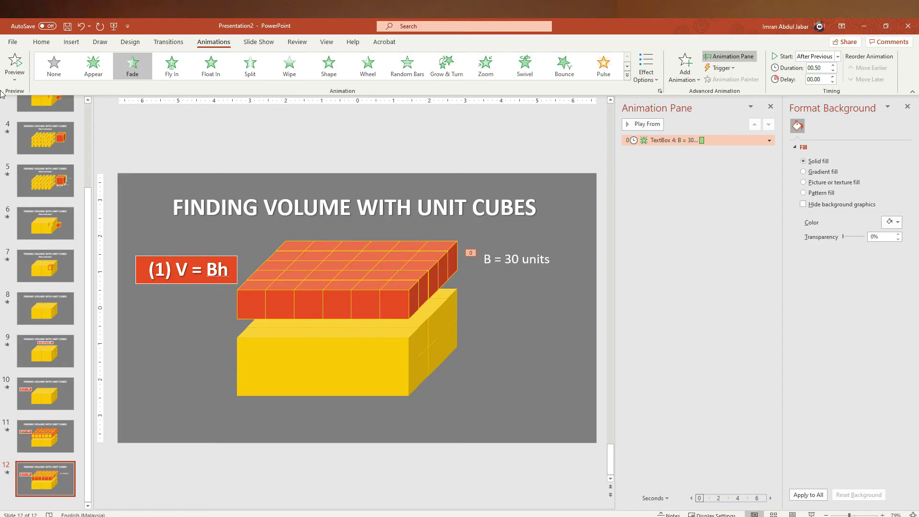
- Apply Morph to slide 12 and duplicate it as slide 13
left_click(168, 41)
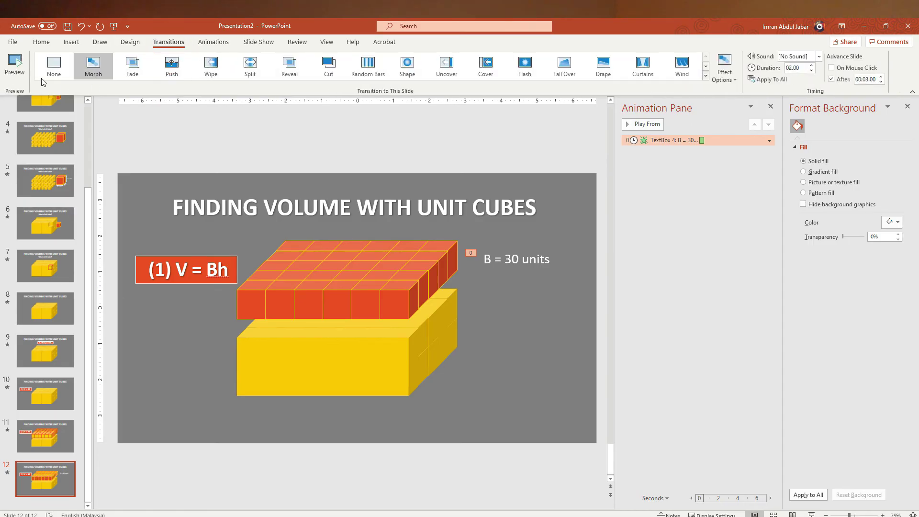
left_click(15, 67)
left_click(64, 477)
left_click(225, 366)
key("ctrl+v")
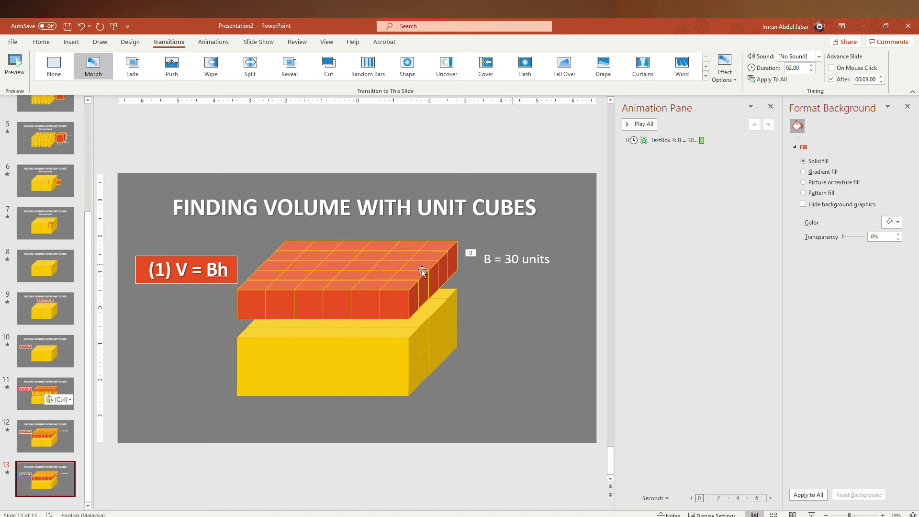
- Remove the B = 30 units label, group the orange cubes, and shift the layer down
left_click(524, 263)
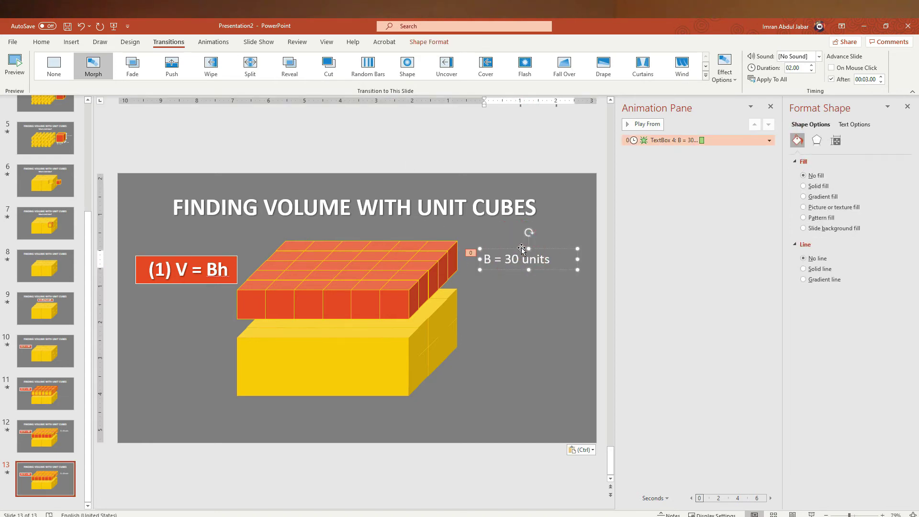
left_click(521, 248)
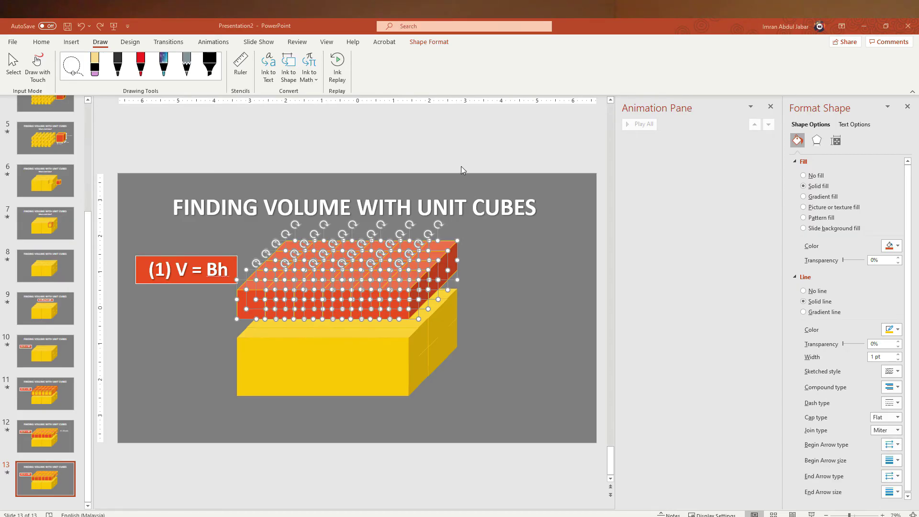
key("ctrl+g")
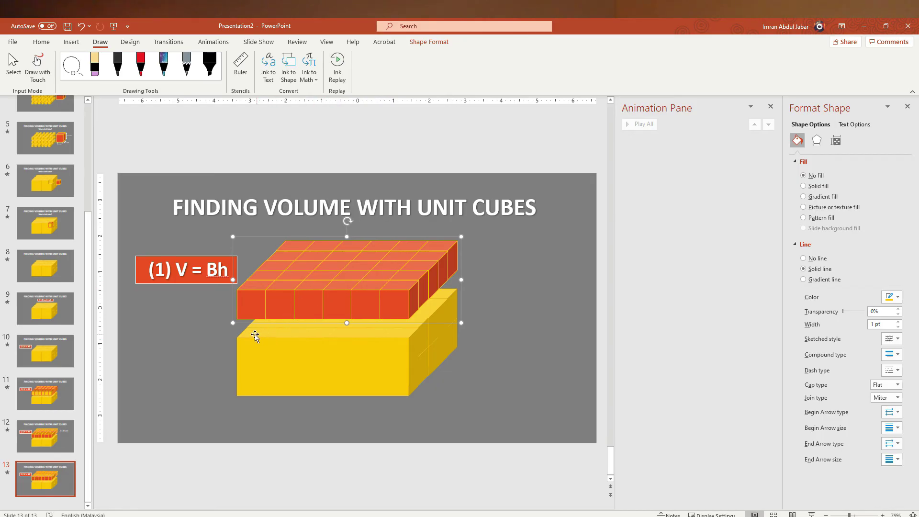
left_click(376, 287)
left_click_drag(377, 283, 374, 309)
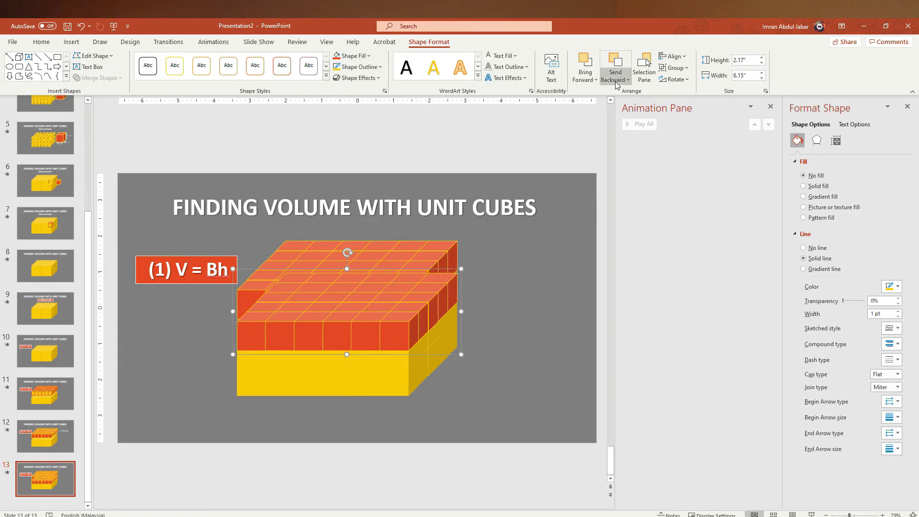
- Send the orange cube layer backward behind the other layer
left_click(614, 80)
left_click(611, 64)
left_click(613, 63)
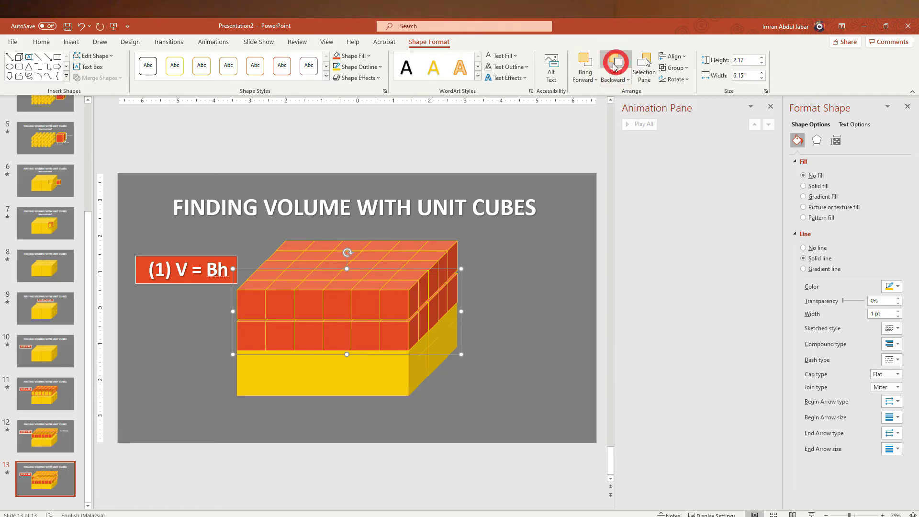
left_click(384, 329)
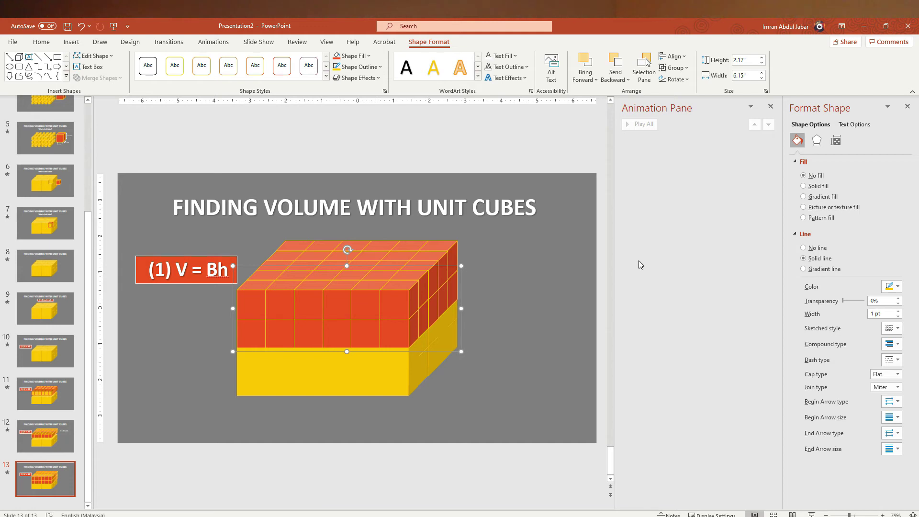
key("ctrl+z")
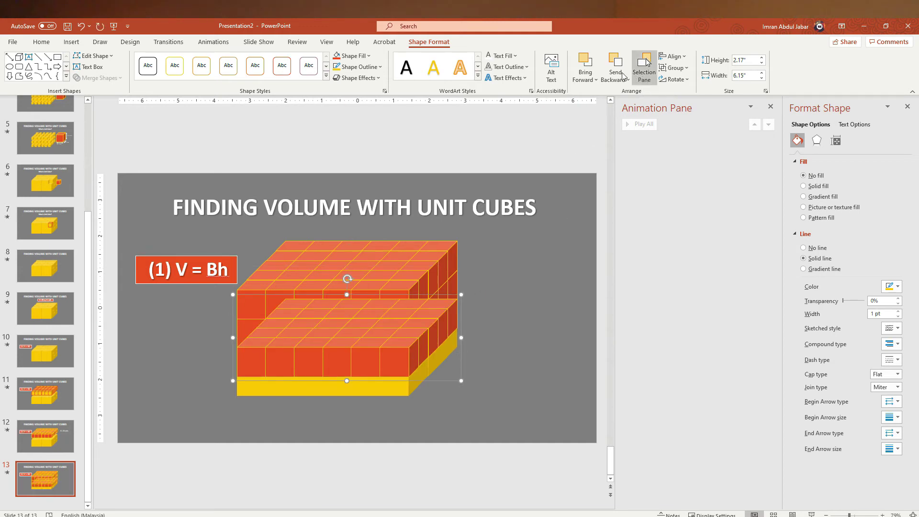
- Stack the lower layer behind the upper one and move the layers down onto the yellow cuboid
left_click(616, 62)
left_click(613, 76)
left_click(614, 71)
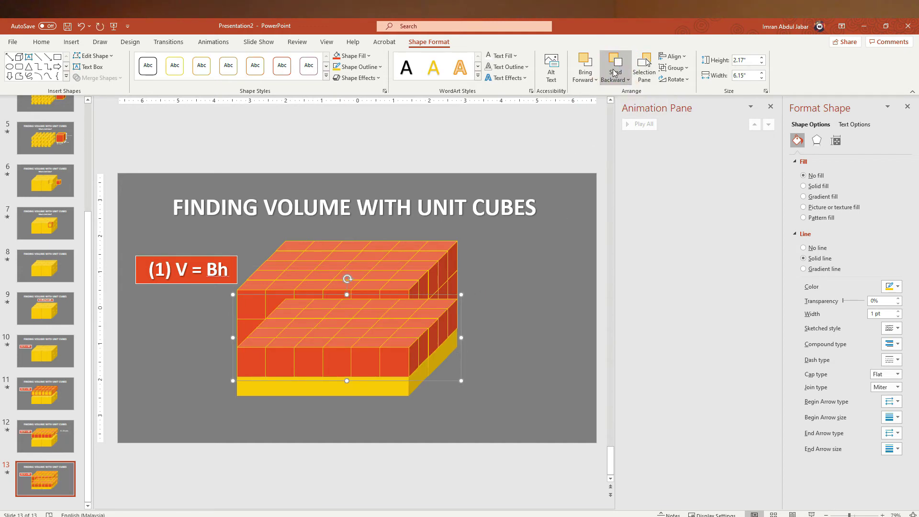
left_click(614, 72)
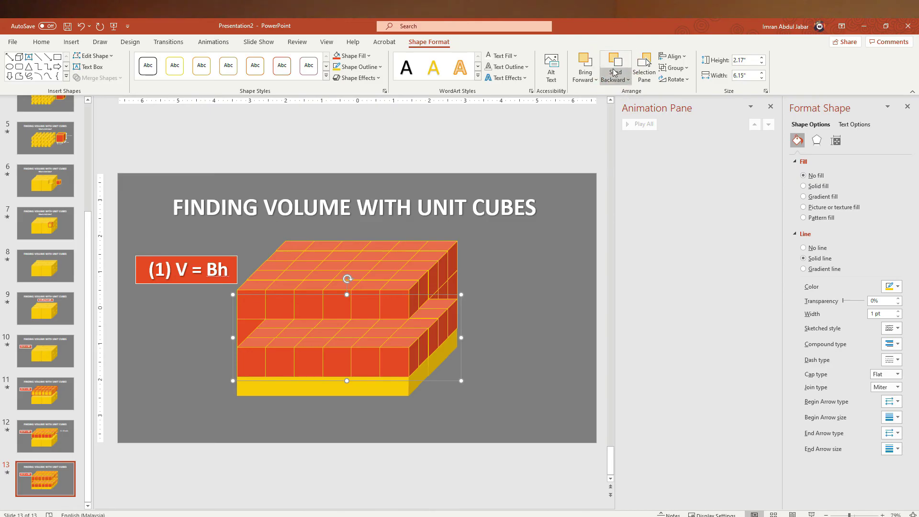
left_click(614, 71)
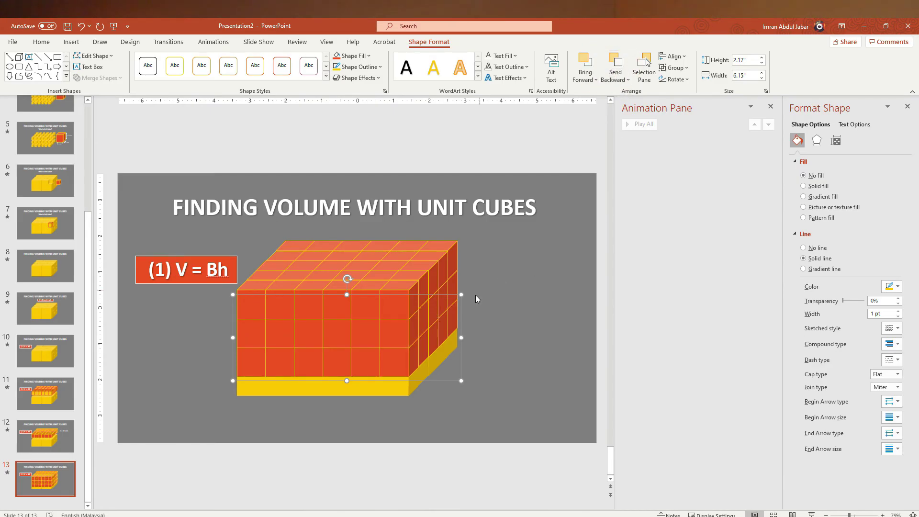
left_click(398, 330, "shift")
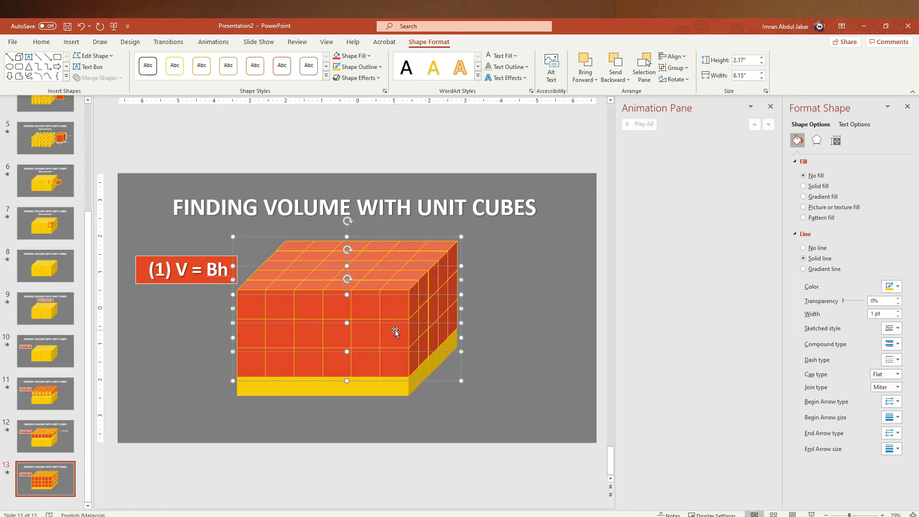
left_click_drag(395, 329, 397, 348)
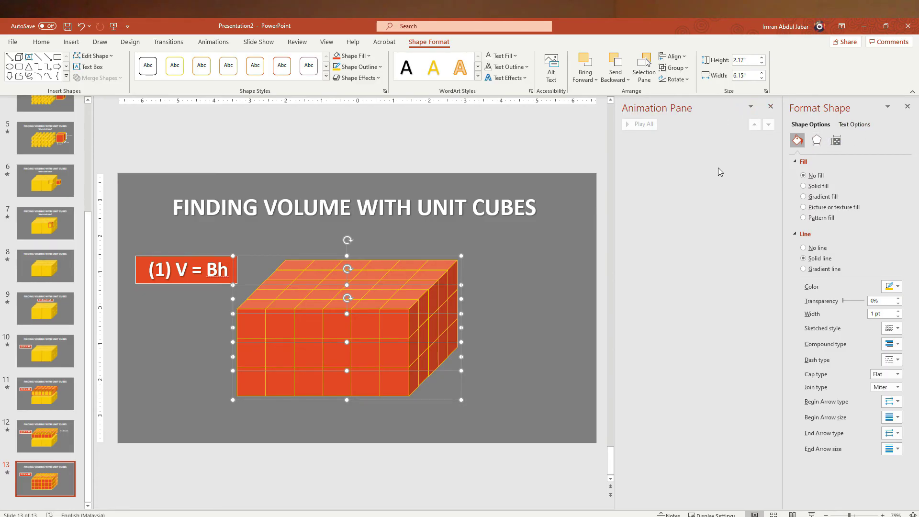
- Cut the orange block, delete the yellow cuboid's unit cubes, and paste the block back
key("ctrl+x")
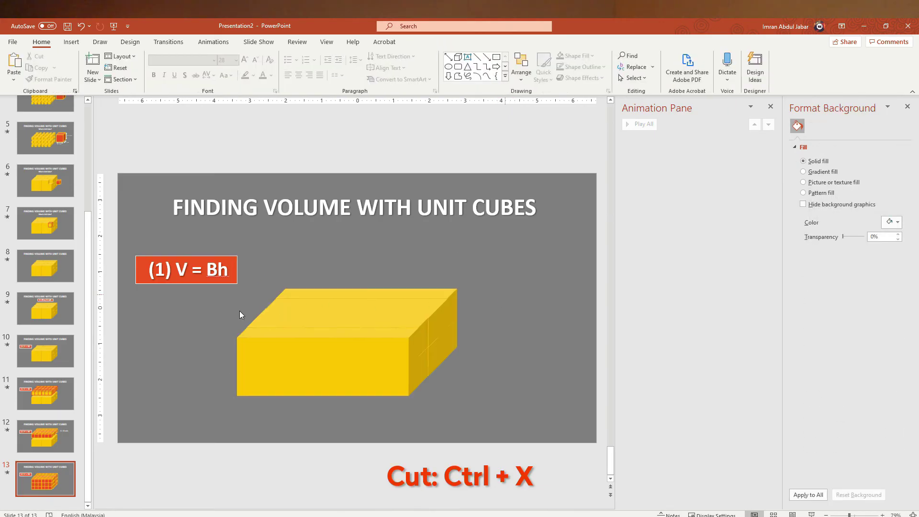
left_click_drag(515, 420, 217, 268)
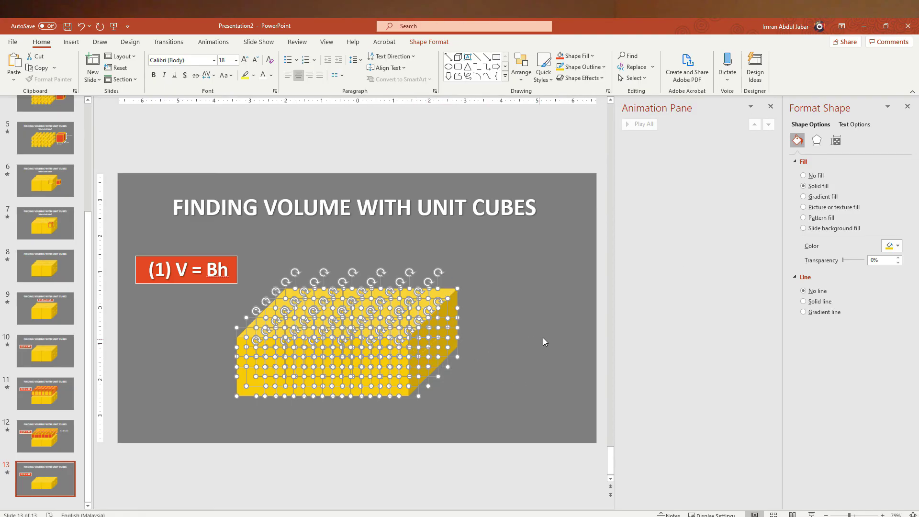
key("Delete")
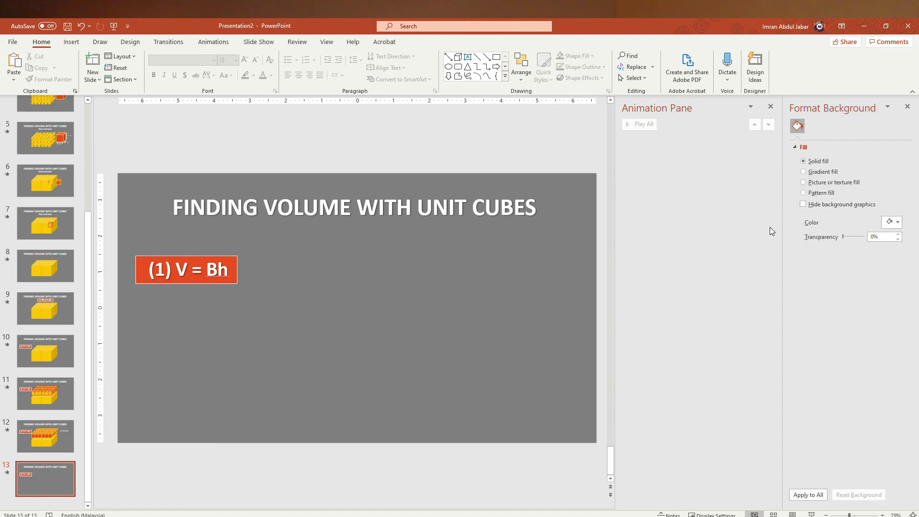
key("ctrl+v")
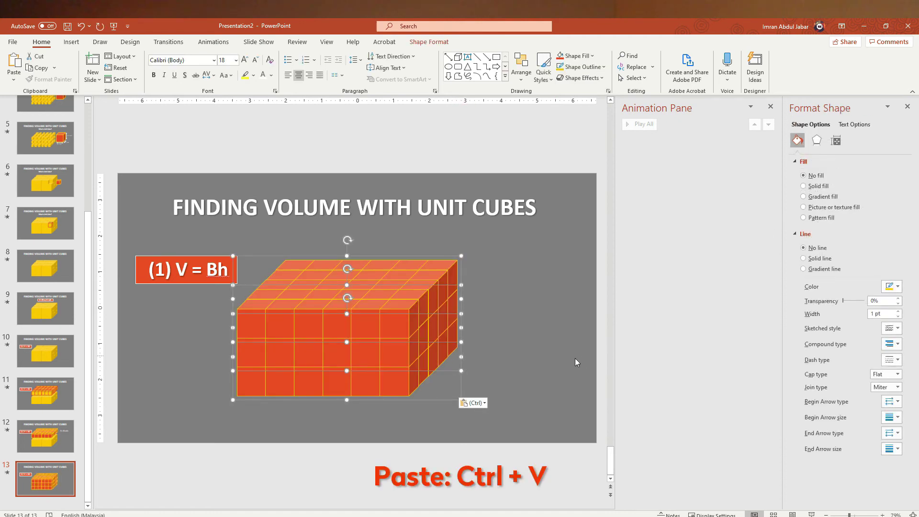
left_click(531, 364)
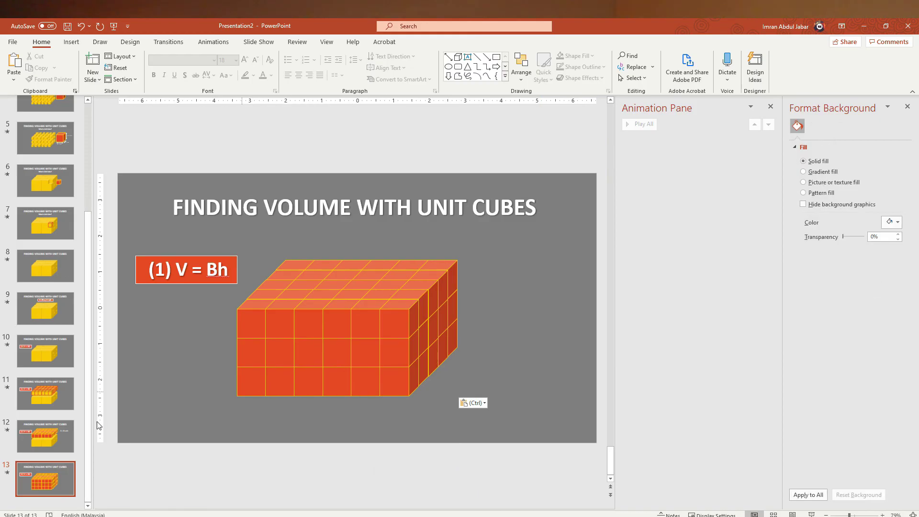
- Compare slides 12 and 13, then select the orange cube block on slide 13
left_click(47, 438)
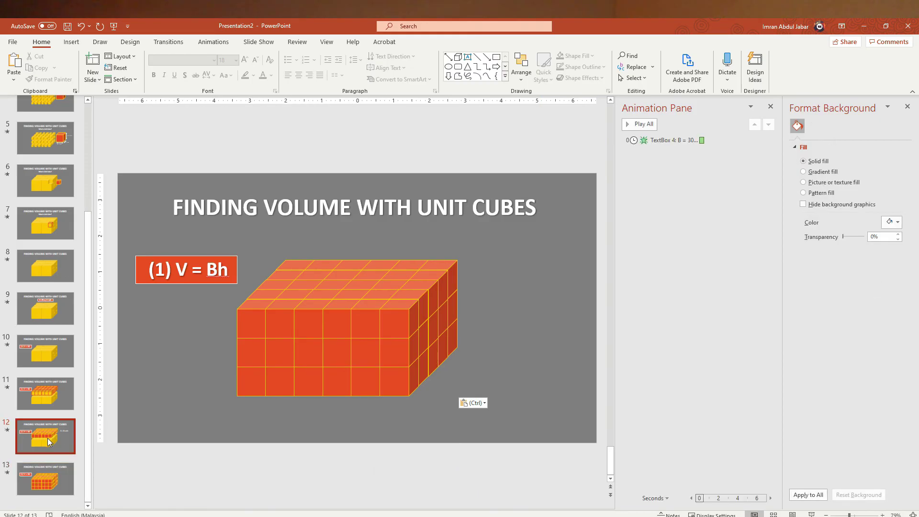
left_click(64, 477)
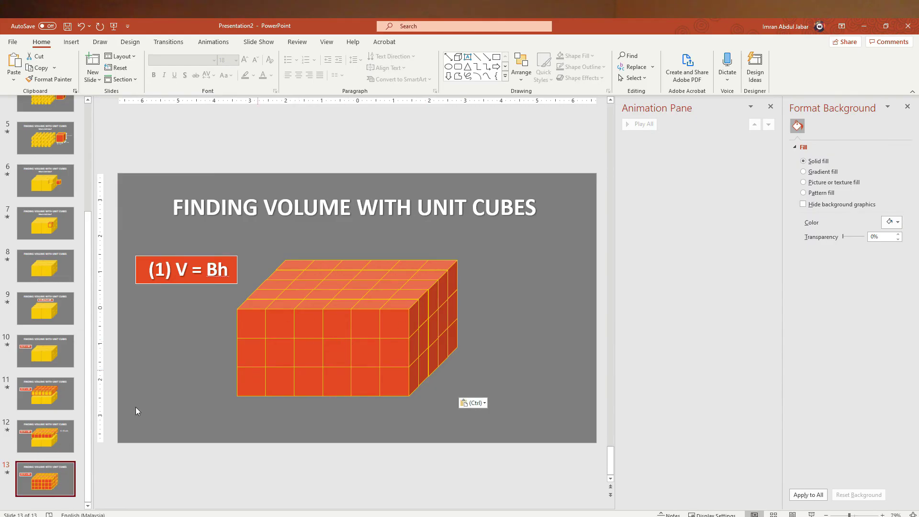
left_click(48, 435)
left_click(59, 478)
left_click(363, 384)
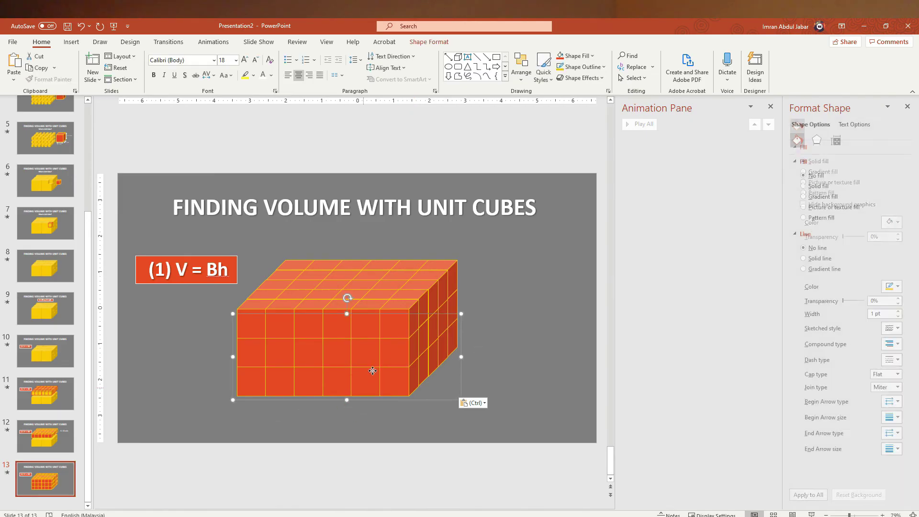
- Make the lower two cube layers solid yellow with no outline, keeping only the top layer orange
left_click(406, 352)
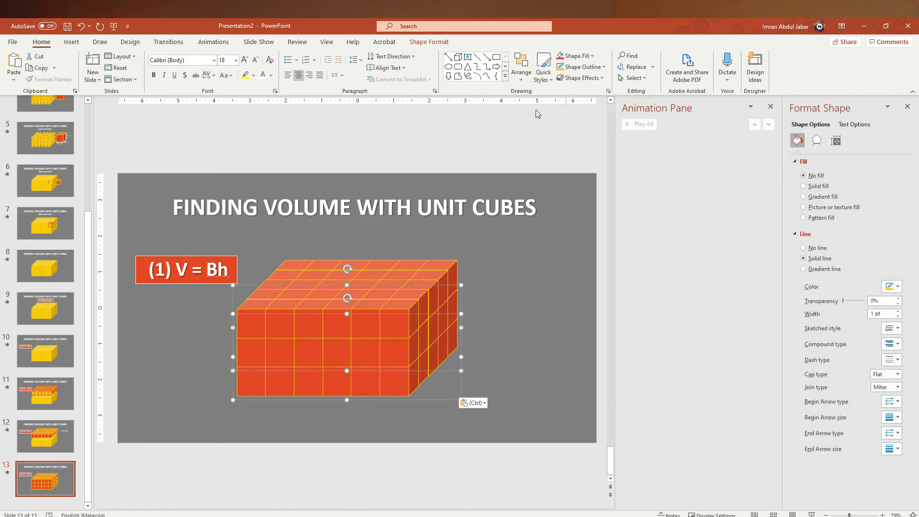
left_click(555, 66)
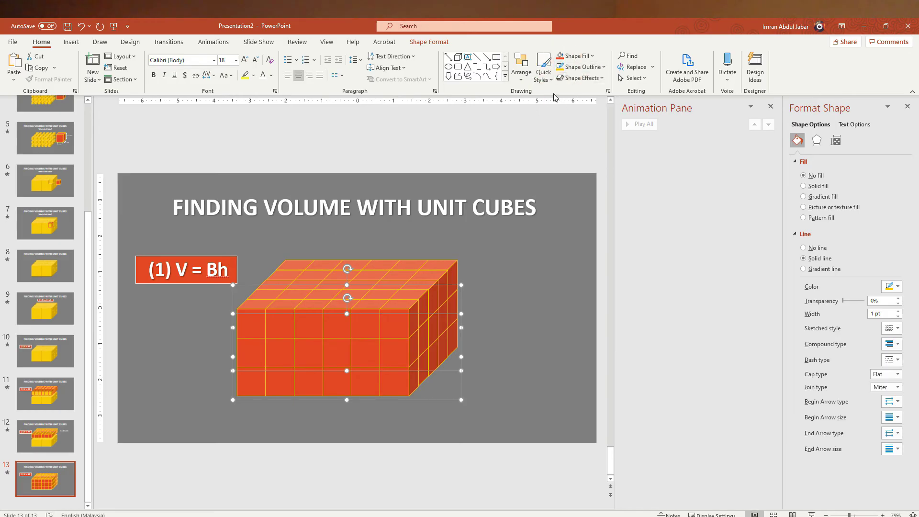
left_click(591, 57)
left_click(583, 145)
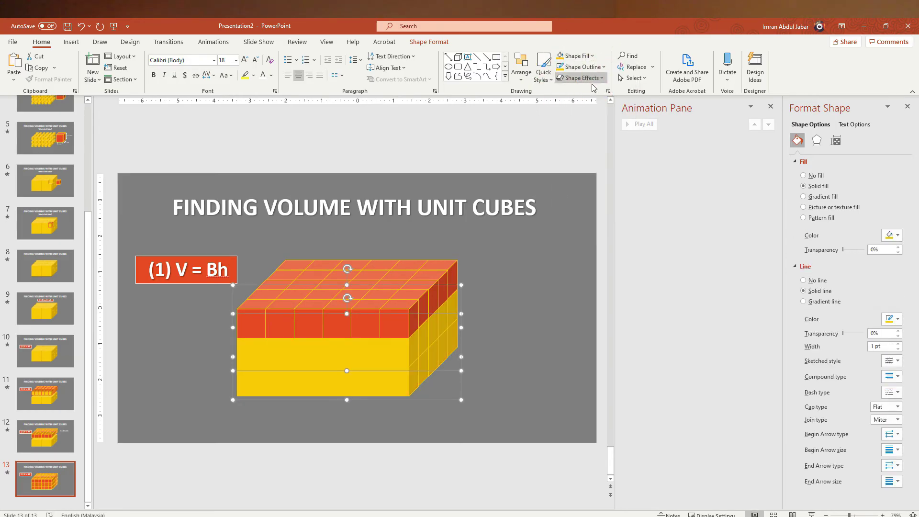
left_click(594, 67)
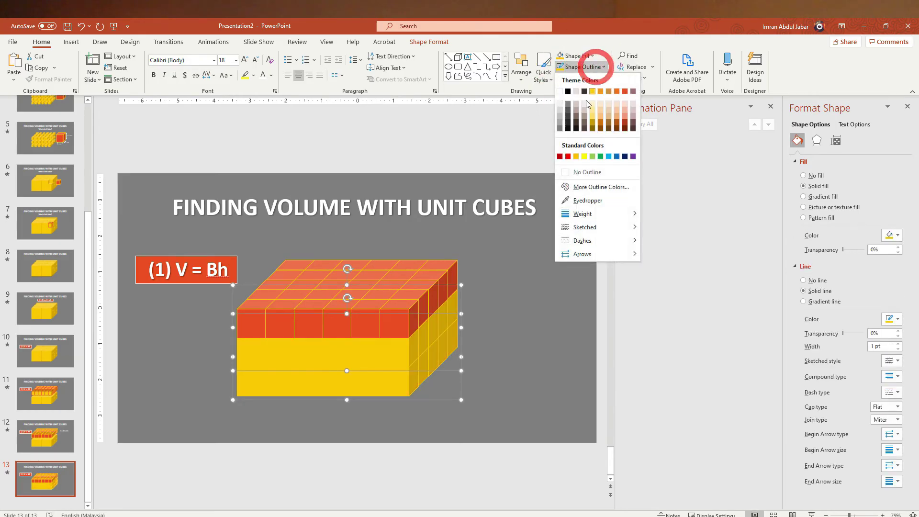
left_click(580, 173)
left_click(533, 329)
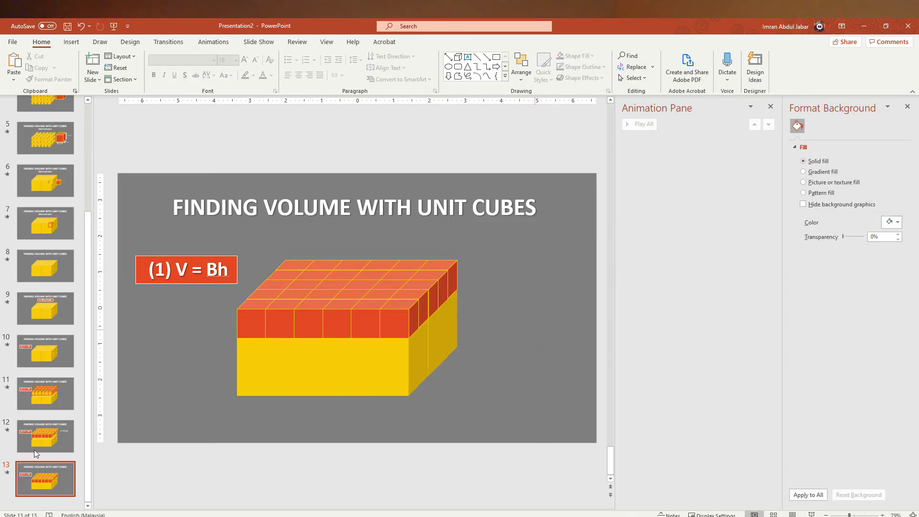
left_click(65, 482)
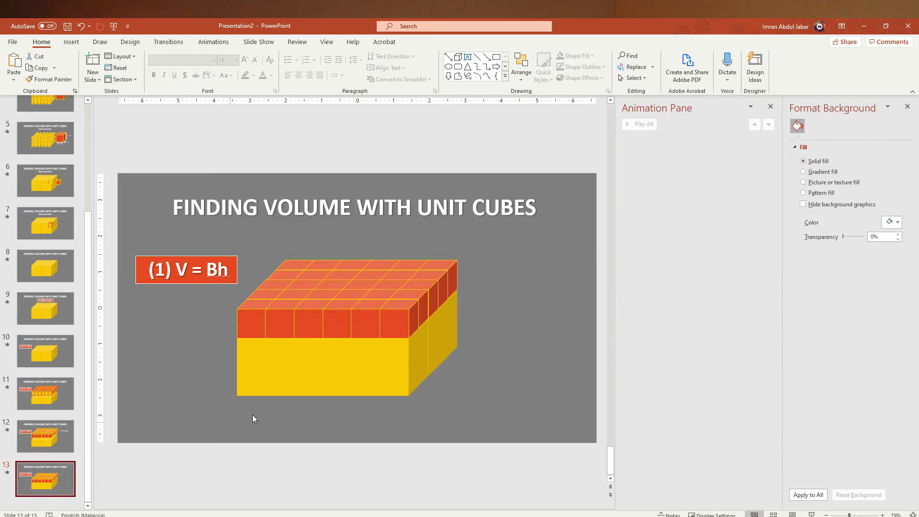
- Duplicate slide 13 as slide 14 and lift the orange layer above the yellow block
right_click(52, 478)
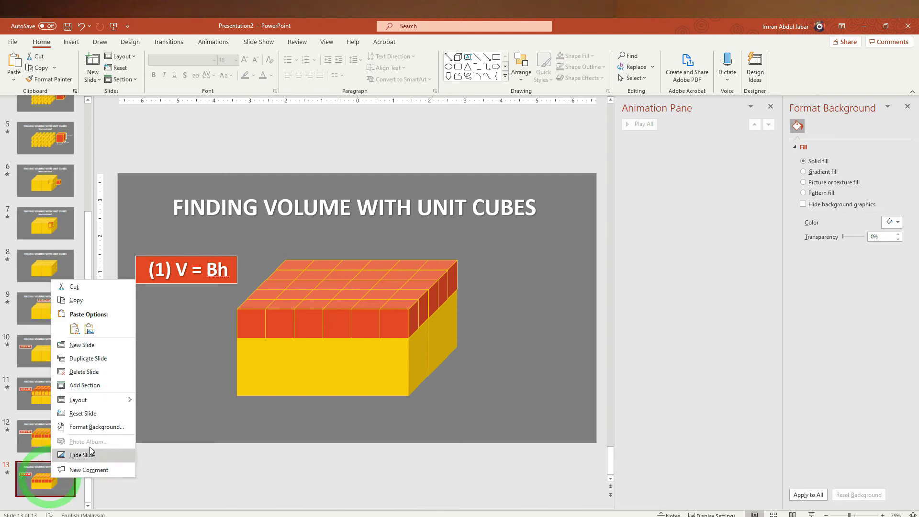
left_click(115, 358)
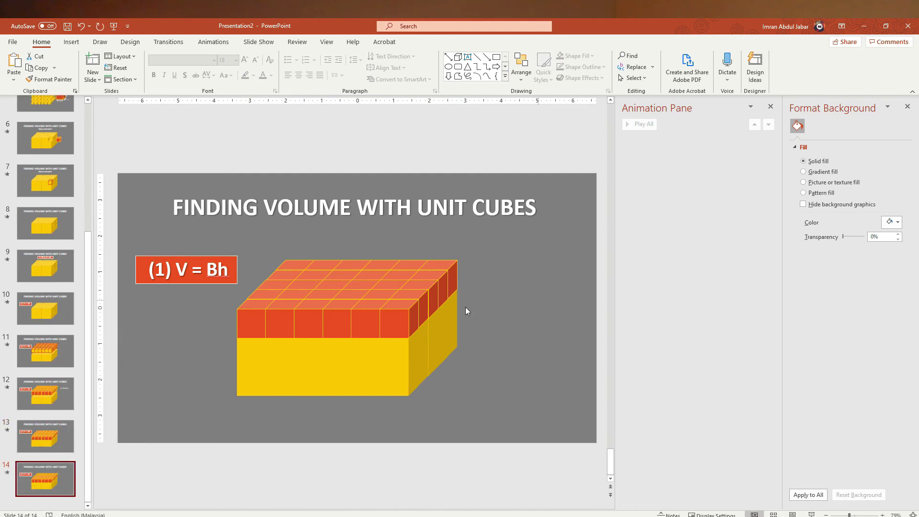
left_click(362, 311)
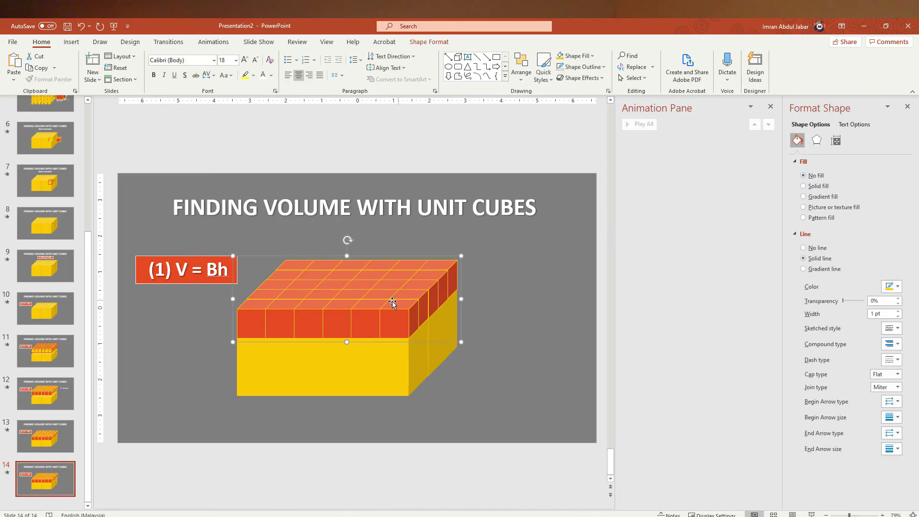
left_click_drag(386, 303, 393, 273)
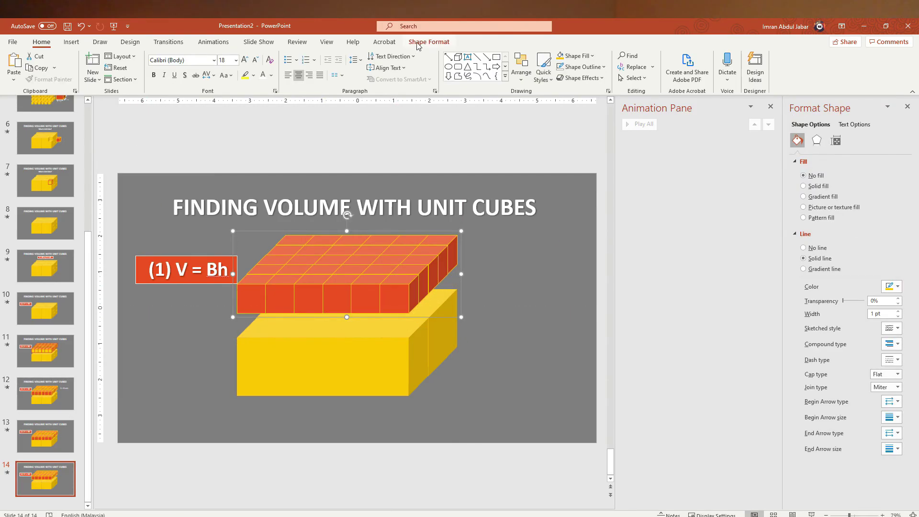
- Apply the Morph transition to slide 14
left_click(168, 42)
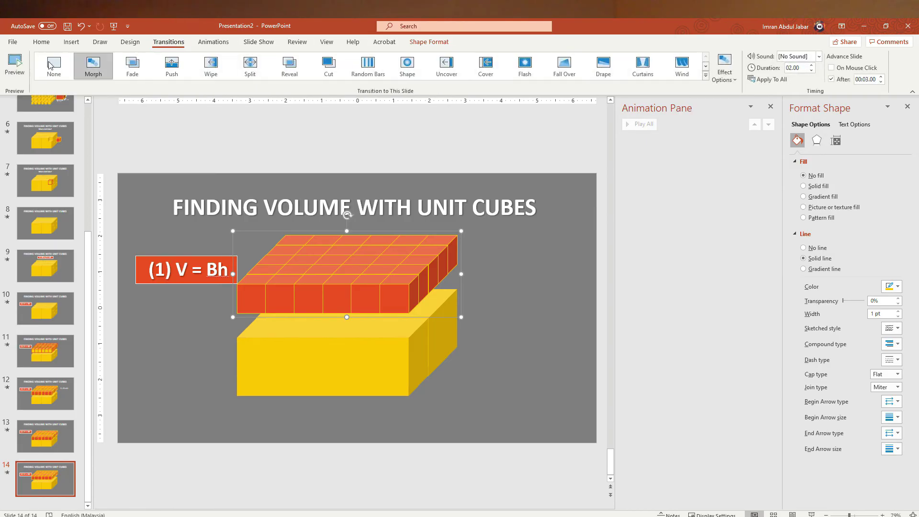
left_click(14, 67)
left_click(71, 478)
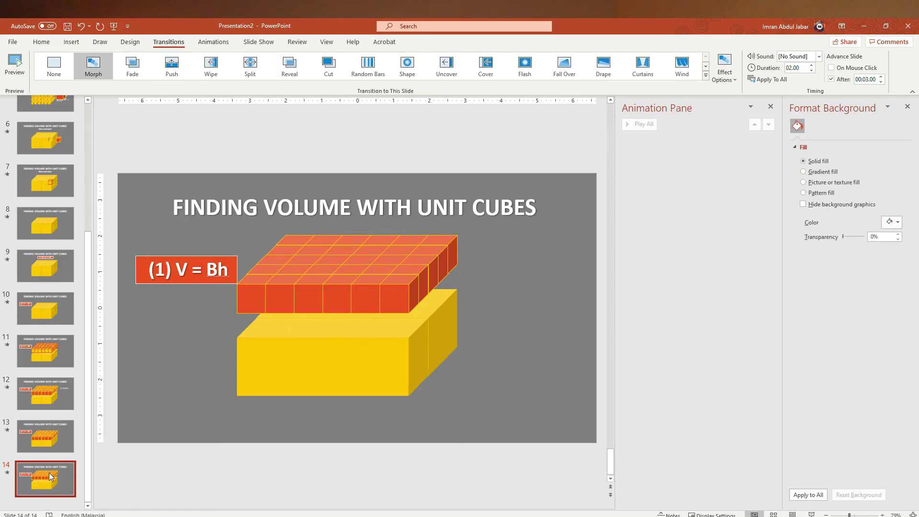
right_click(52, 477)
- Duplicate slide 14 as slide 15 and make a raised copy of the yellow block
left_click(103, 353)
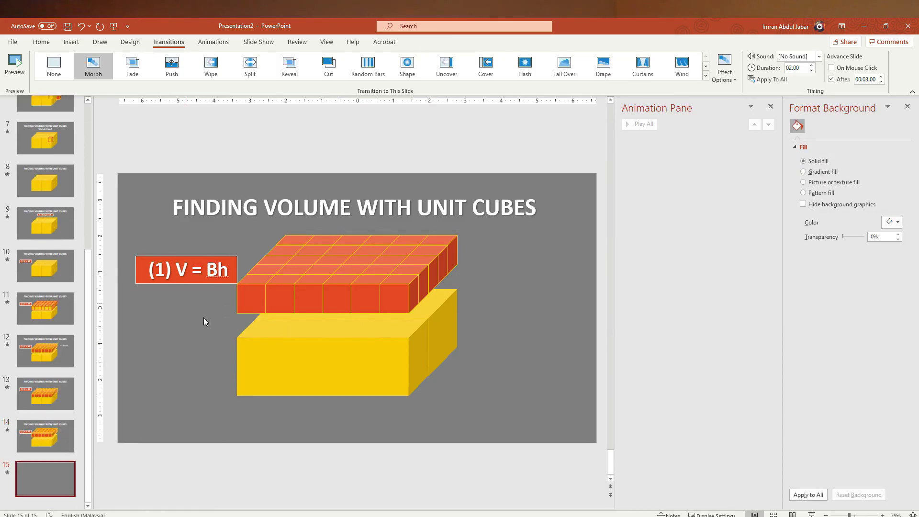
left_click(332, 335)
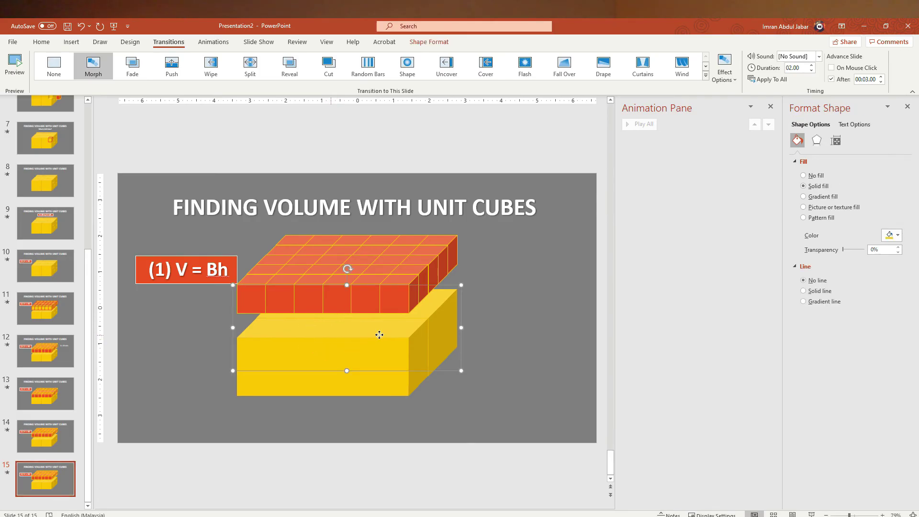
left_click_drag(380, 334, 383, 324)
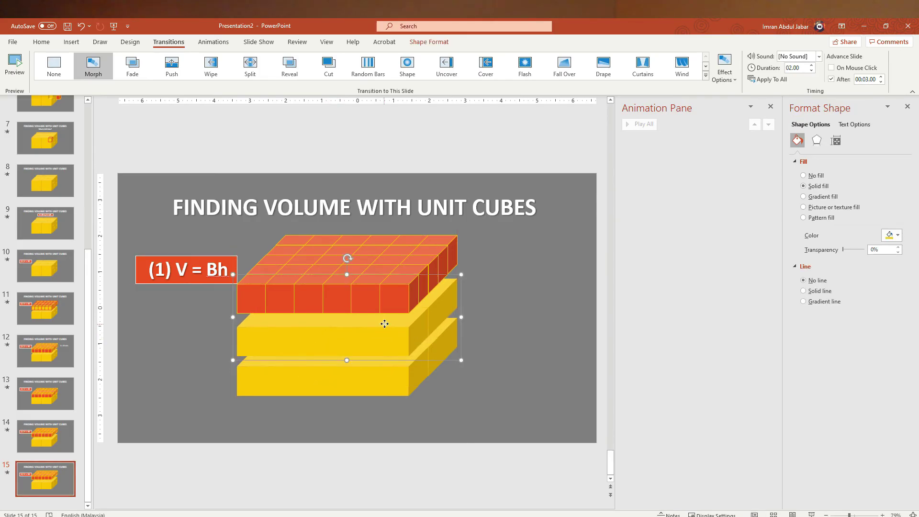
left_click(383, 323)
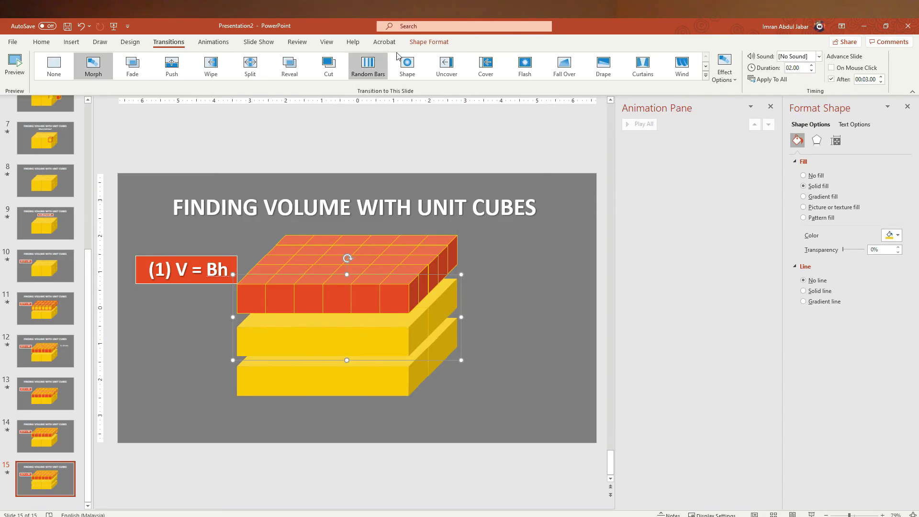
- Fill the new middle layer orange with gold unit-cube outlines
left_click(443, 43)
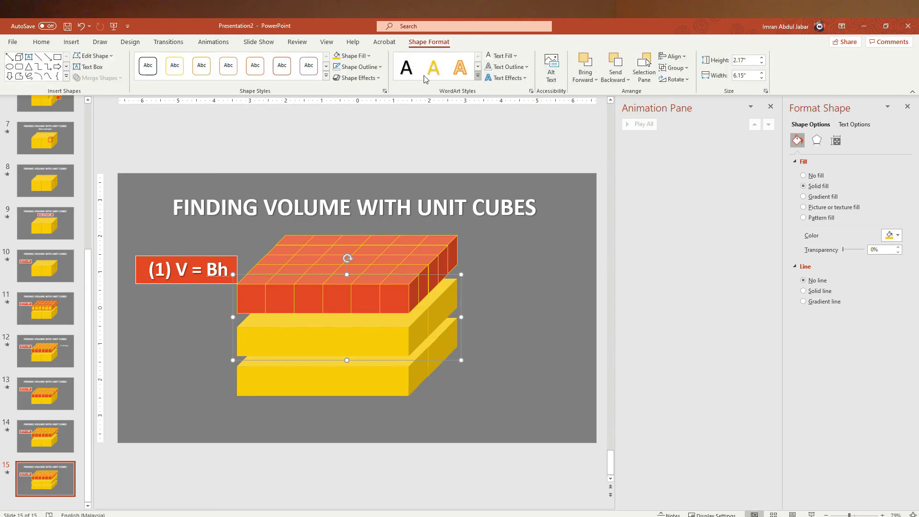
left_click(353, 56)
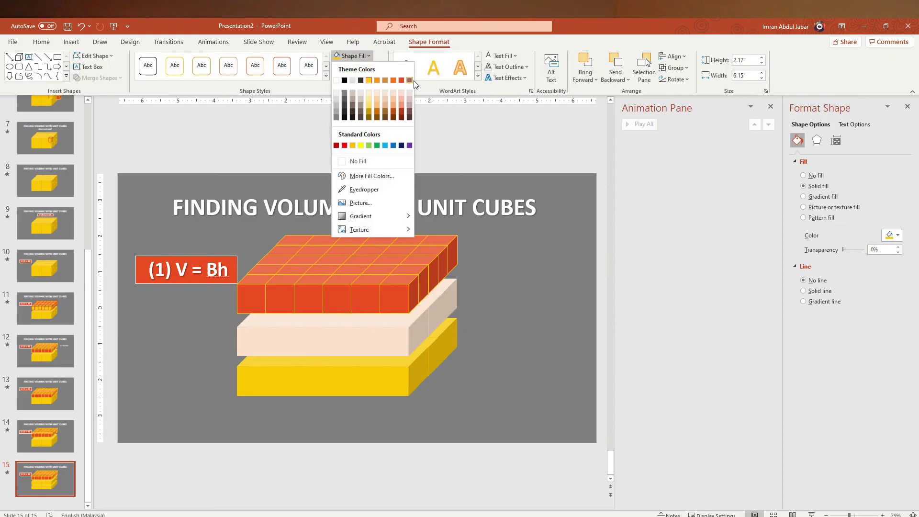
left_click(377, 80)
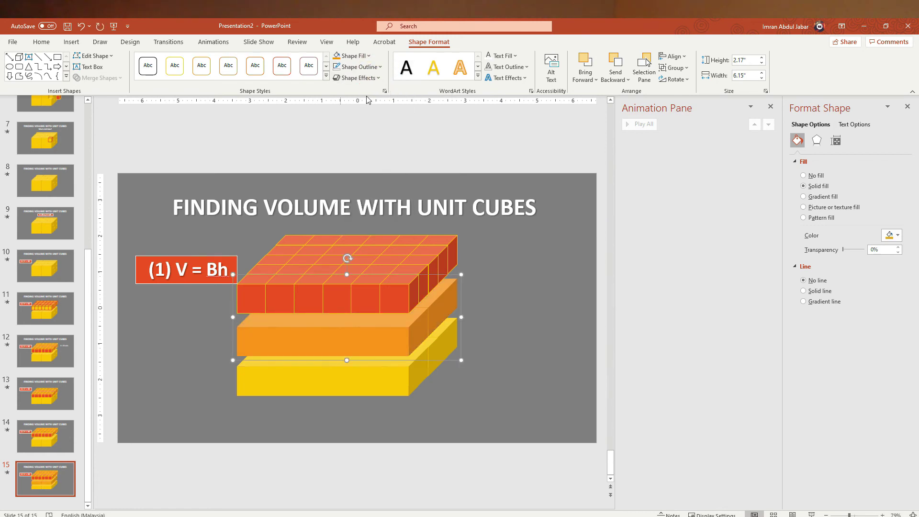
left_click(359, 66)
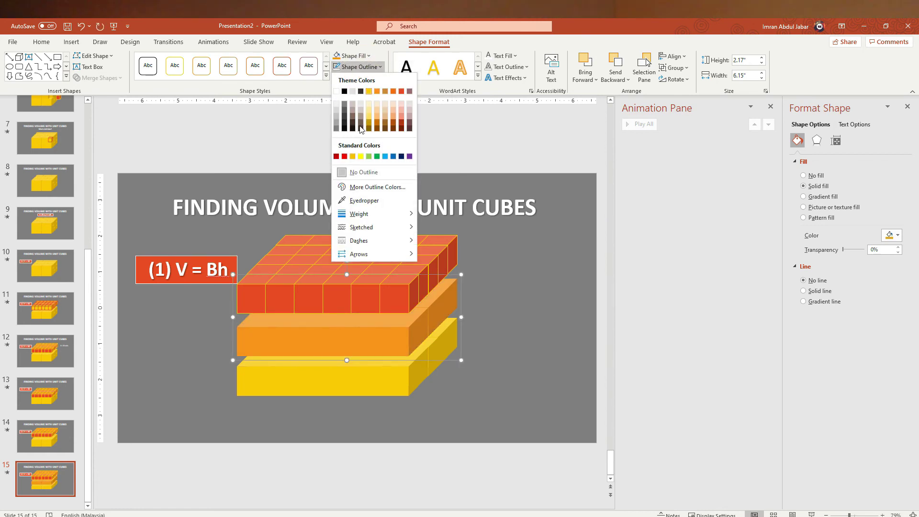
left_click(368, 91)
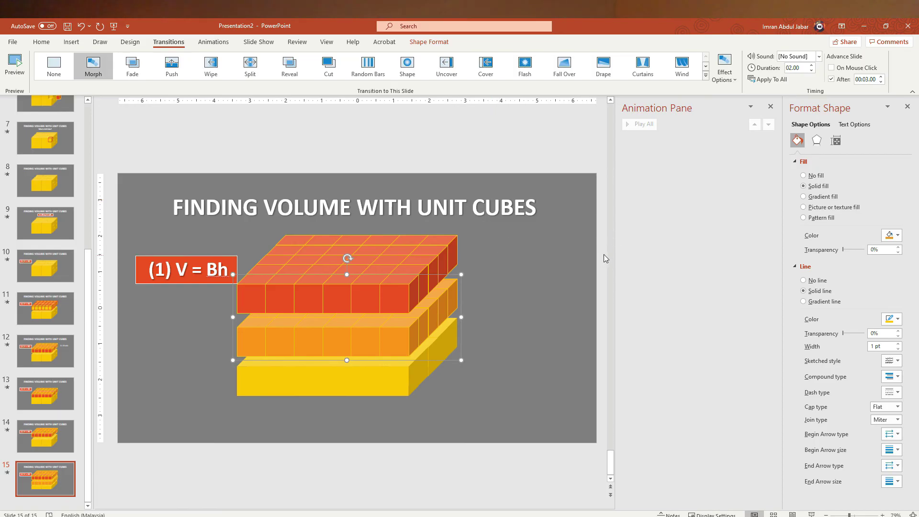
- Copy the 'B = 30 units' label from slide 12 onto slide 15
left_click(45, 354)
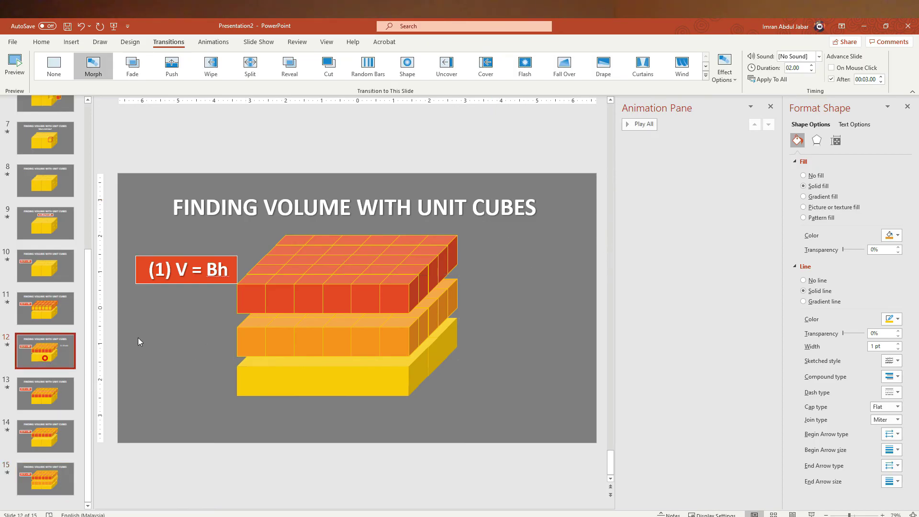
left_click(513, 252)
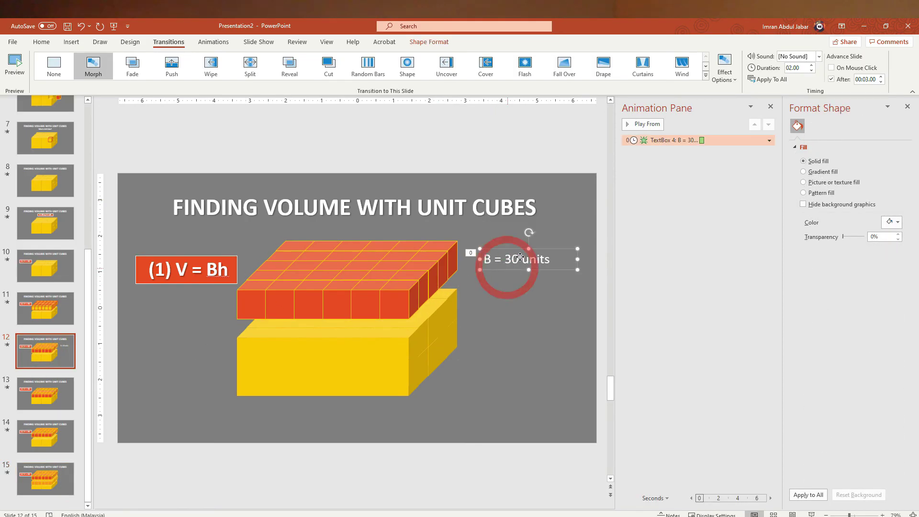
left_click(47, 481)
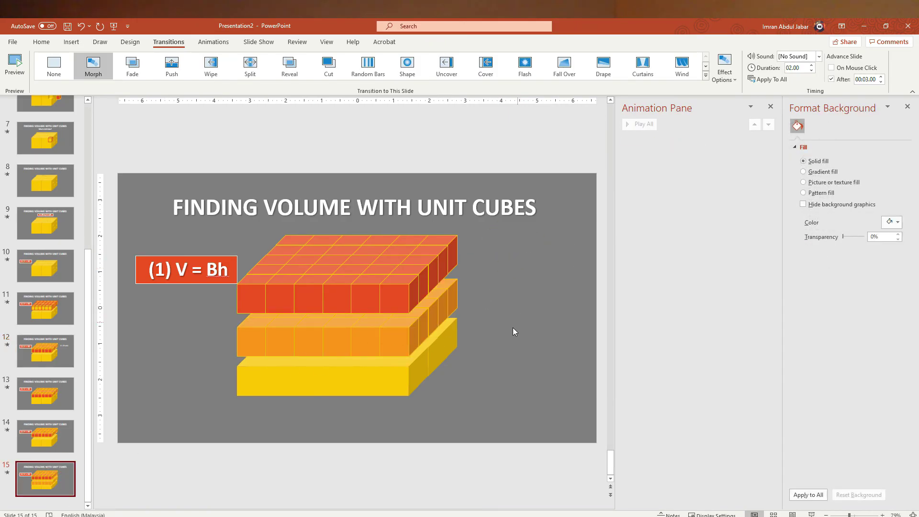
key("ctrl+v")
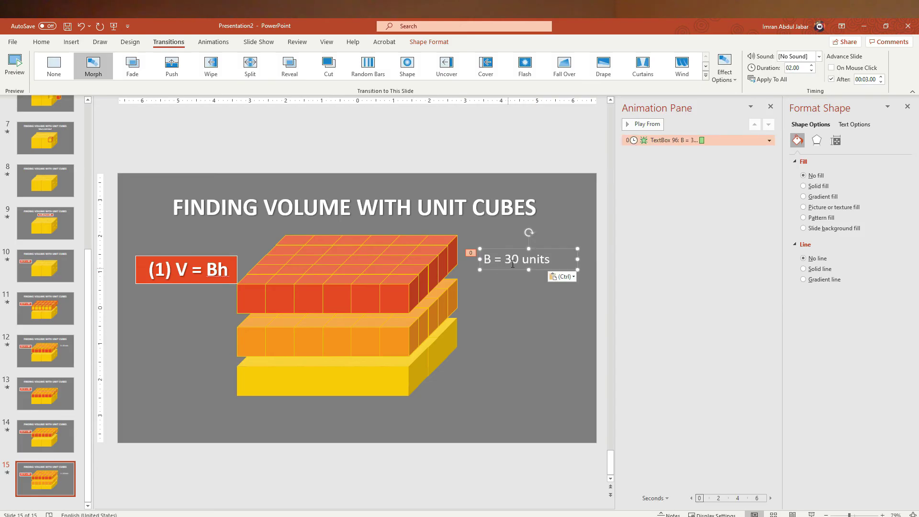
- Edit the pasted label to read 'h = 3', then return to slide 12
left_click(492, 260)
double_click(486, 259)
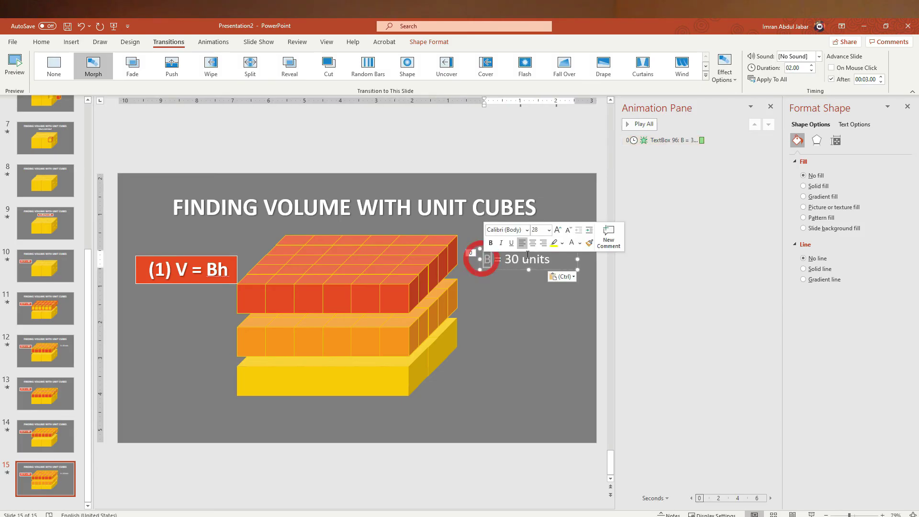
type("h")
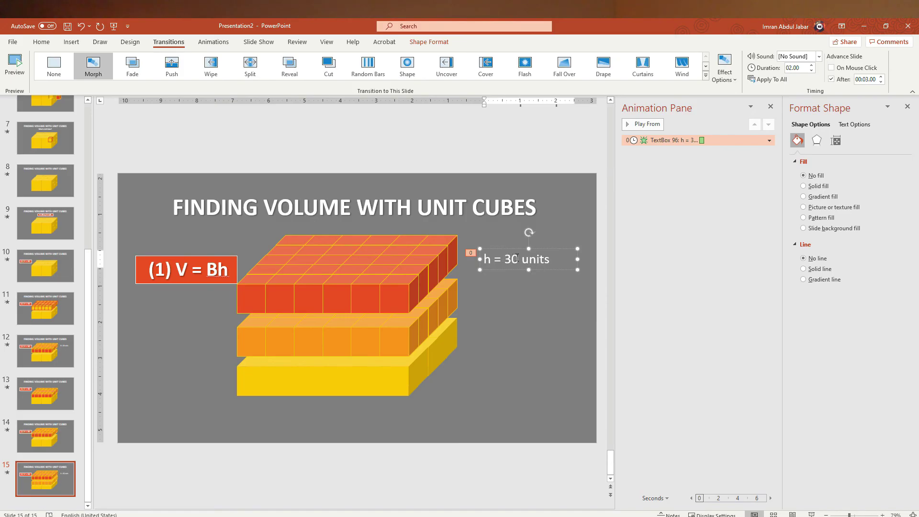
left_click_drag(516, 259, 520, 259)
key("Delete")
key("Delete")
key("Delete")
key("Delete")
key("Delete")
key("Delete")
key("Delete")
left_click(50, 351)
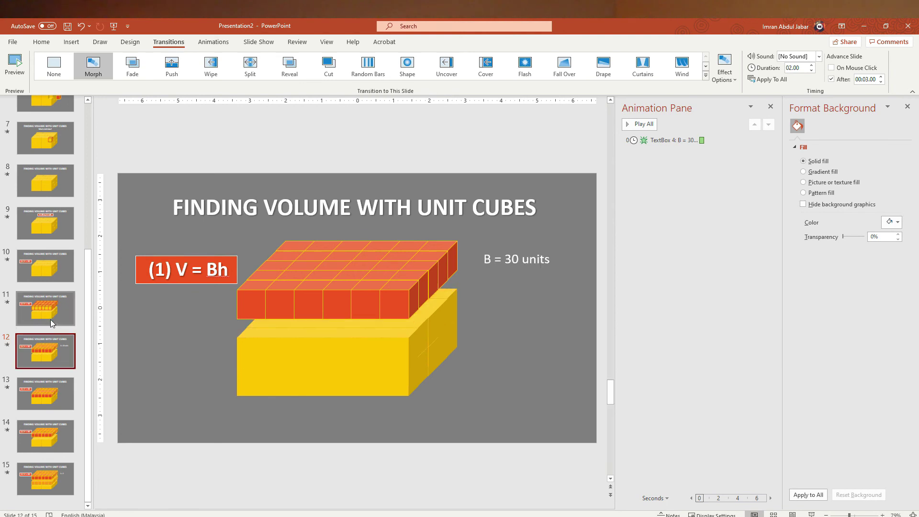
- Review slides 11 to 13, then play the slide show from slide 12
left_click(48, 314)
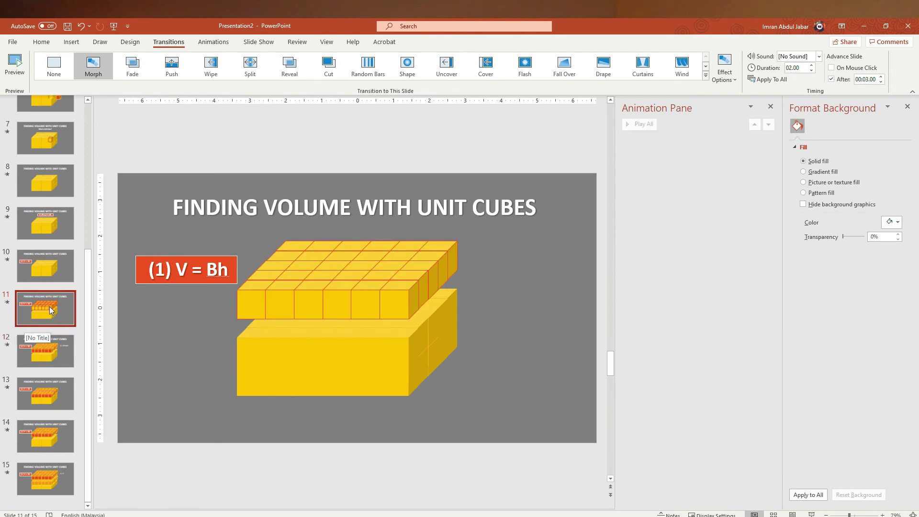
left_click(64, 354)
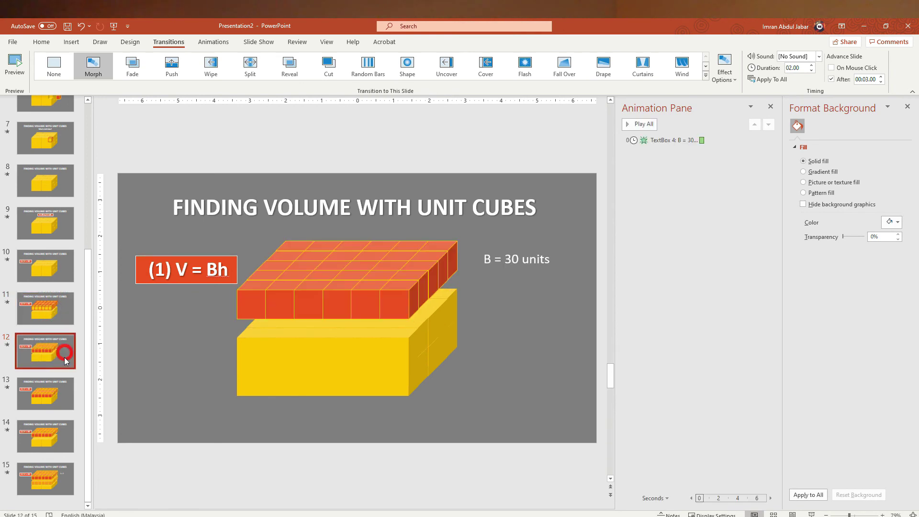
left_click(55, 394)
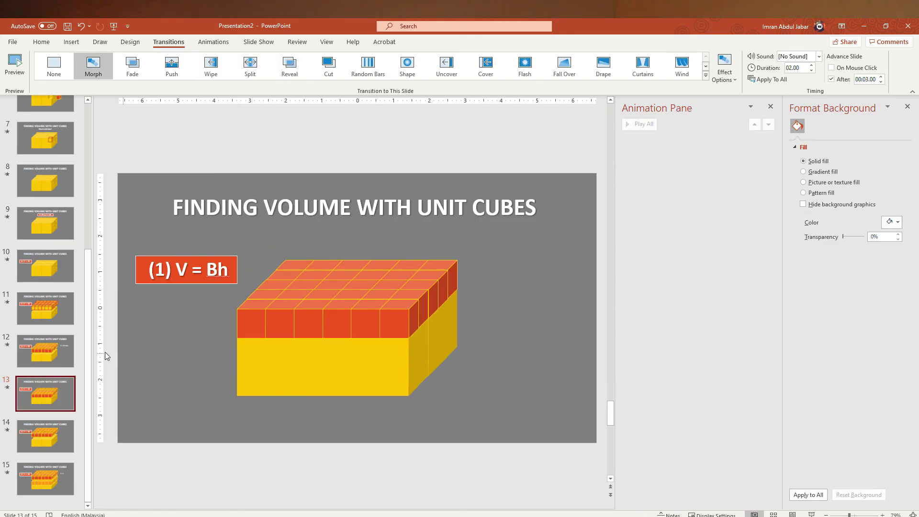
left_click(50, 356)
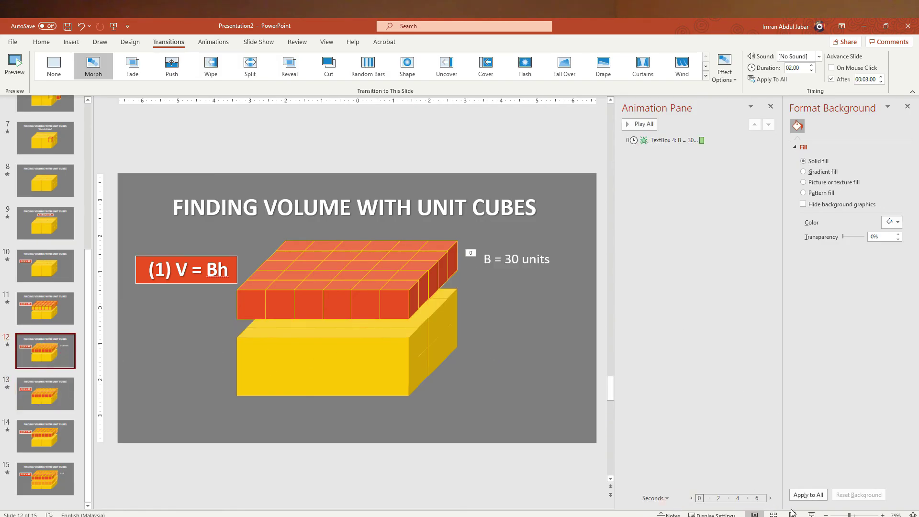
left_click(811, 514)
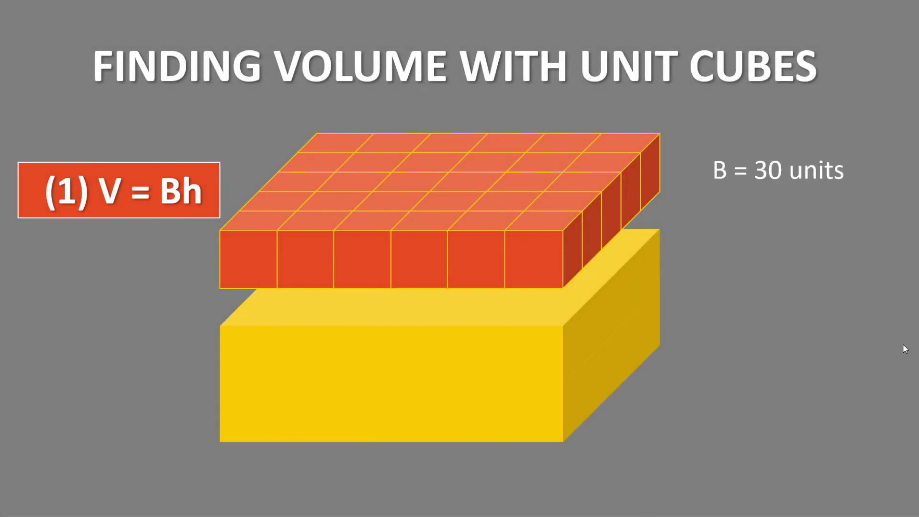
- Advance through the cube-layer Morph transitions, then end the show with Esc
left_click(904, 344)
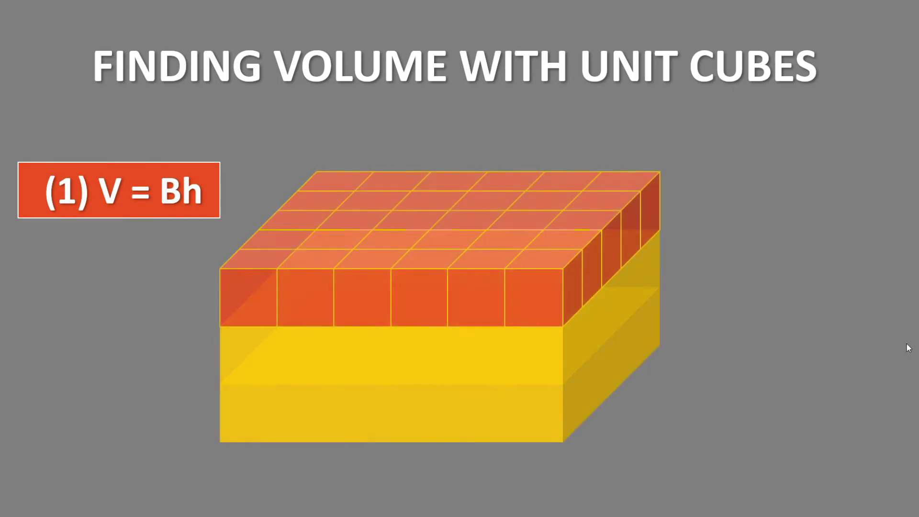
left_click(904, 344)
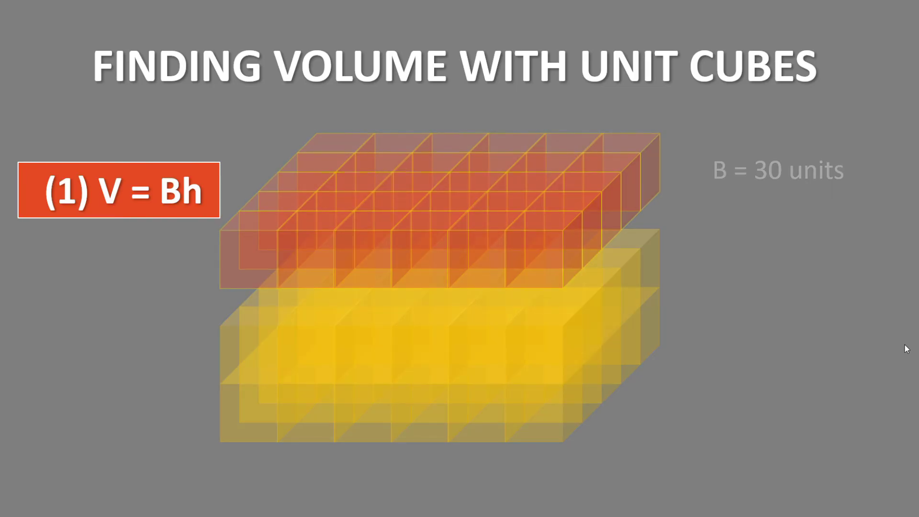
key("Escape")
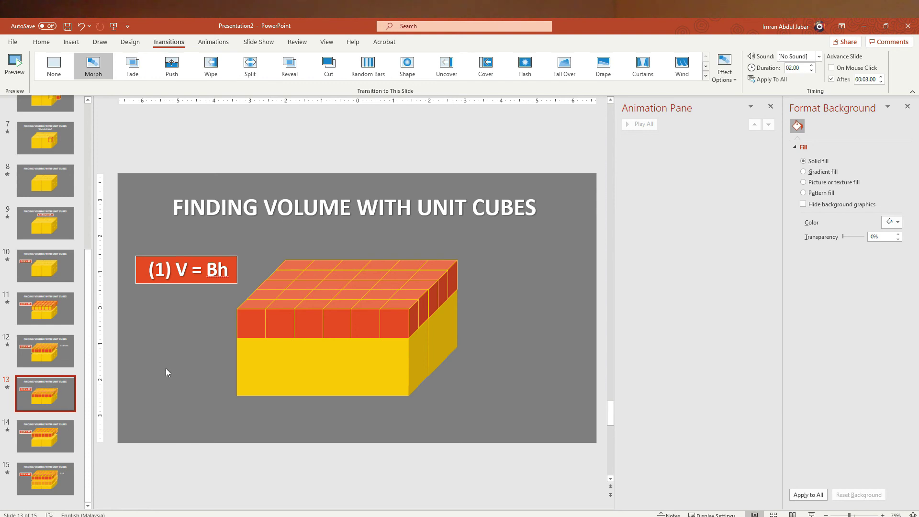
- Ungroup the cube groups on slide 13 into individual unit cubes with Ctrl+Shift+G
left_click(50, 350)
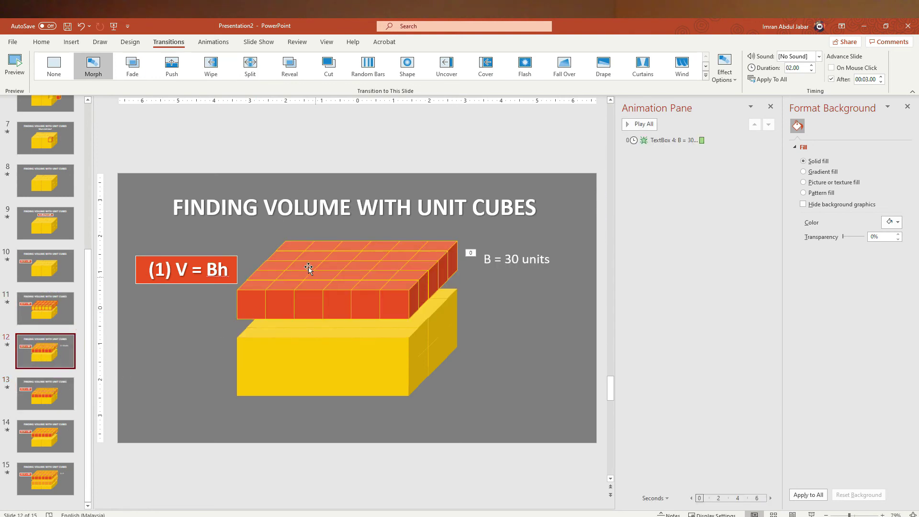
left_click(263, 325)
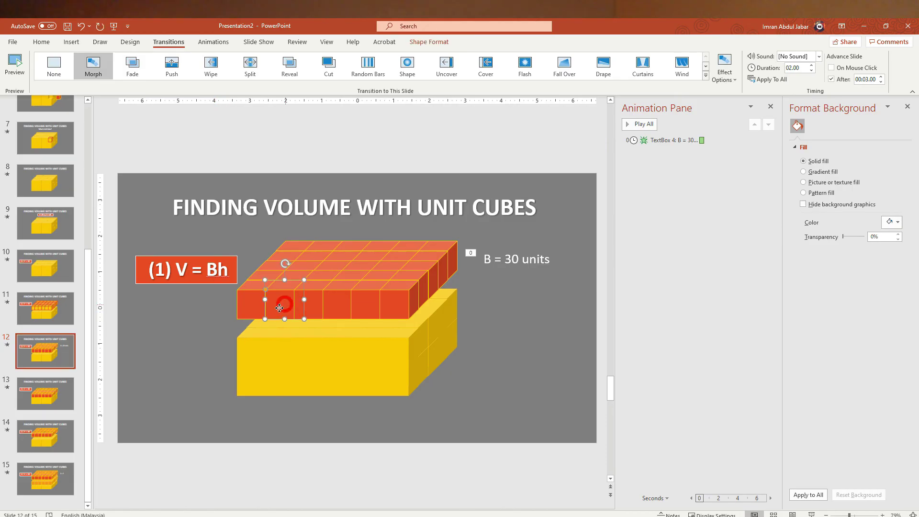
left_click(62, 383)
left_click_drag(516, 404, 181, 229)
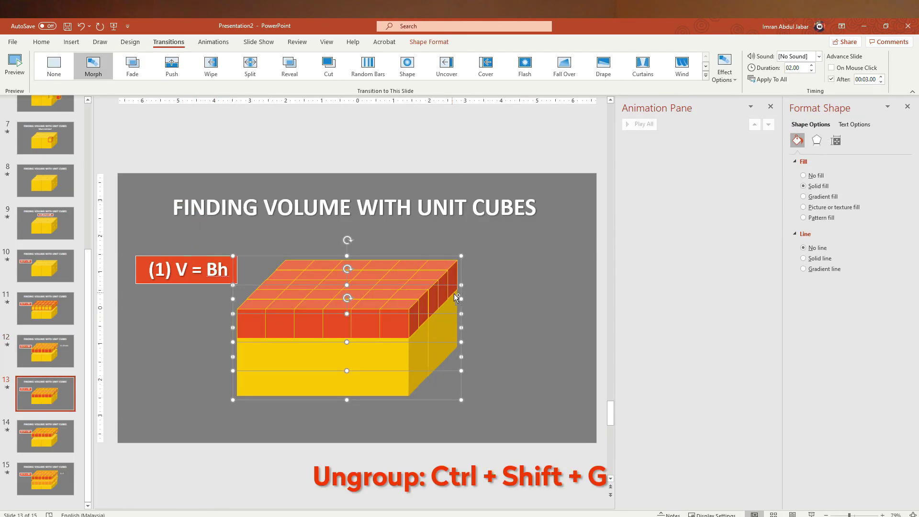
key("ctrl+shift+g")
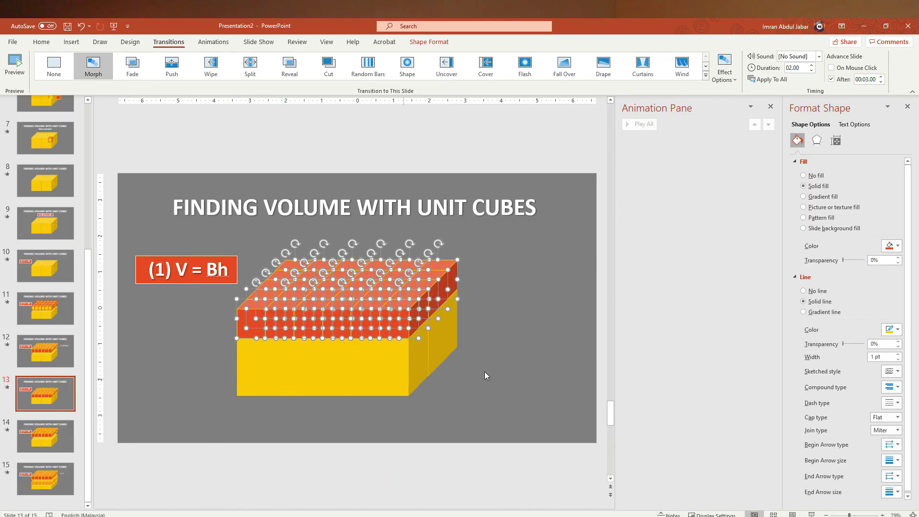
left_click(567, 383)
left_click_drag(509, 406, 203, 234)
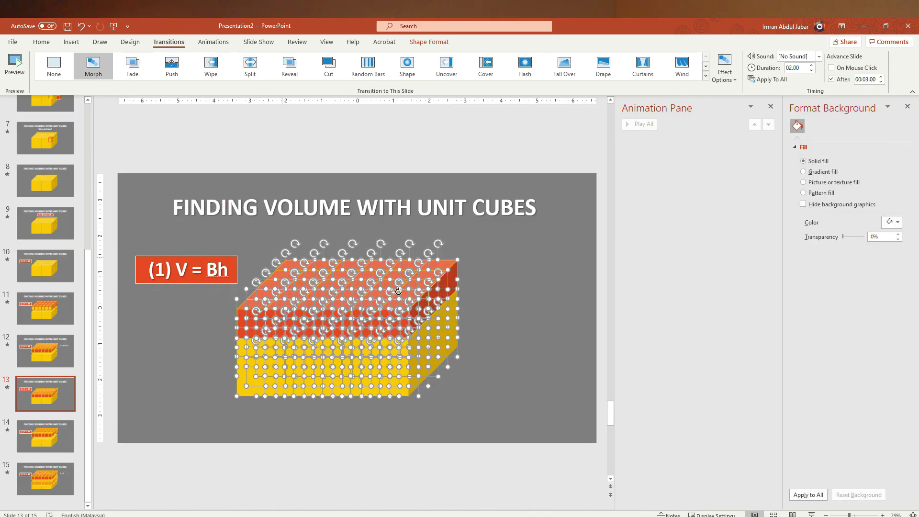
- Select the cubes on slide 14, then ungroup the three cube layers on slide 15
left_click(58, 433)
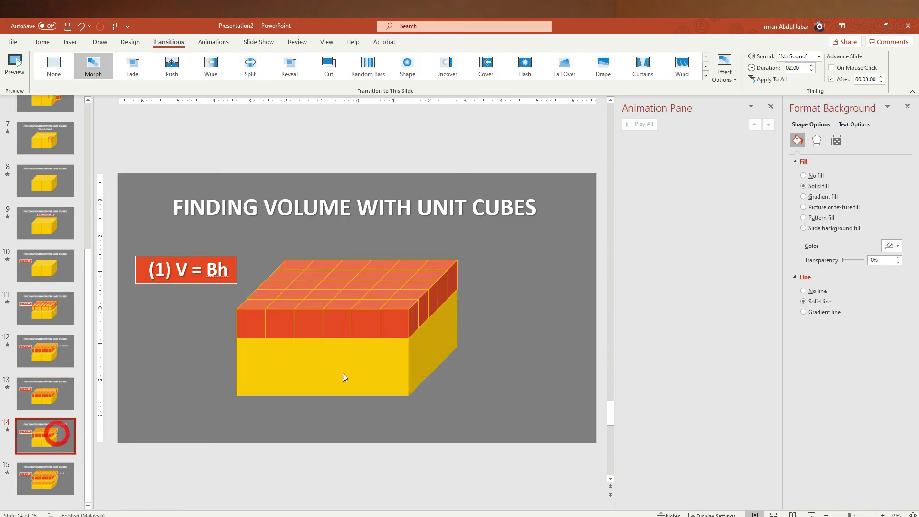
left_click_drag(184, 219, 466, 320)
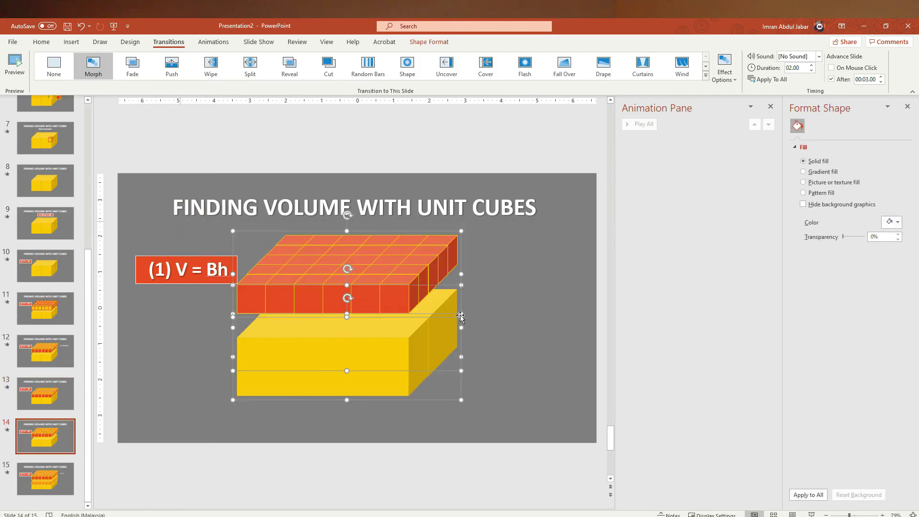
left_click_drag(519, 402, 200, 227)
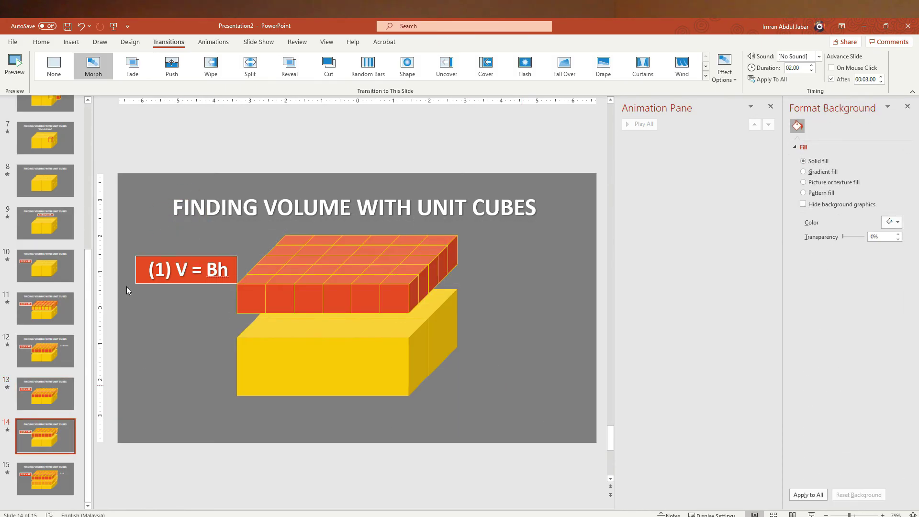
left_click(45, 478)
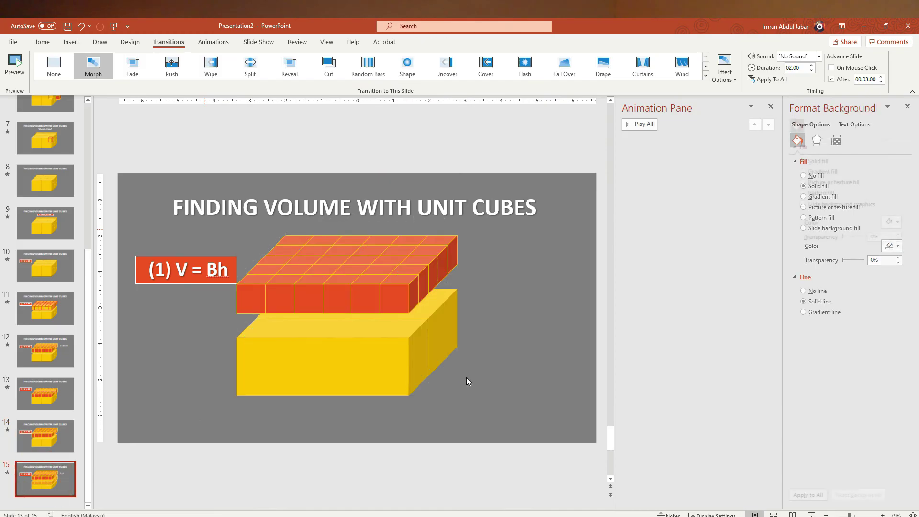
mouse_move(528, 409)
left_mouse_down()
mouse_move(236, 270)
mouse_move(210, 222)
left_mouse_up()
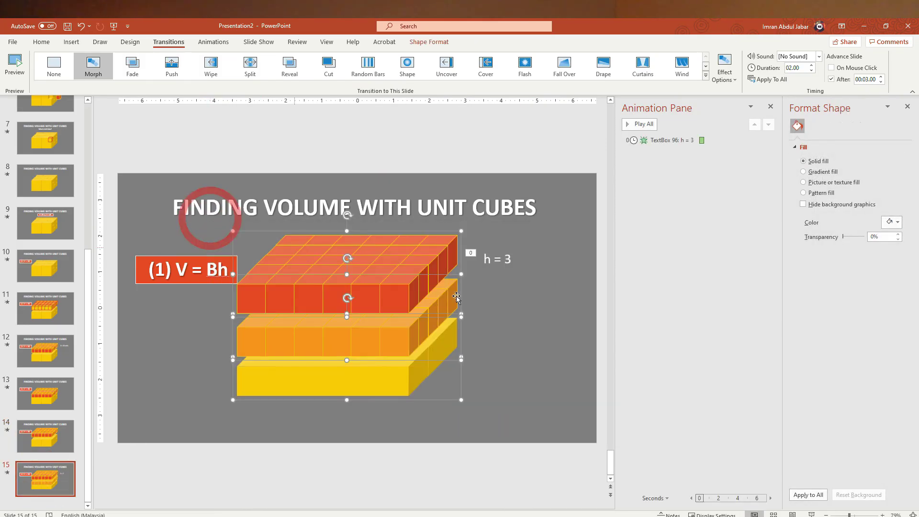
key("ctrl+shift+g")
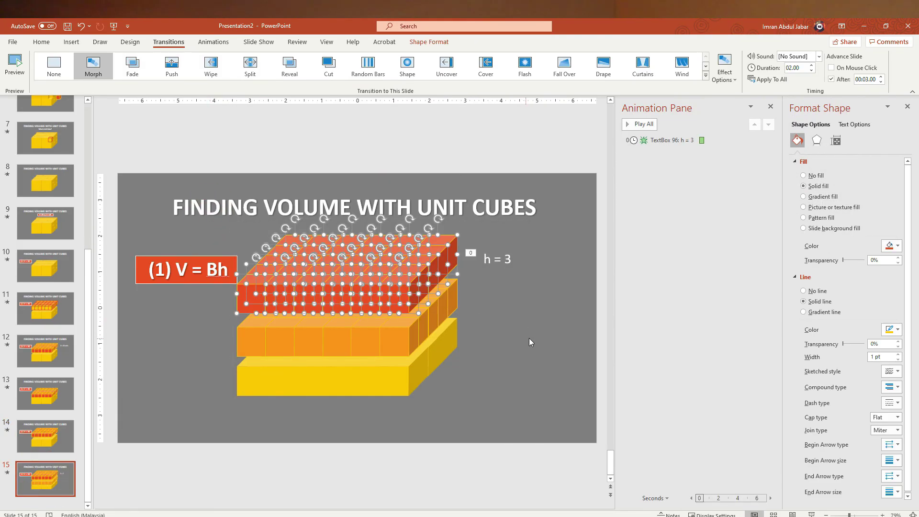
- Replay the slide show from slide 12 through the h = 3 label, then end it
left_click(65, 352)
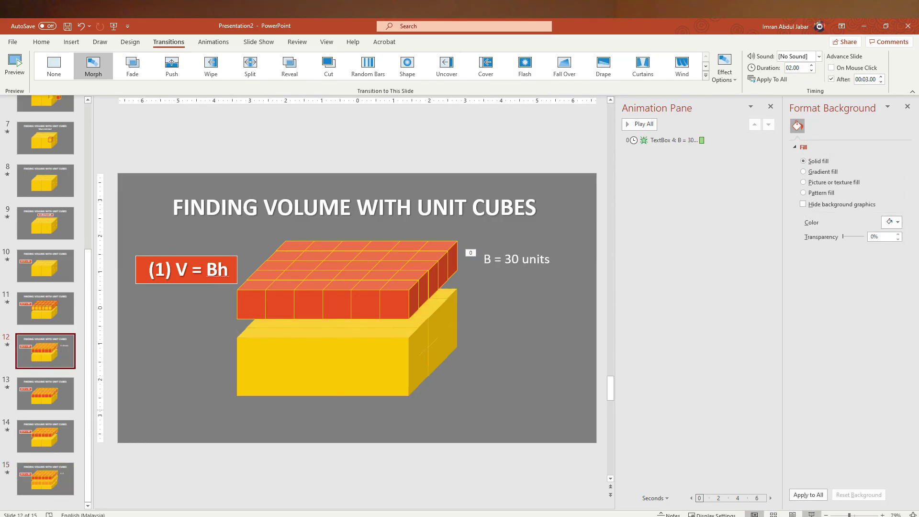
left_click(811, 513)
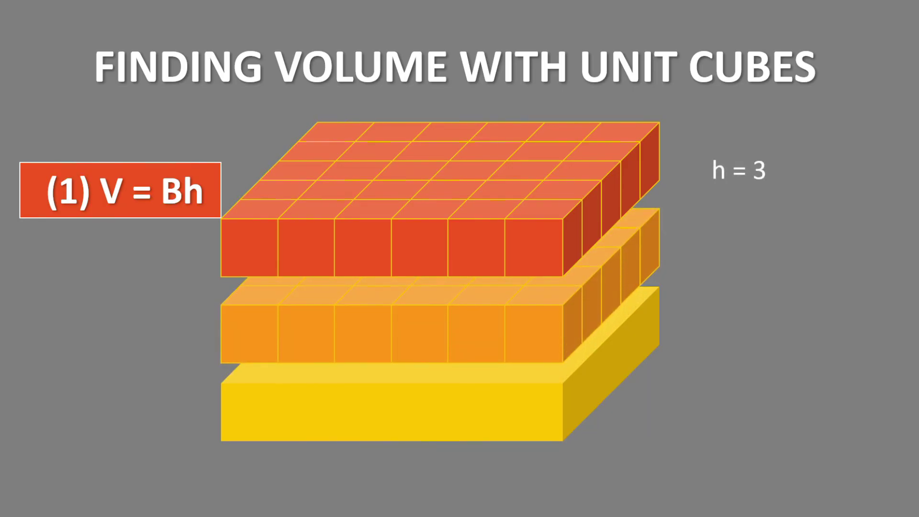
key("Escape")
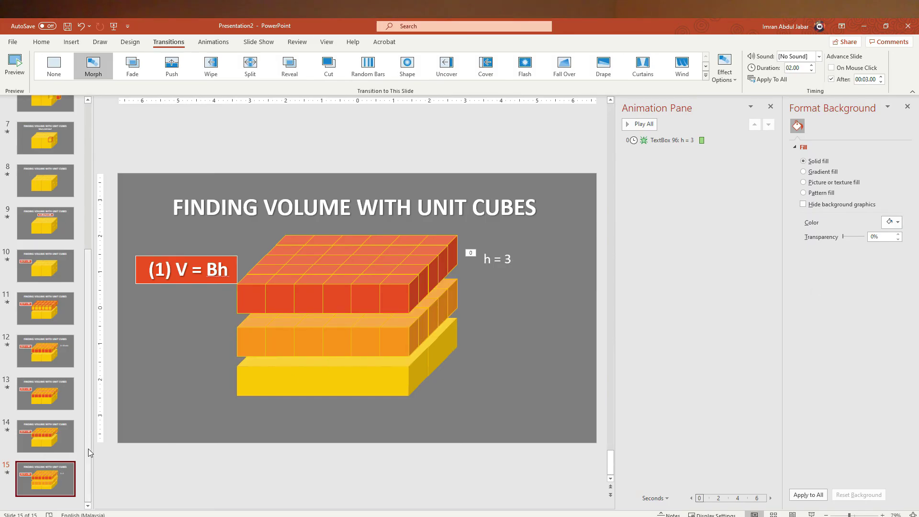
left_click(90, 455)
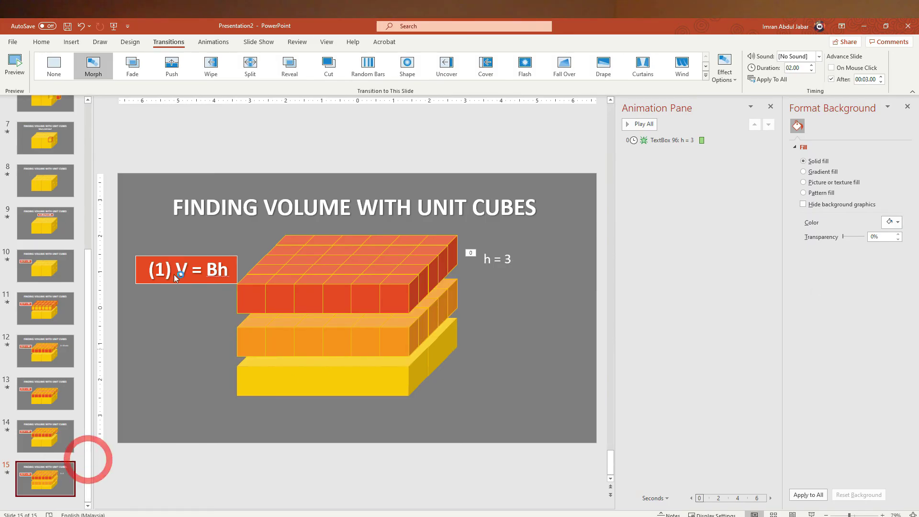
- Paste a copy of slide 10's yellow block as new slide 16 after slide 15
left_click(52, 271)
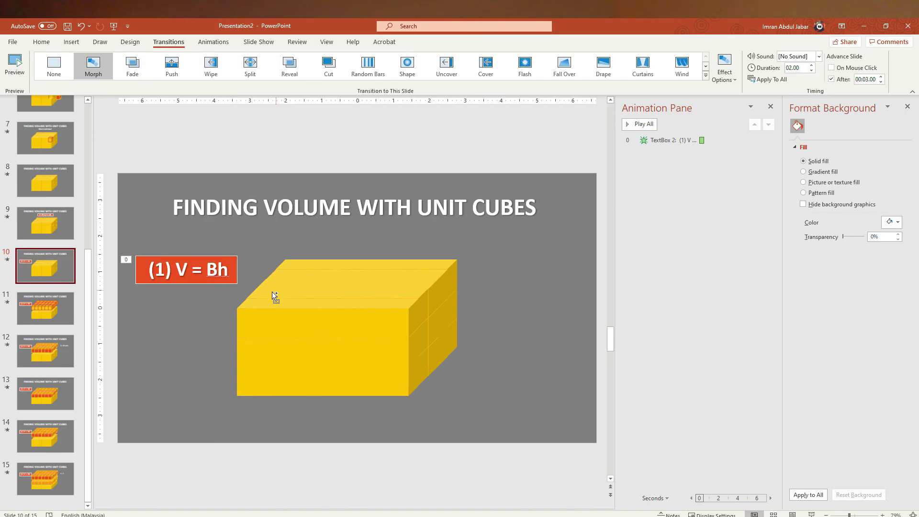
left_click(57, 473)
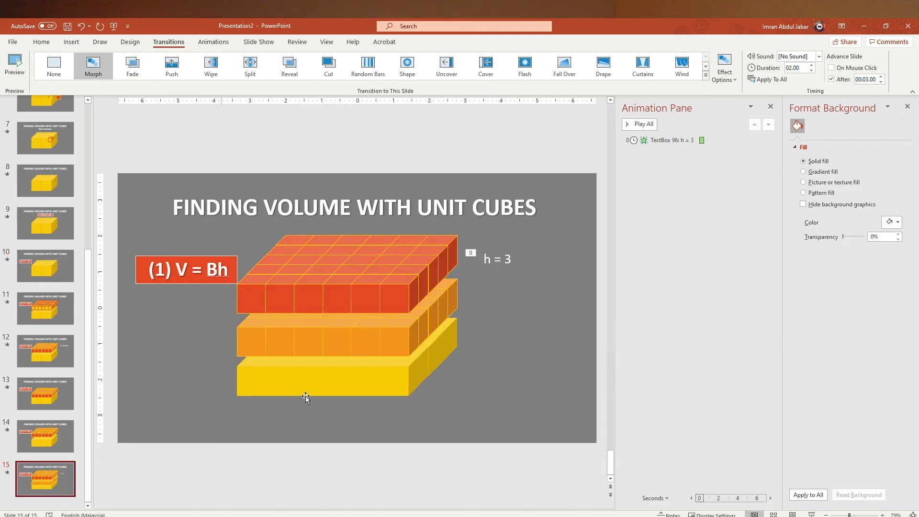
key("ctrl+v")
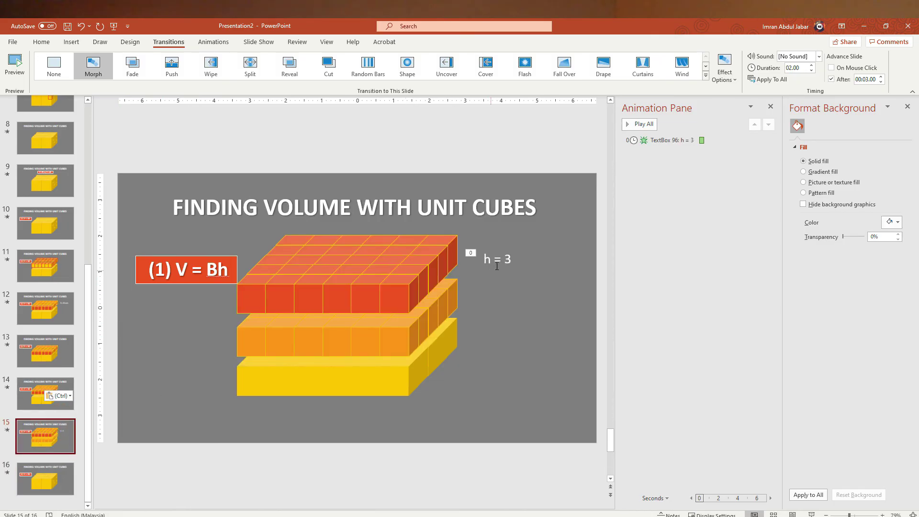
- Copy the h = 3 label from slide 15 onto slide 16 and move it lower
left_click(497, 266)
left_click(510, 249)
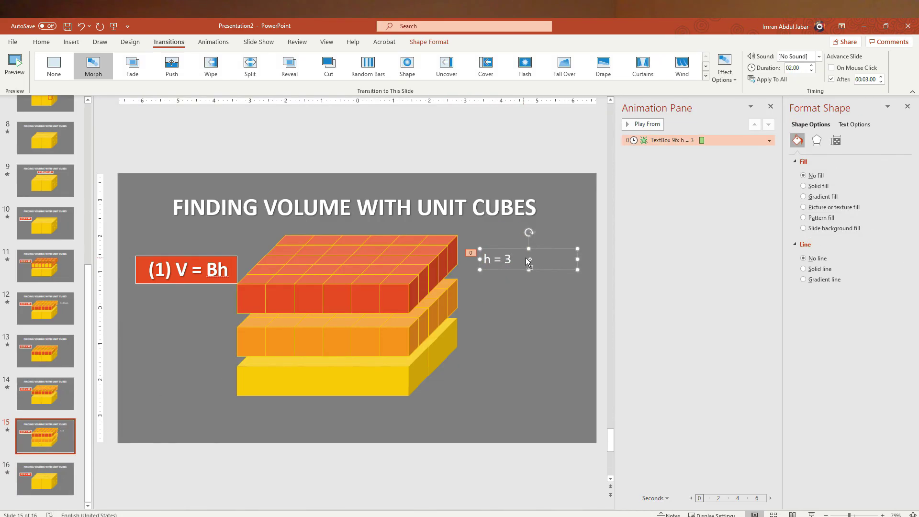
left_click(58, 479)
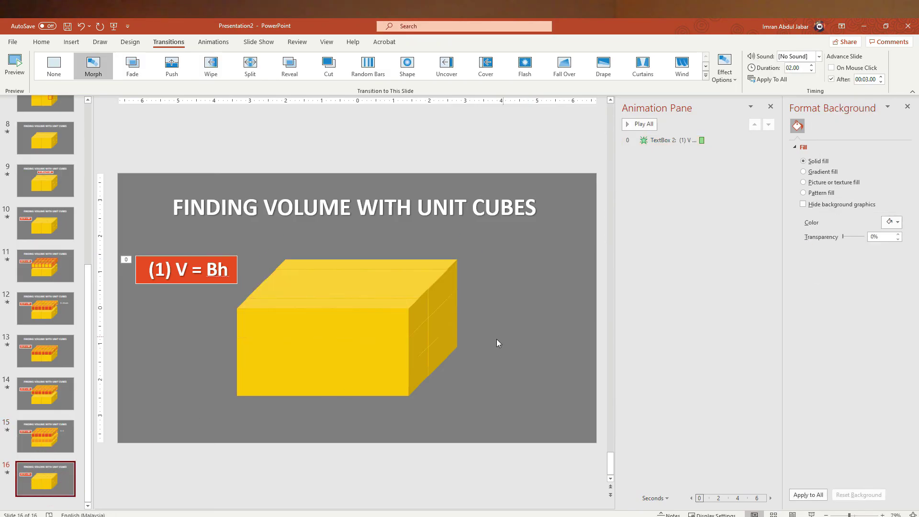
left_click(524, 353)
key("ctrl+v")
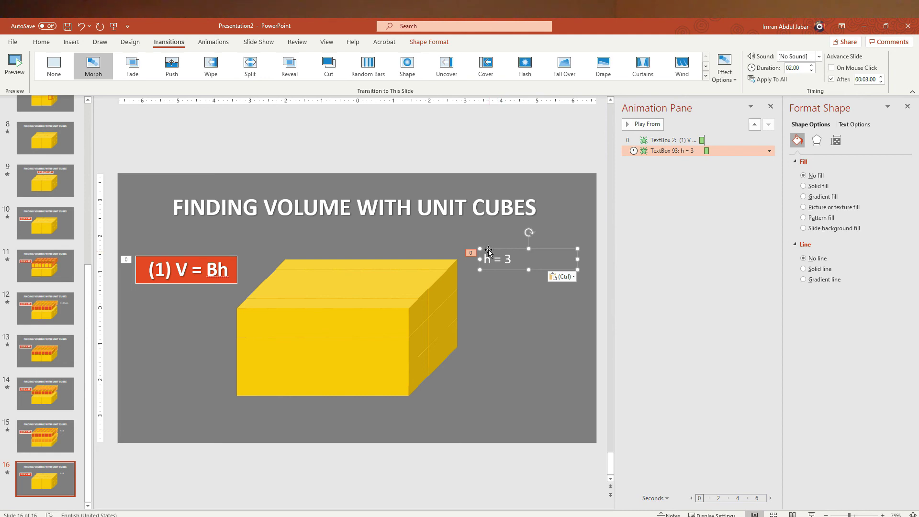
left_click_drag(502, 249, 502, 281)
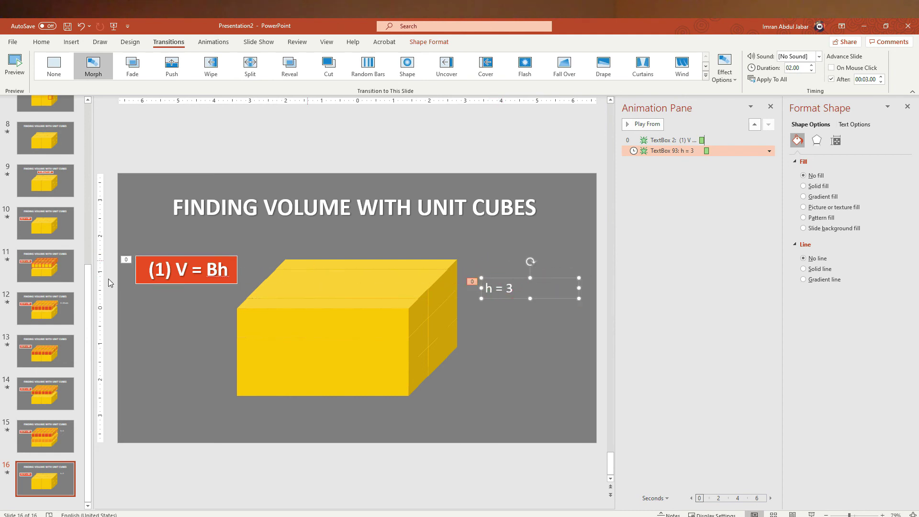
- Bring the 'B = 30 units' label from slide 12 onto slide 16, with a second copy below h = 3
left_click(56, 297)
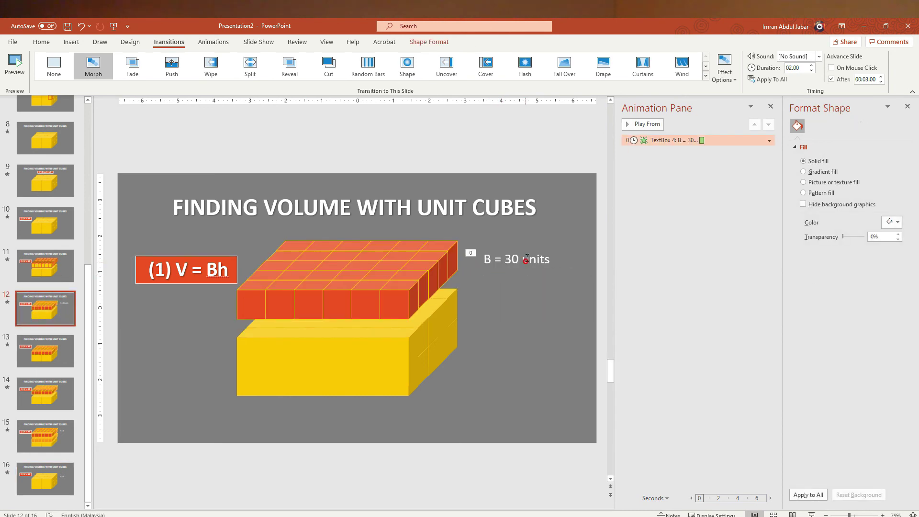
key("ctrl+v")
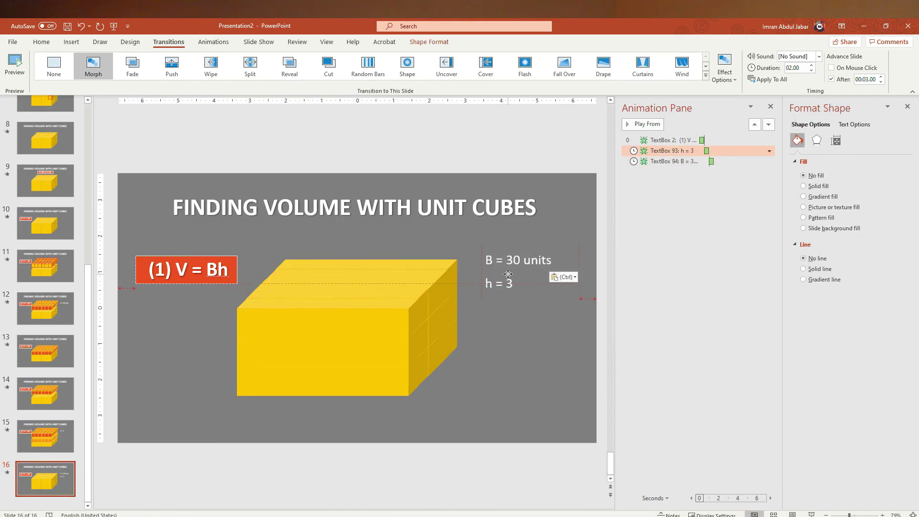
left_click(538, 333)
key("ctrl+v")
left_click_drag(522, 276, 516, 319)
- Rewrite the lower label's text as 'V = Bh'
left_click(520, 254)
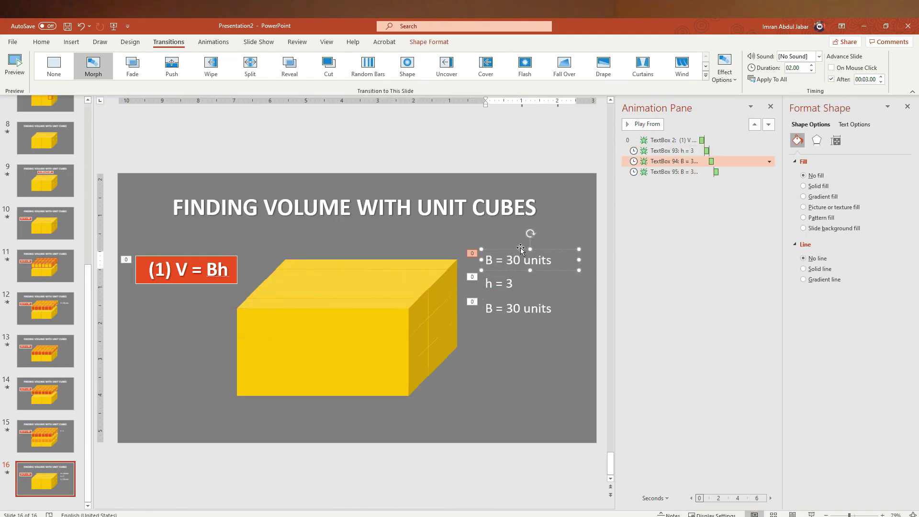
left_click(489, 308)
key("ctrl+a")
type("V = ")
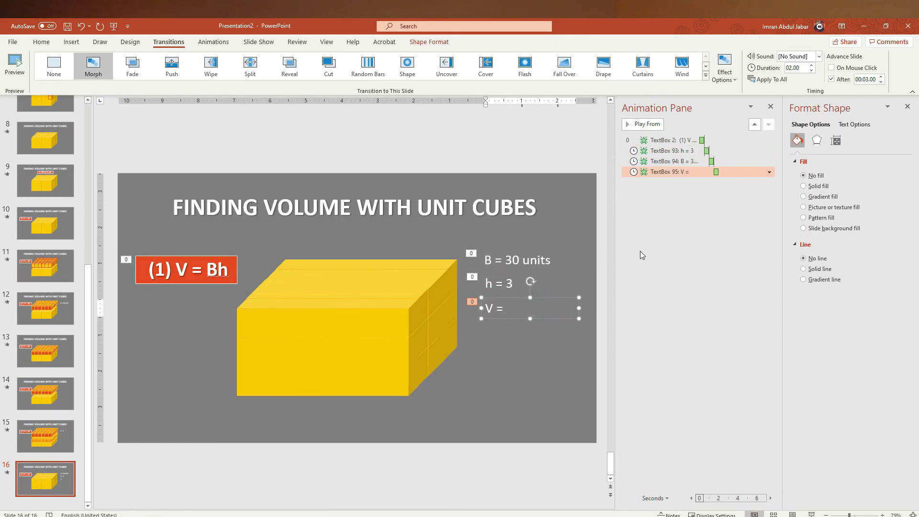
type("Bh")
key("Escape")
- Duplicate the V = Bh line and change the copy to 'V = 30 x 3'
key("ctrl+c")
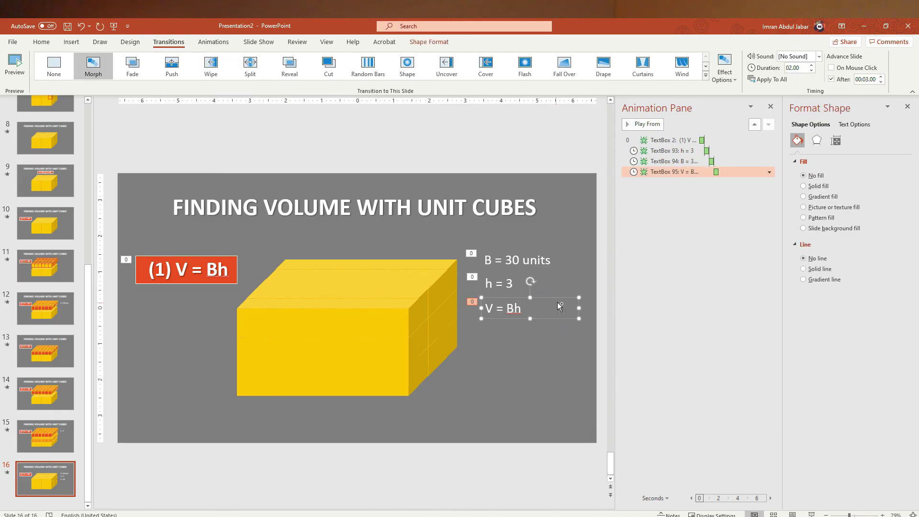
key("ctrl+v")
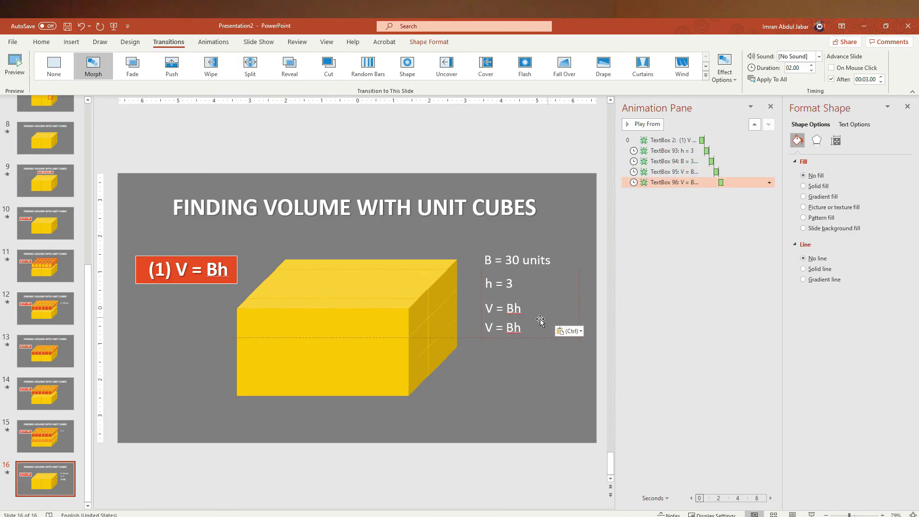
left_click(522, 328)
double_click(510, 328)
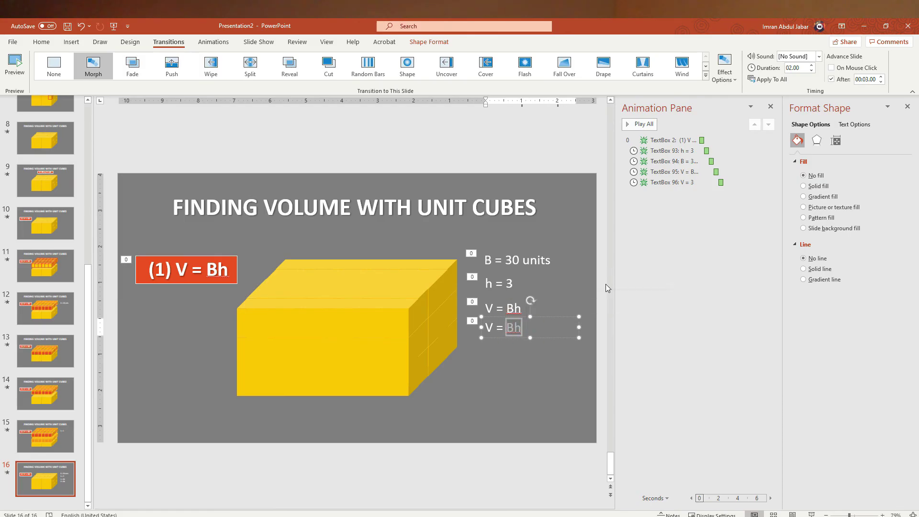
type("30 x")
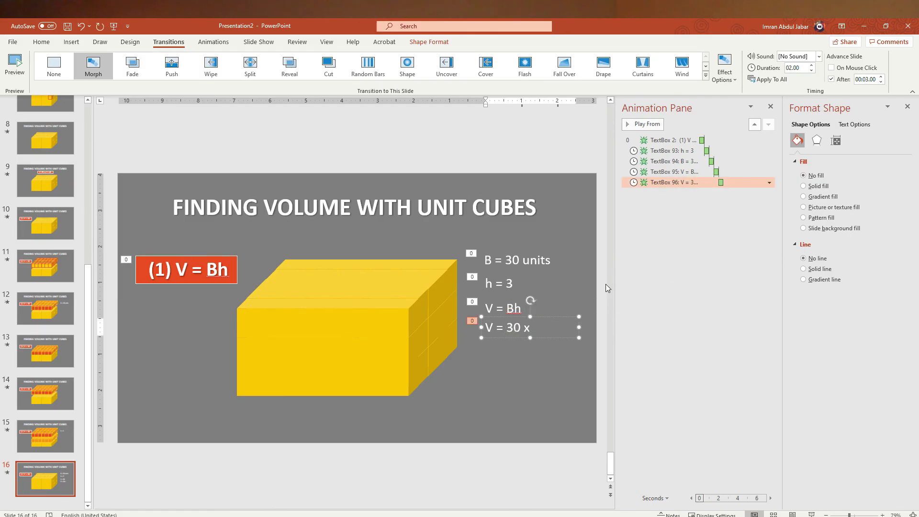
type(" 3")
- Paste another V = Bh line below V = 30 x 3 and edit it into the final V = 90 cubics line
left_click(518, 387)
key("ctrl+v")
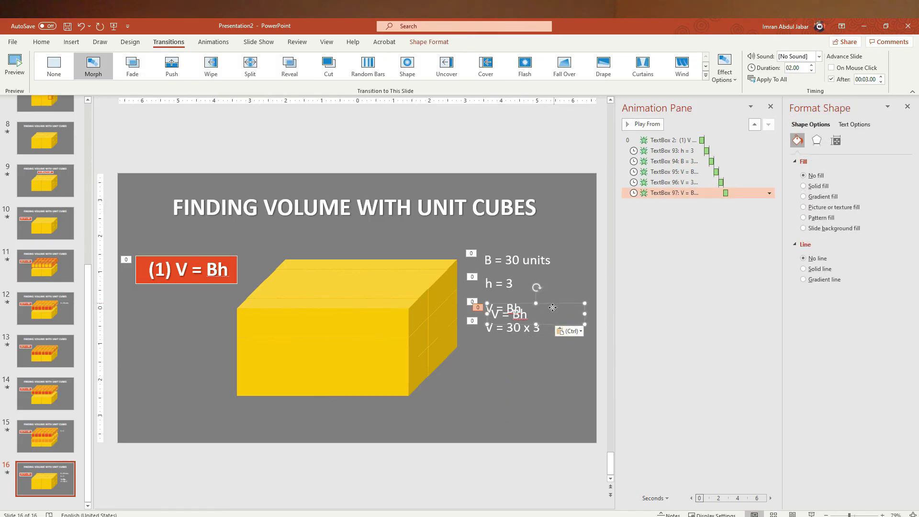
left_click_drag(552, 307, 548, 337)
left_click(521, 351)
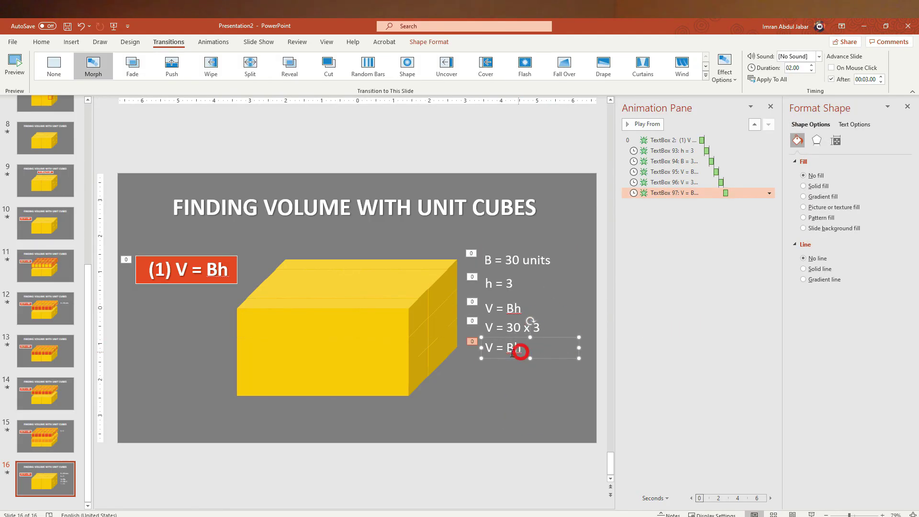
left_click(503, 352)
double_click(513, 348)
left_click(514, 348)
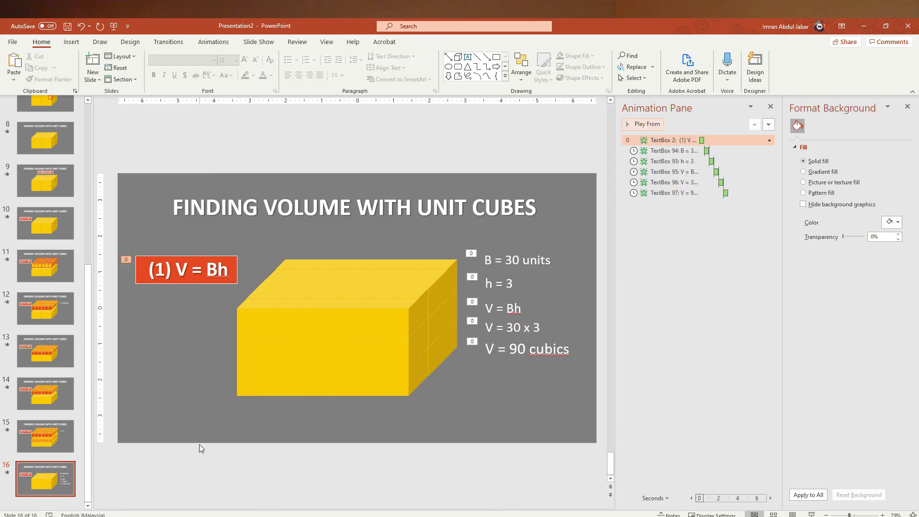
- Duplicate slide 16 as new slide 17
left_click(48, 473)
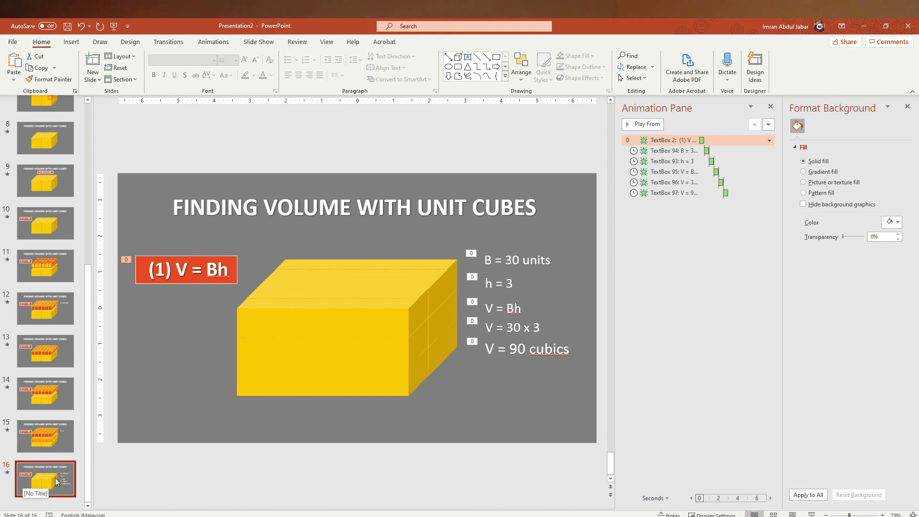
right_click(56, 476)
left_click(92, 353)
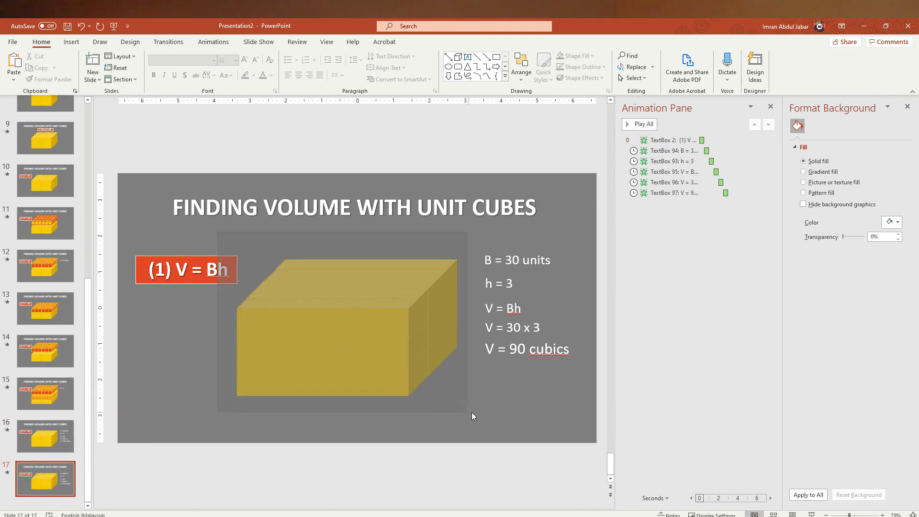
- Fill all the box's unit cubes orange-red with gold outlines
left_click_drag(233, 237, 469, 410)
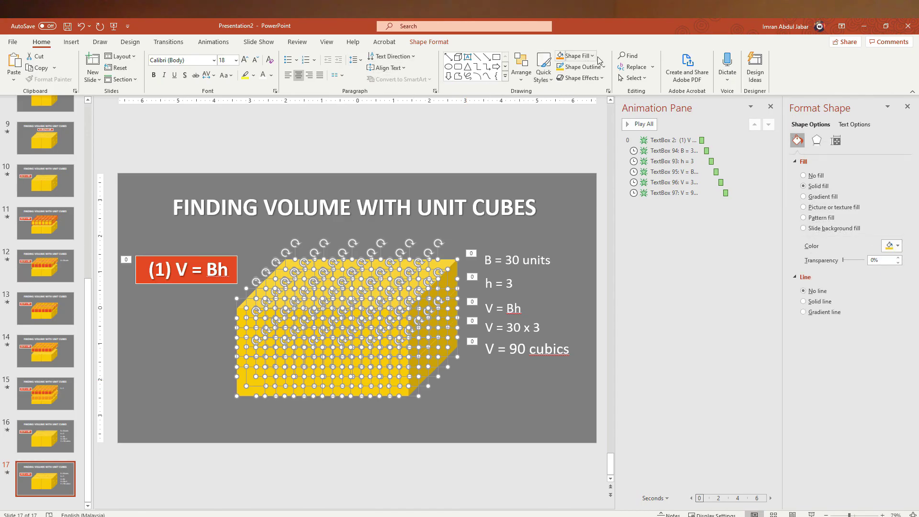
left_click(593, 56)
left_click(624, 80)
left_click(585, 67)
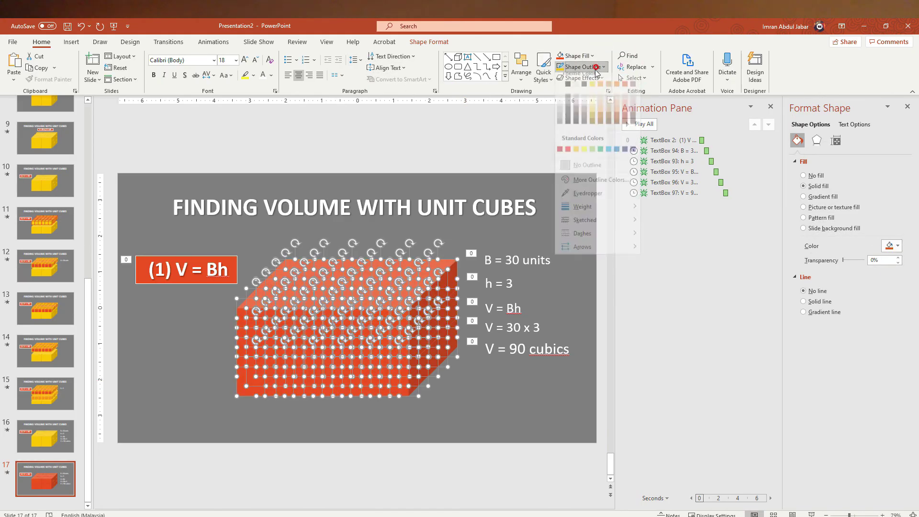
left_click(592, 91)
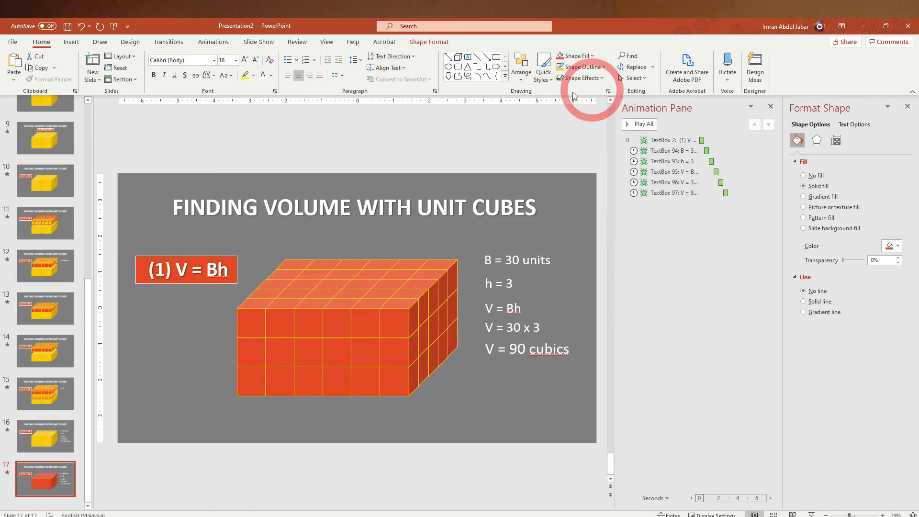
left_click(504, 261)
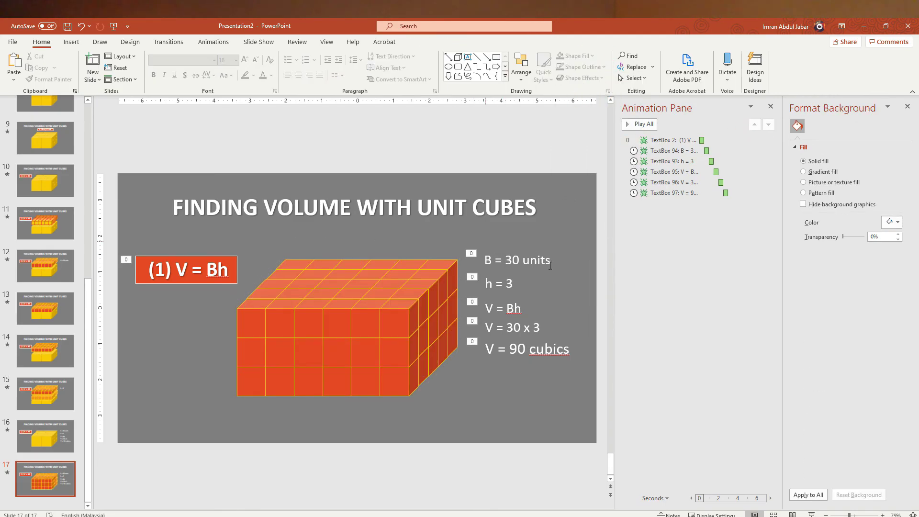
- Select the V = 90 cubics label and all animation entries, then start the slide show with F5
left_click(533, 350)
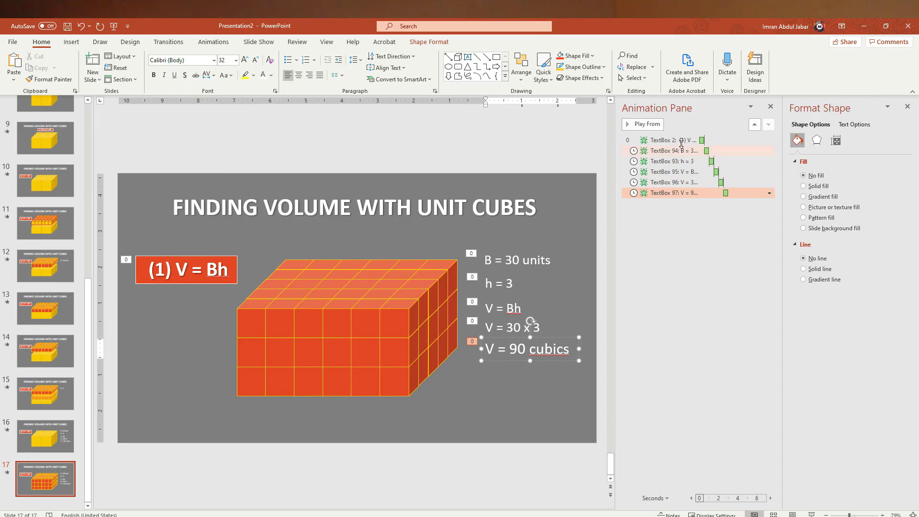
left_click(769, 140)
key("F5")
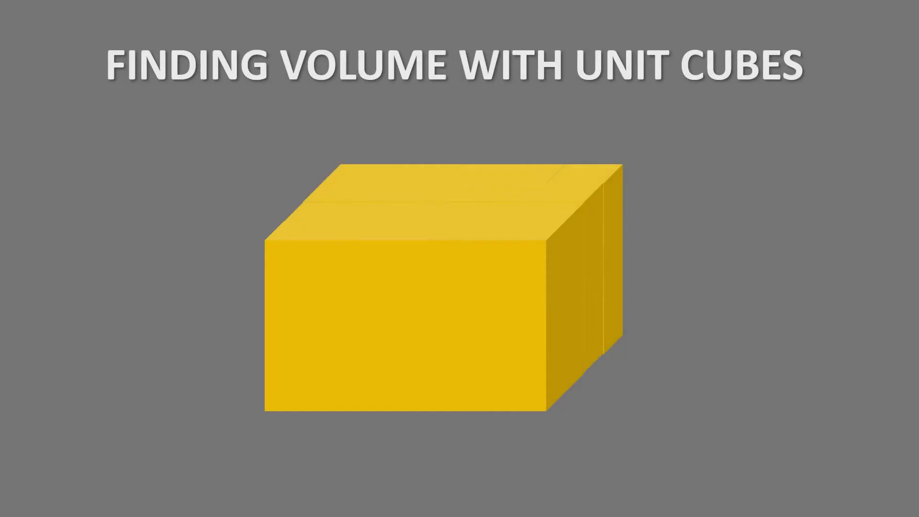